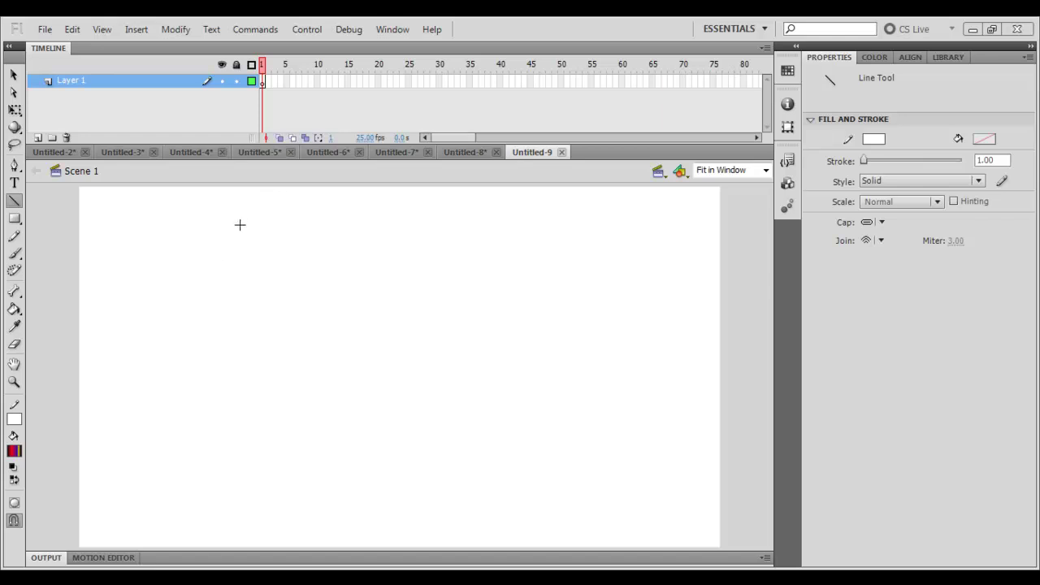
- Set the document's stage colour to black
left_click(12, 76)
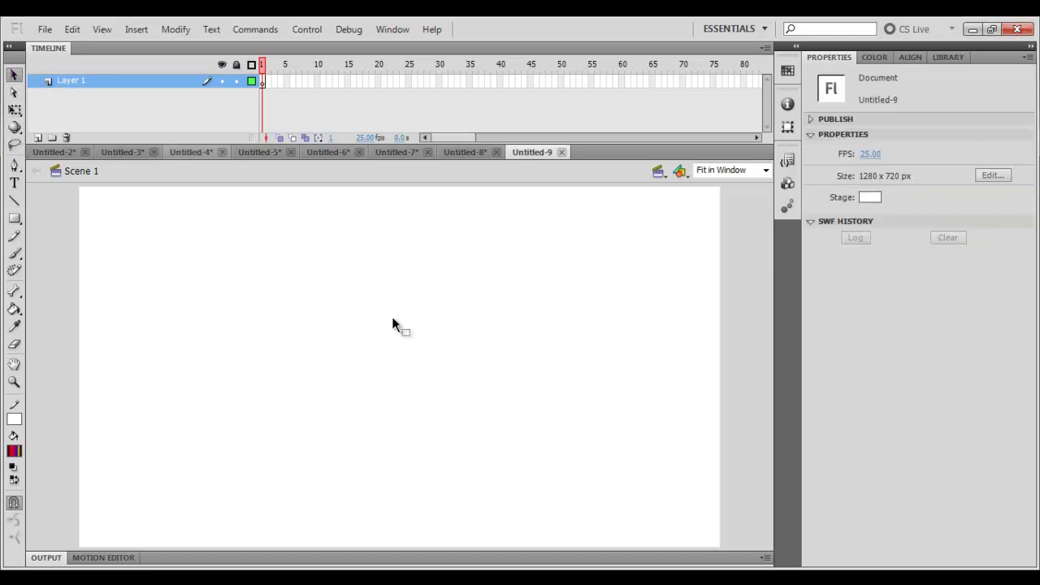
left_click(870, 198)
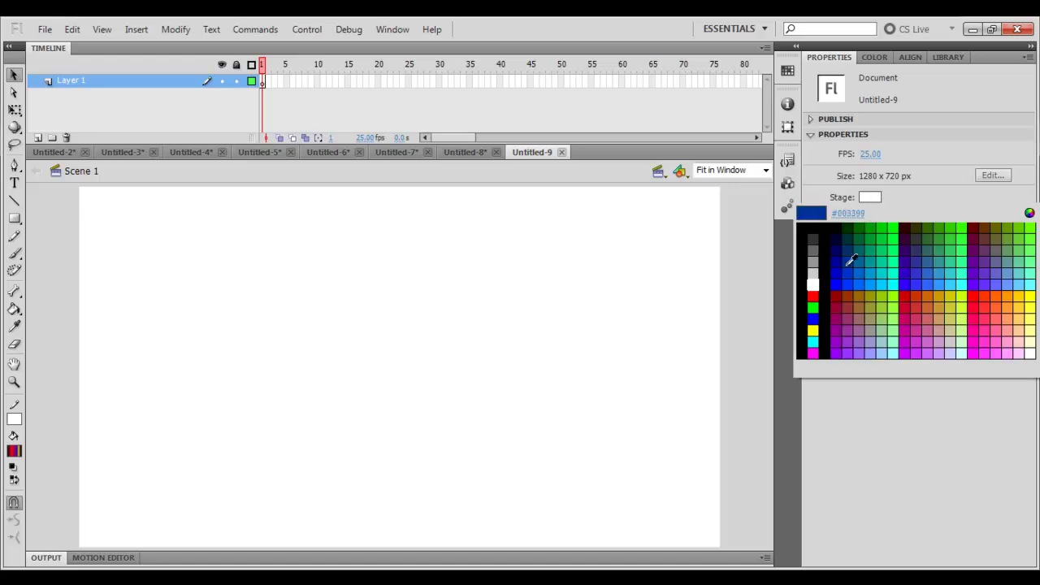
left_click(805, 290)
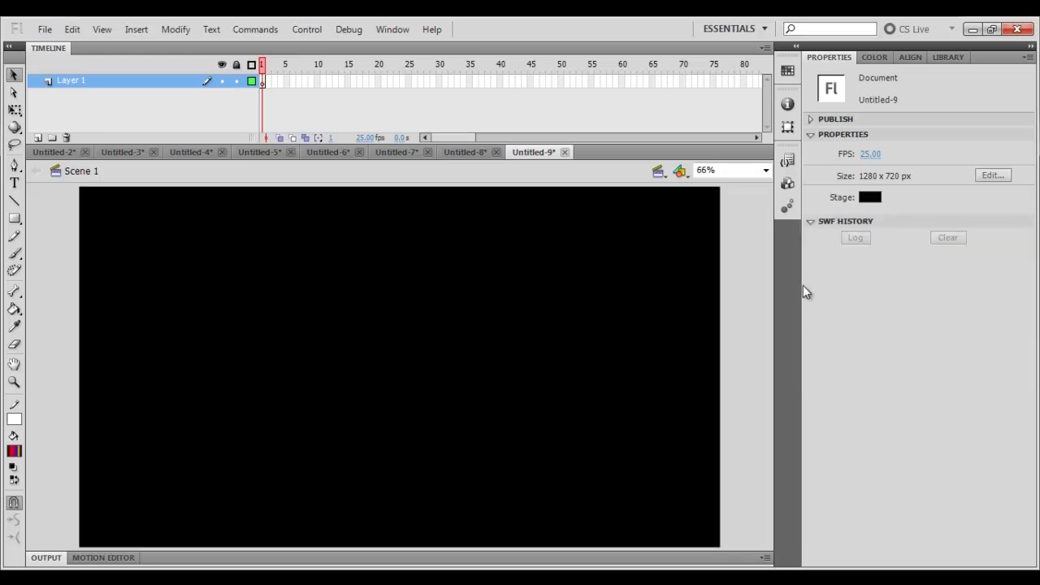
- Add the text MESISE on the stage and colour it white
left_click(14, 183)
left_click(219, 383)
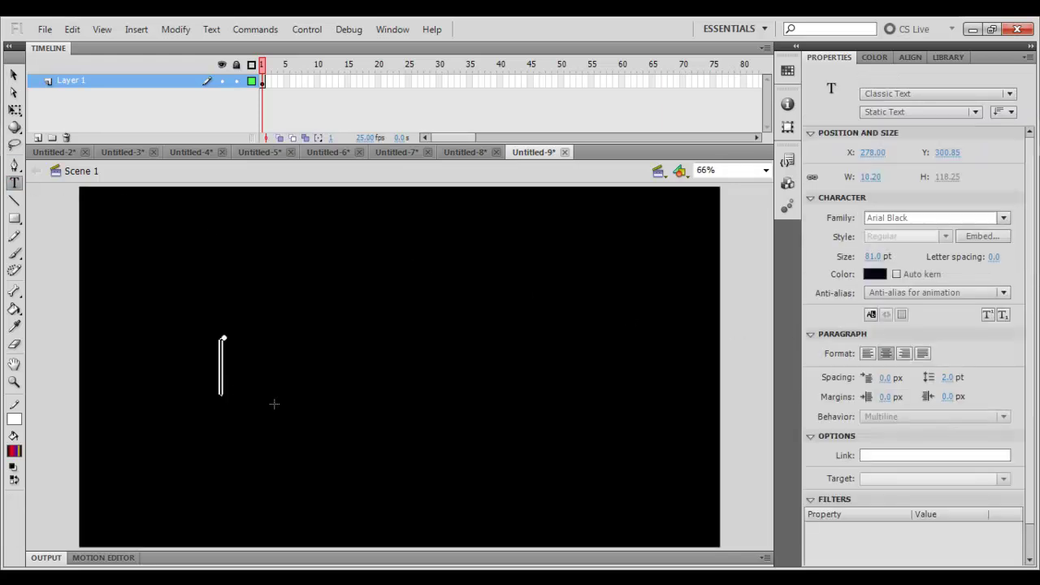
type("MESISE")
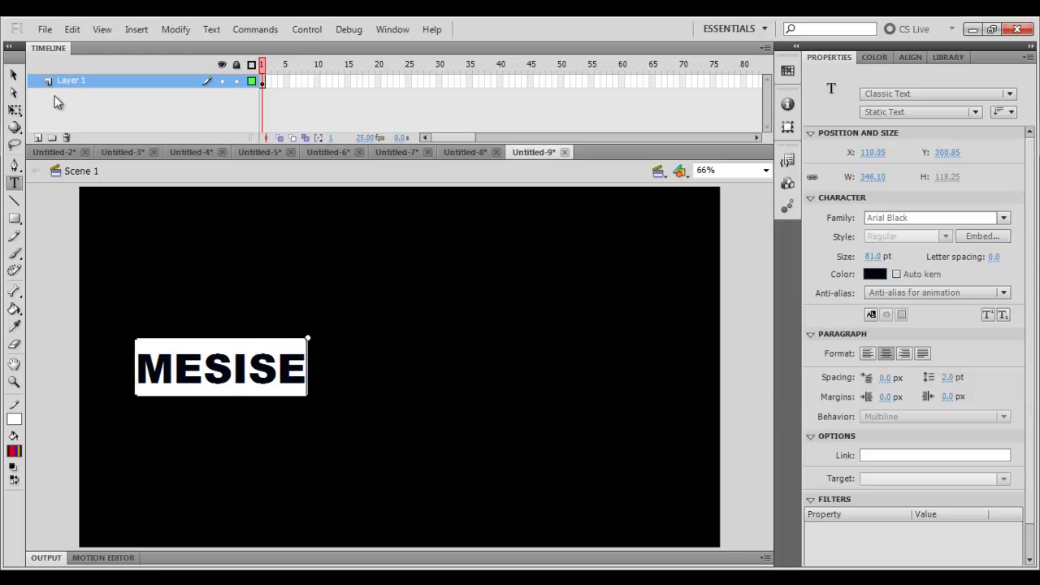
left_click(14, 74)
left_click(870, 275)
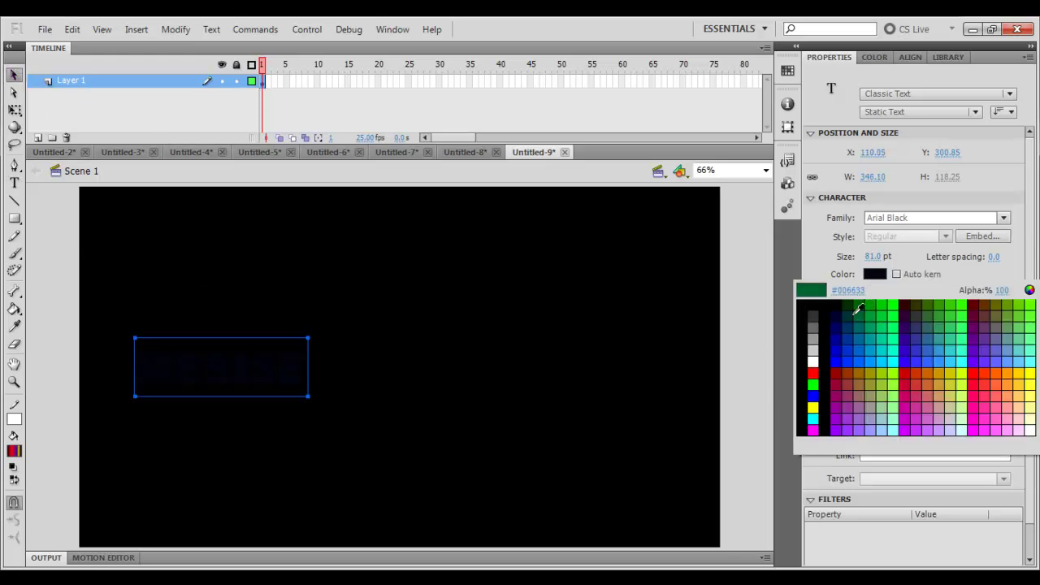
left_click(817, 345)
- Enlarge the MESISE text to about 874 px wide and centre it horizontally on the stage
key("q")
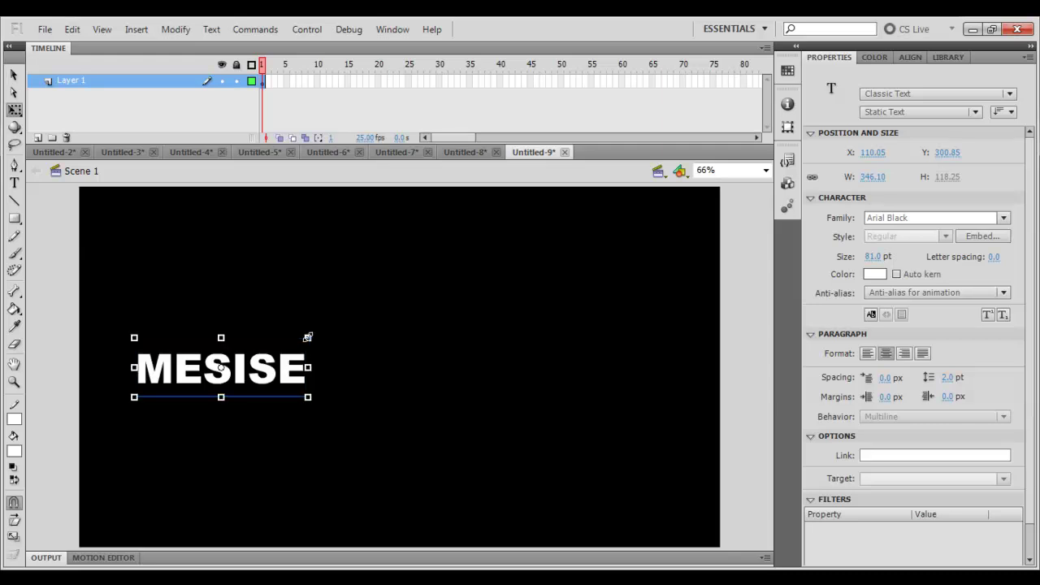
left_click_drag(307, 335, 442, 280)
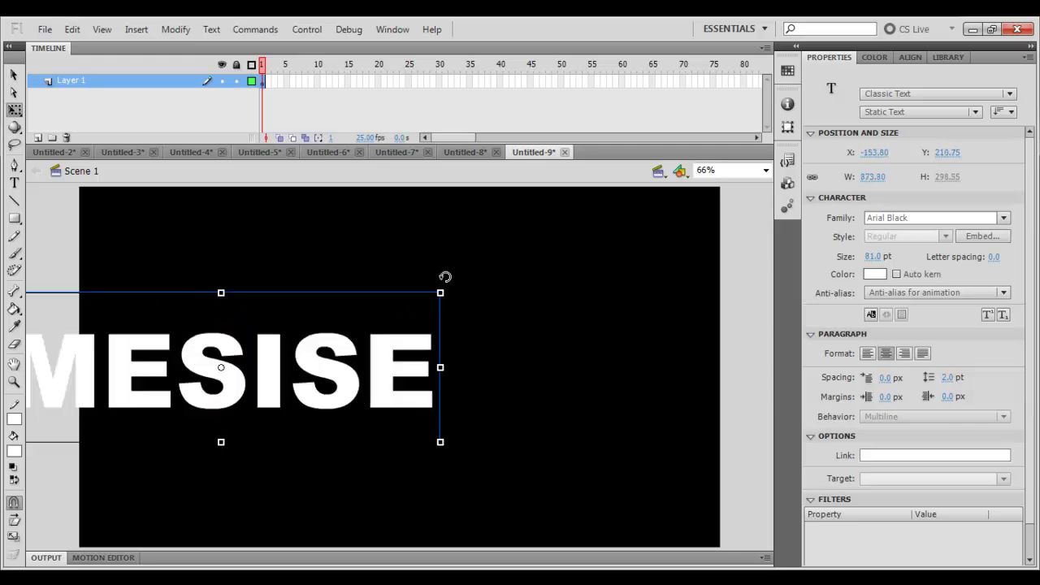
left_click(907, 56)
left_click(843, 94)
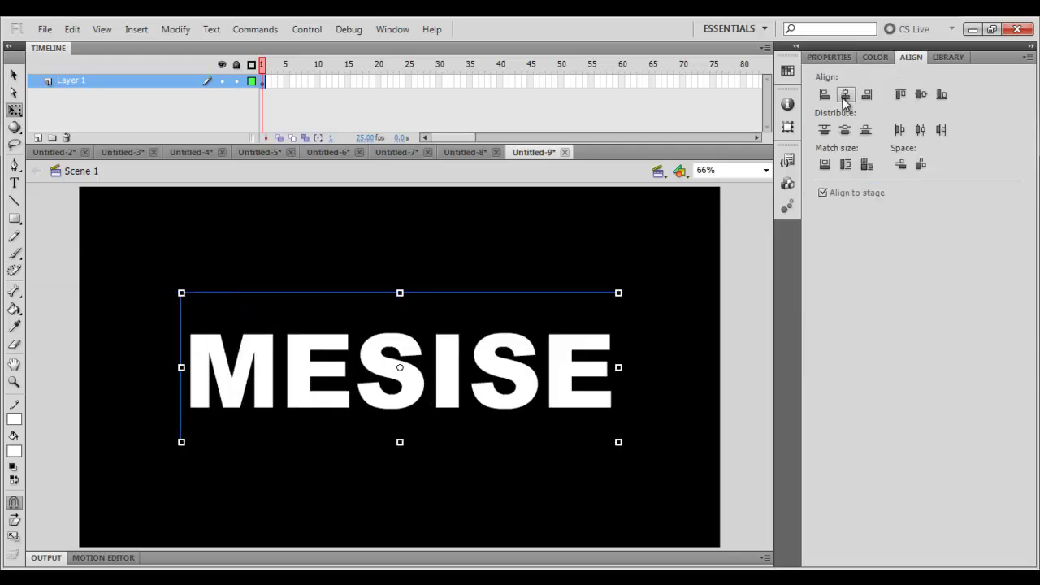
left_click(619, 303)
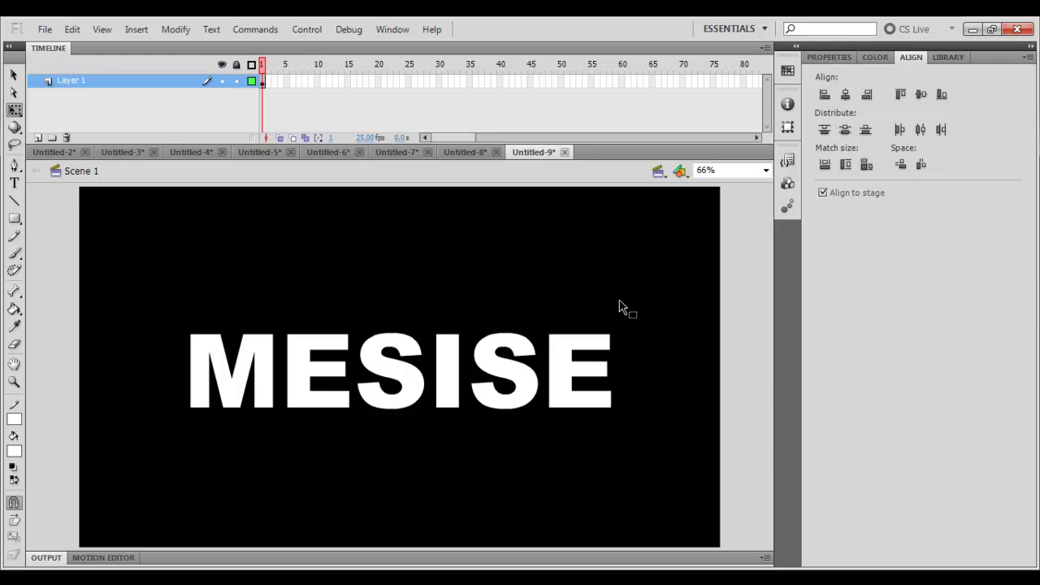
- Lock the MESISE text's layer and add a new layer above it
left_click(585, 363)
left_click(236, 81)
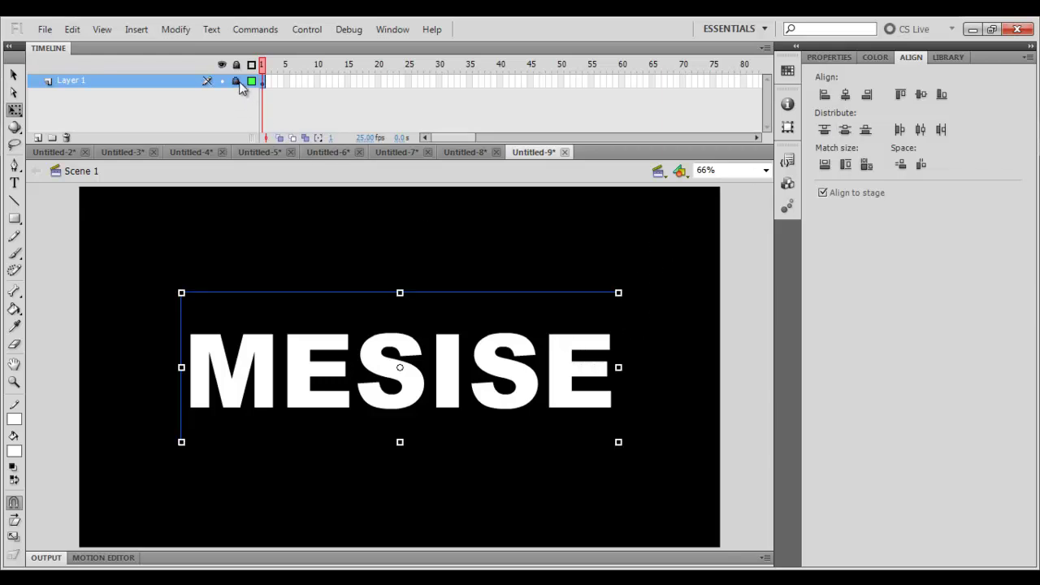
left_click(38, 137)
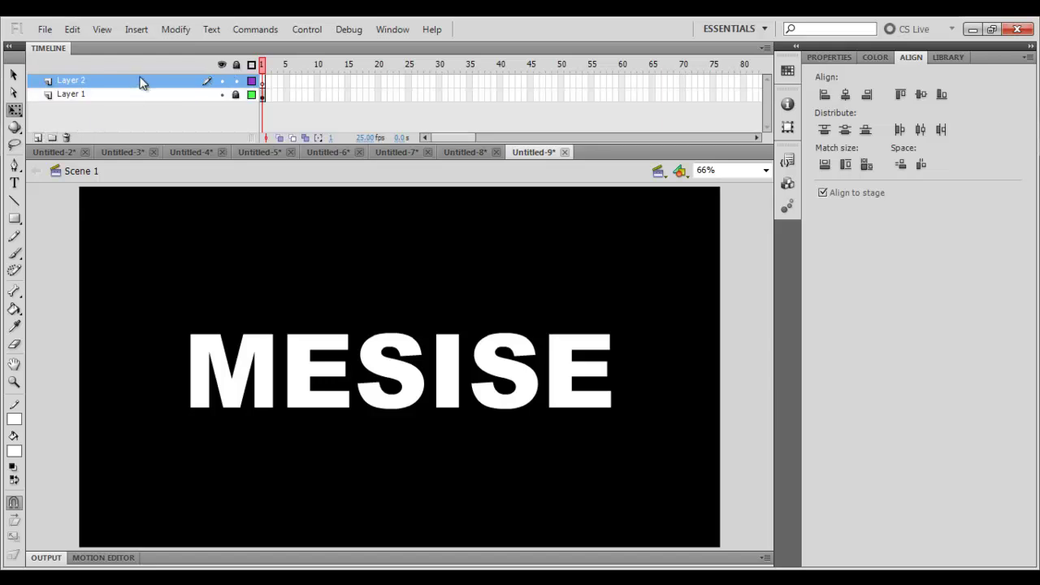
- Draw a white rectangle without an outline on Layer 2, covering the whole MESISE text
left_click(14, 220)
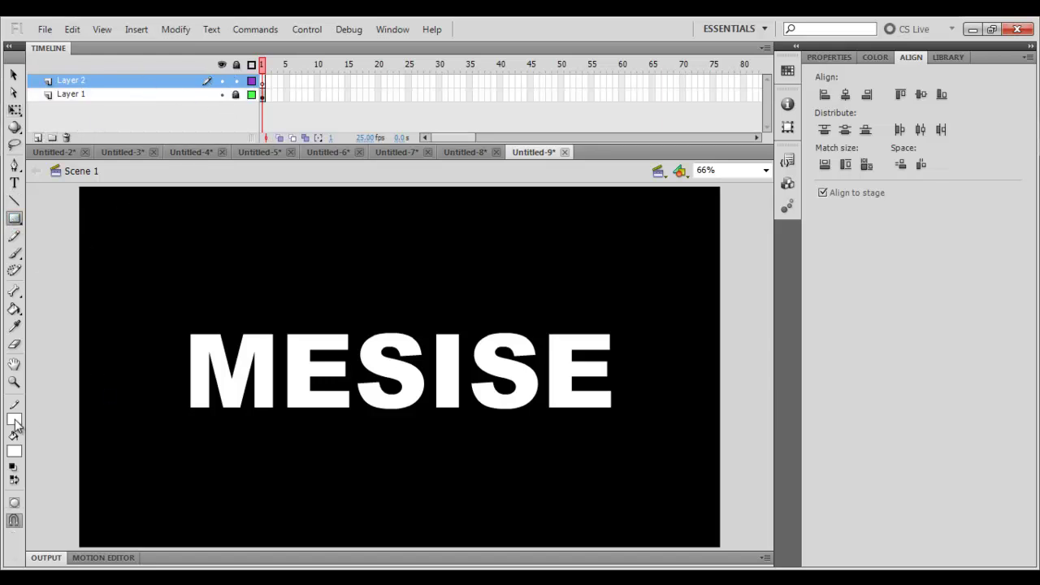
left_click(14, 420)
left_click(222, 247)
left_click_drag(139, 292, 690, 470)
key("n")
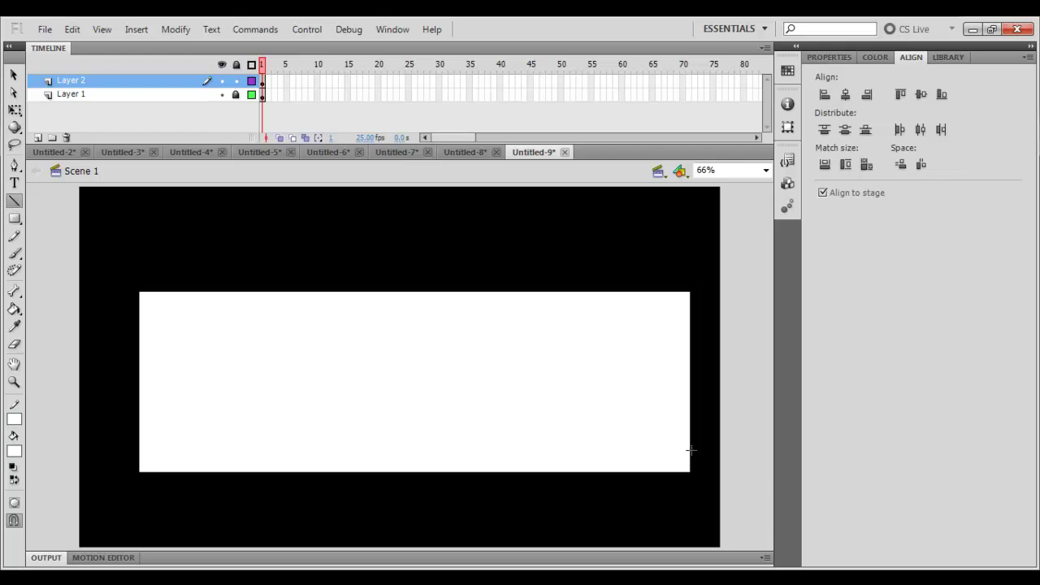
key("v")
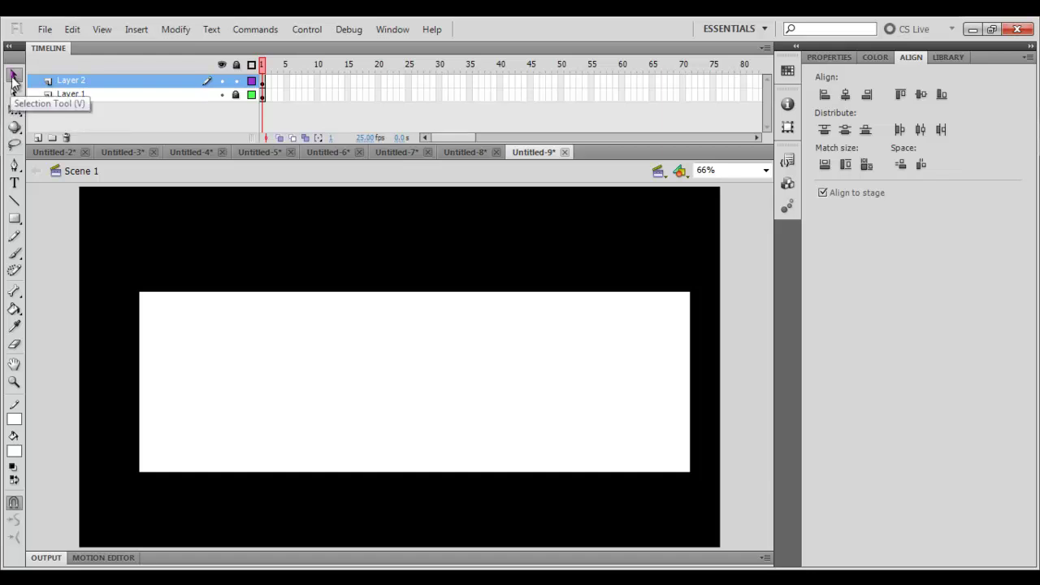
- Fill the rectangle with a linear gradient of dark ends and one centred white stop, FFFFFF, removing the blue and yellow stops
left_click(447, 331)
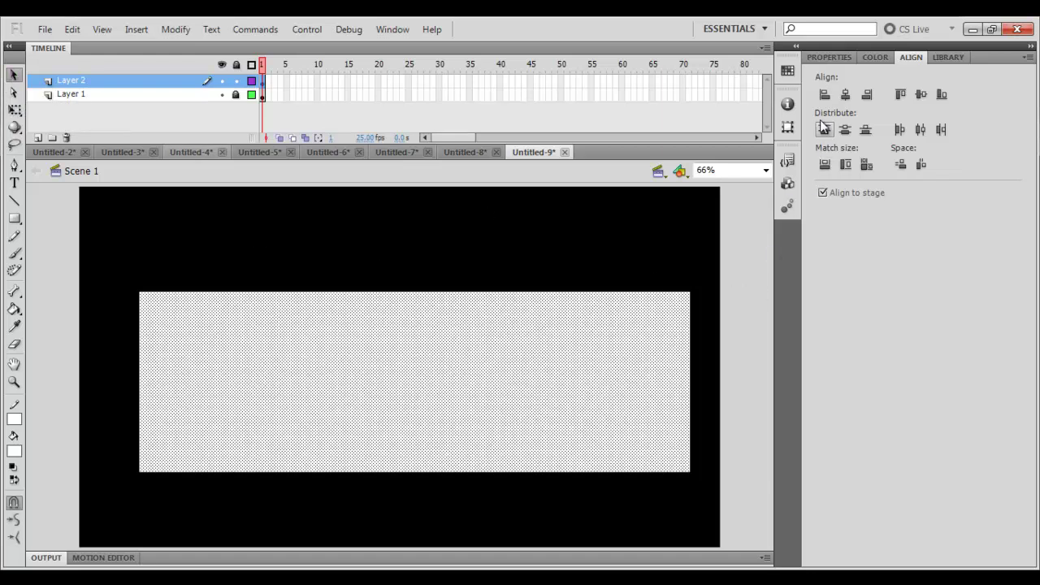
left_click(863, 58)
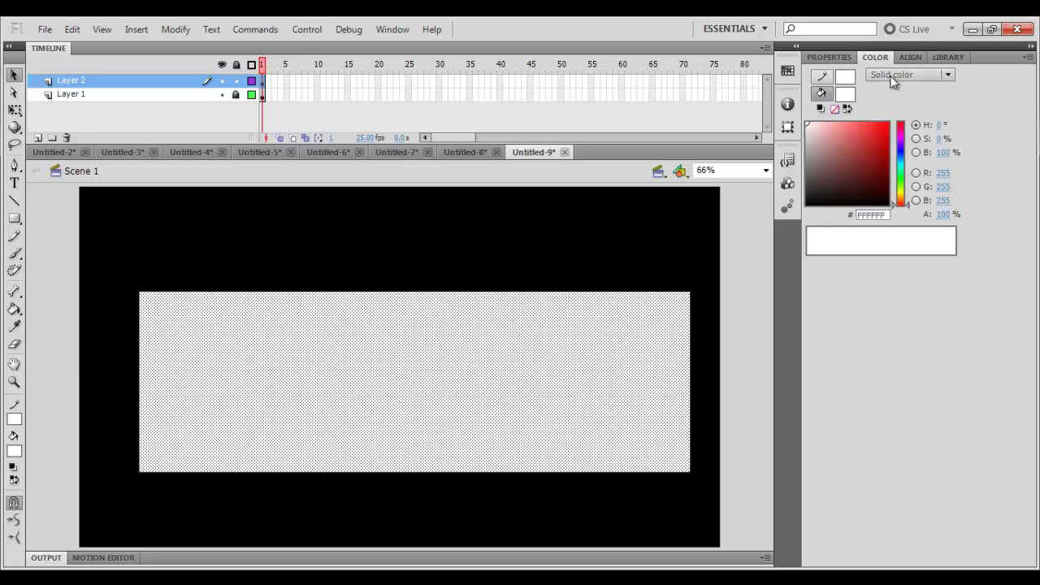
left_click(892, 76)
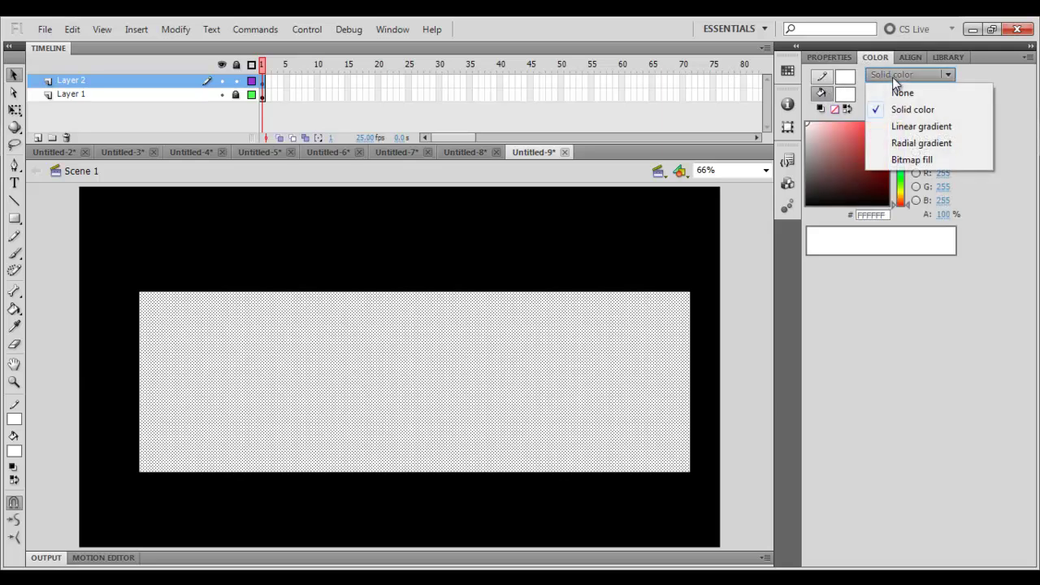
left_click(918, 129)
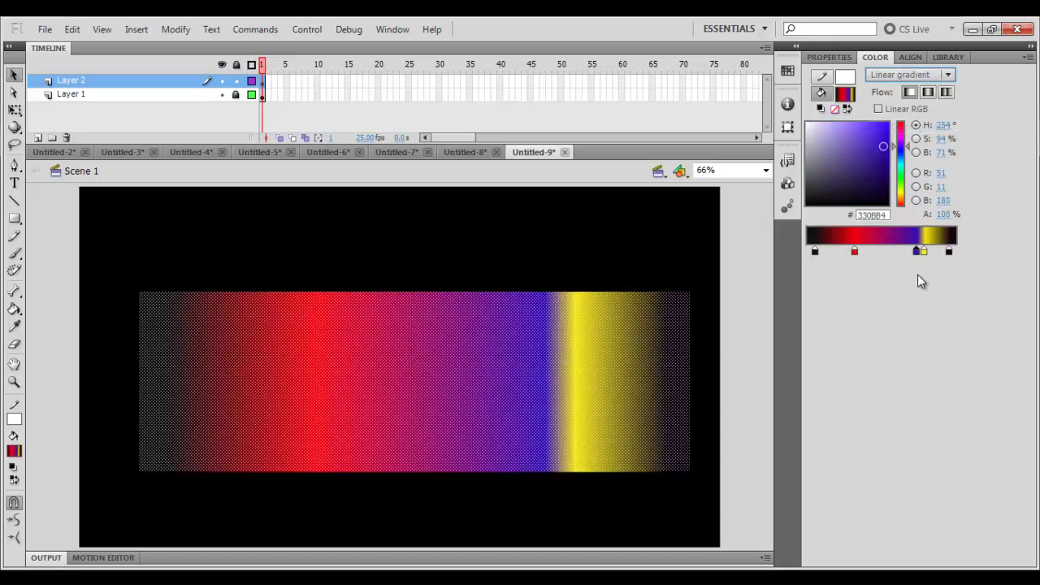
left_click_drag(925, 252, 915, 280)
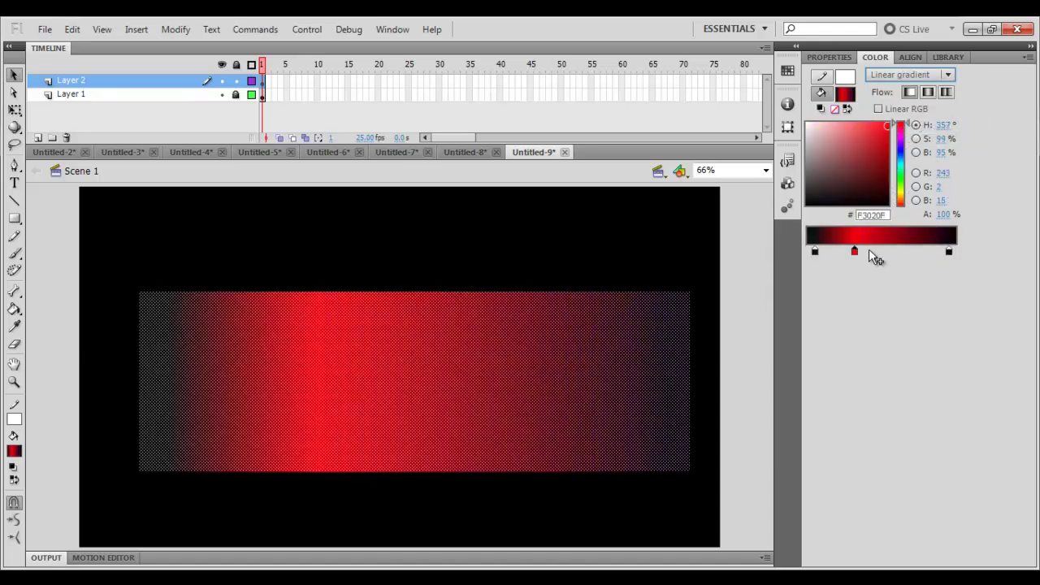
left_click_drag(849, 248, 885, 258)
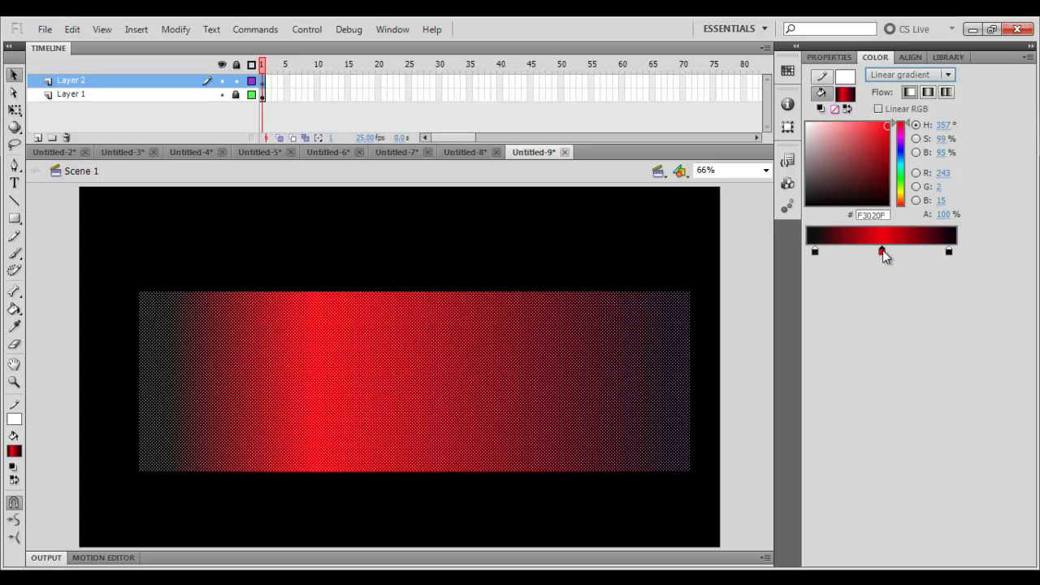
left_click_drag(845, 147, 808, 123)
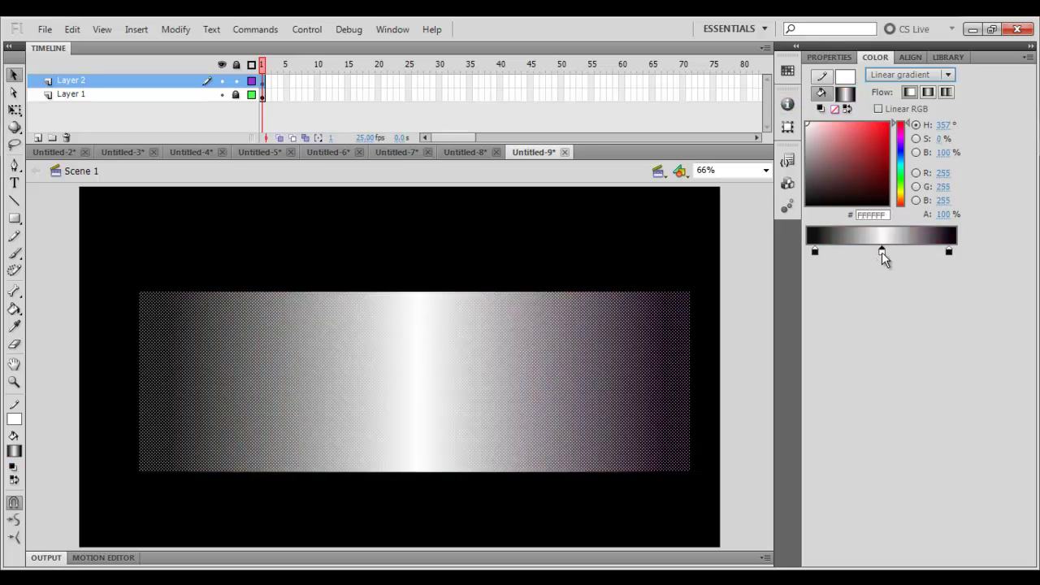
- Move the gradient's white stop left and add two stops to its right, the nearer one white FFFFFF and the farther one golden FFBF00
left_click_drag(883, 250, 859, 249)
left_click(915, 252)
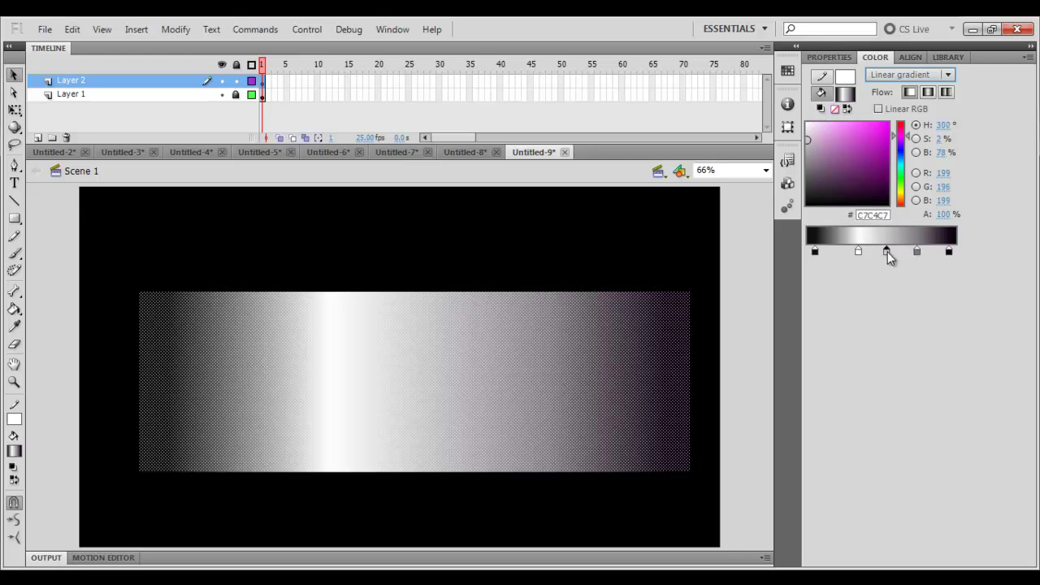
left_click(892, 250)
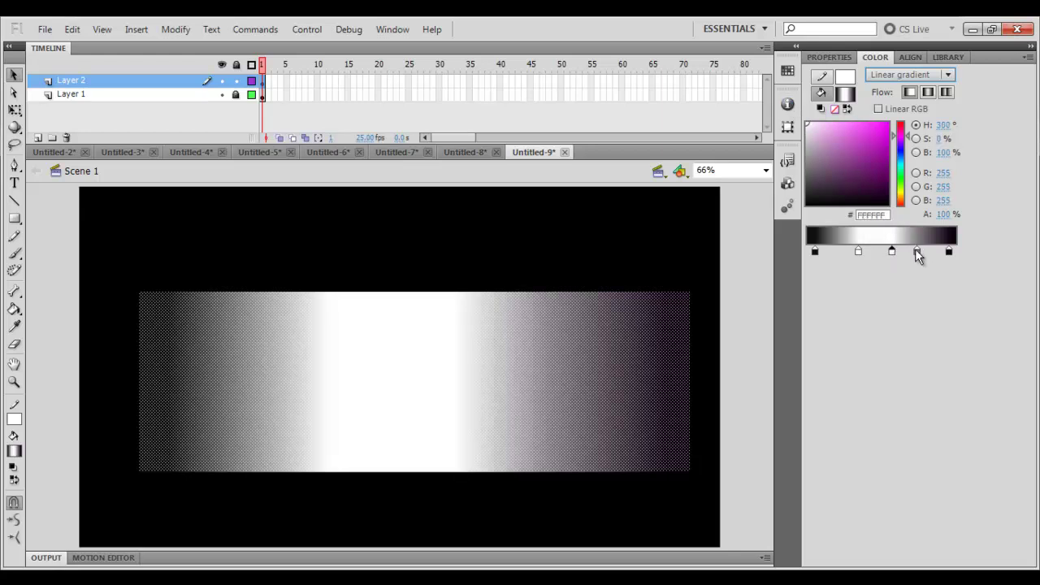
left_click(916, 250)
left_click(901, 187)
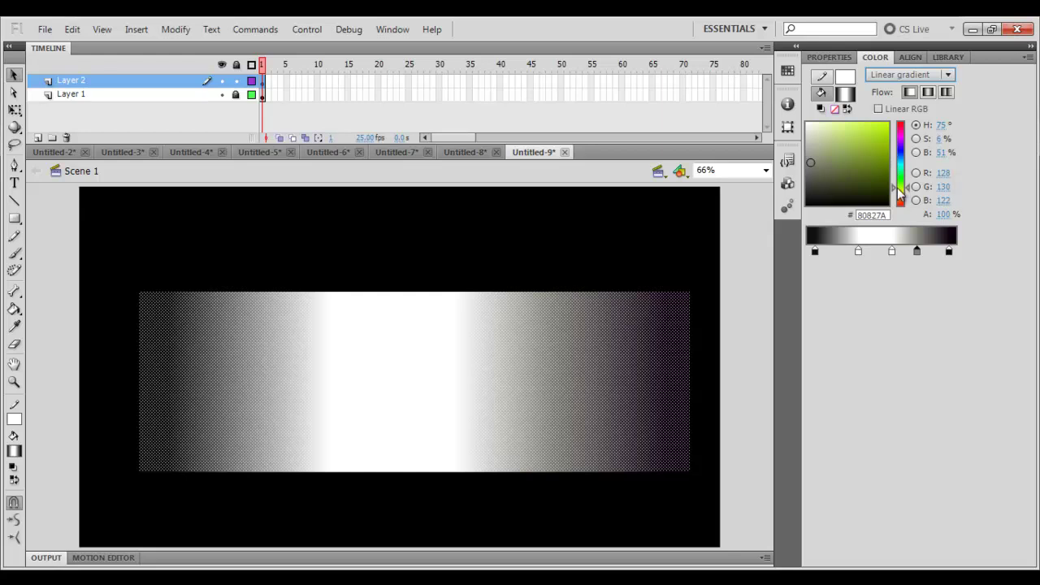
left_click(902, 195)
left_click_drag(887, 134, 895, 116)
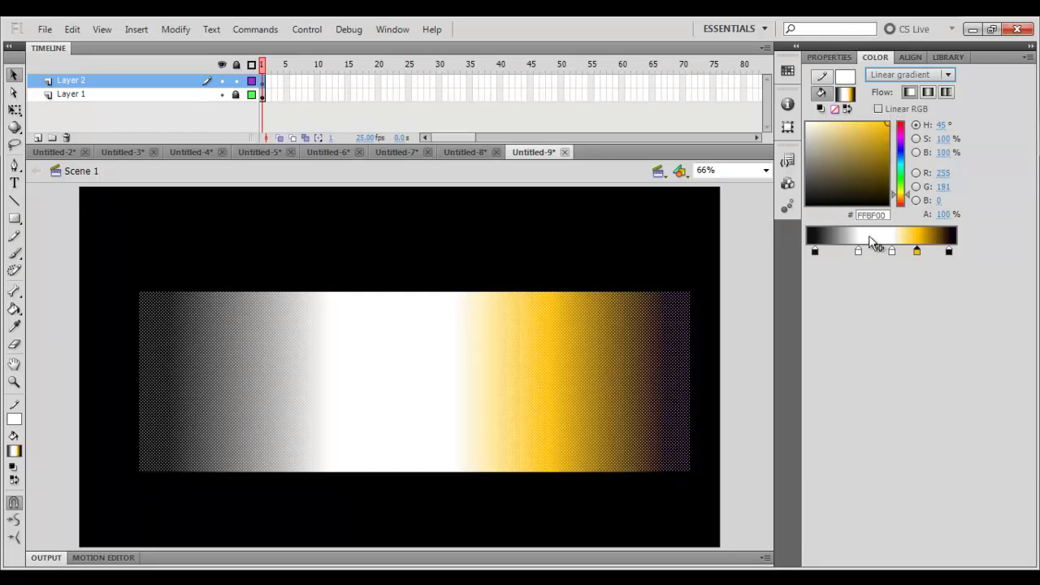
- Change the white stop left of the gradient's middle to yellow FFE000
left_click(858, 250)
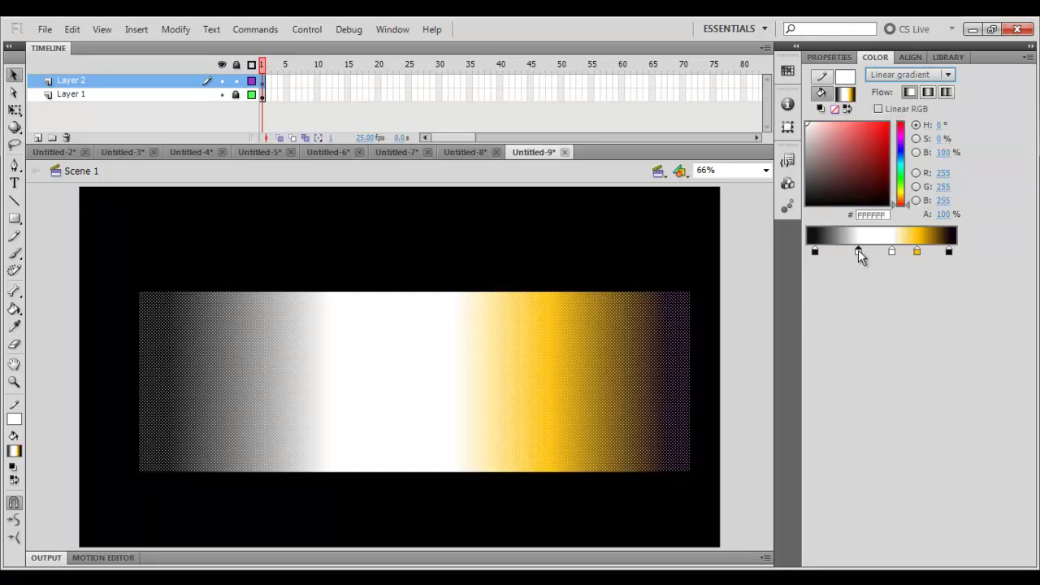
left_click(901, 199)
left_click(902, 195)
left_click(889, 122)
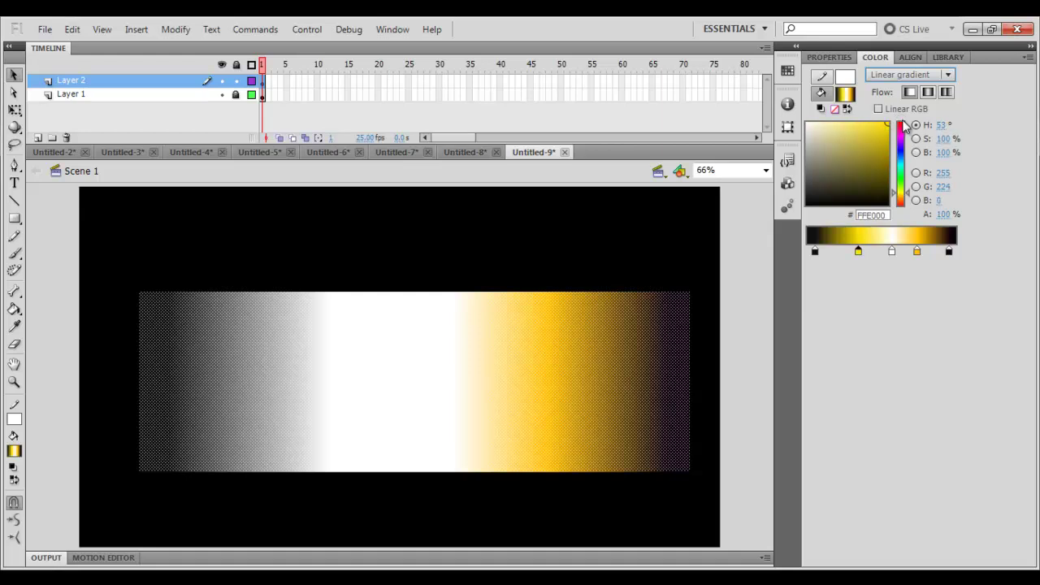
- Bring the yellow and golden gradient stops closer to the white stop to form a narrow highlight
mouse_move(918, 251)
left_mouse_down()
mouse_move(872, 252)
mouse_move(900, 252)
left_mouse_up()
left_click(858, 251)
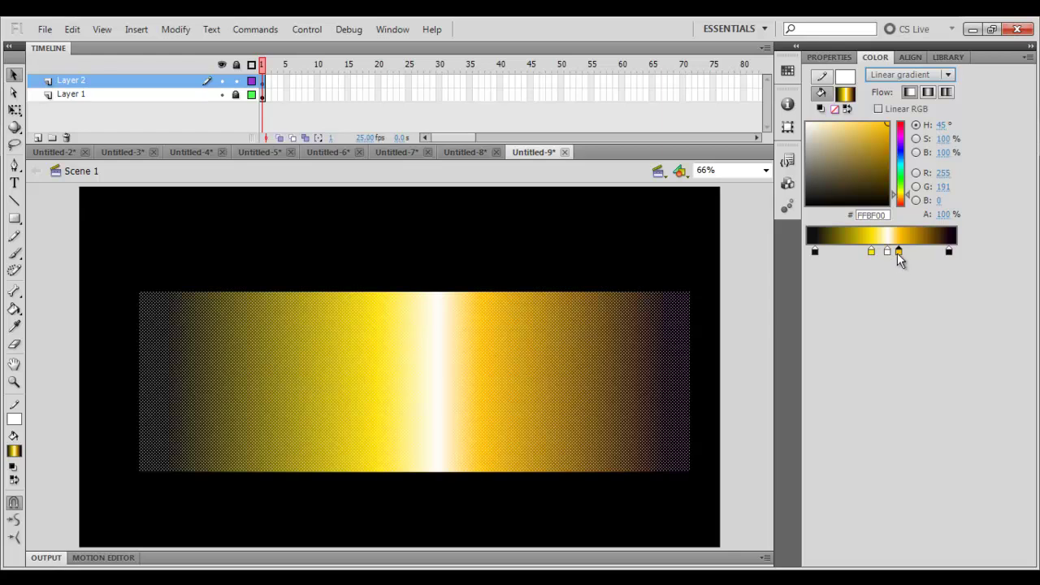
left_click_drag(898, 253, 888, 253)
left_click(888, 252)
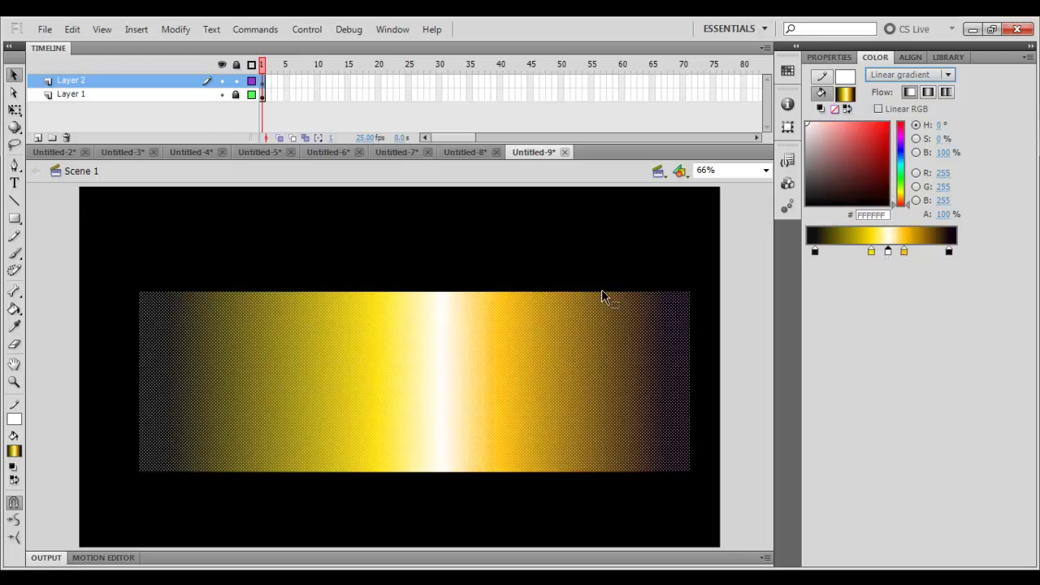
- Convert the gradient rectangle to a Movie Clip symbol named Symbol 1 and move it just left of the MESISE text
right_click(669, 327)
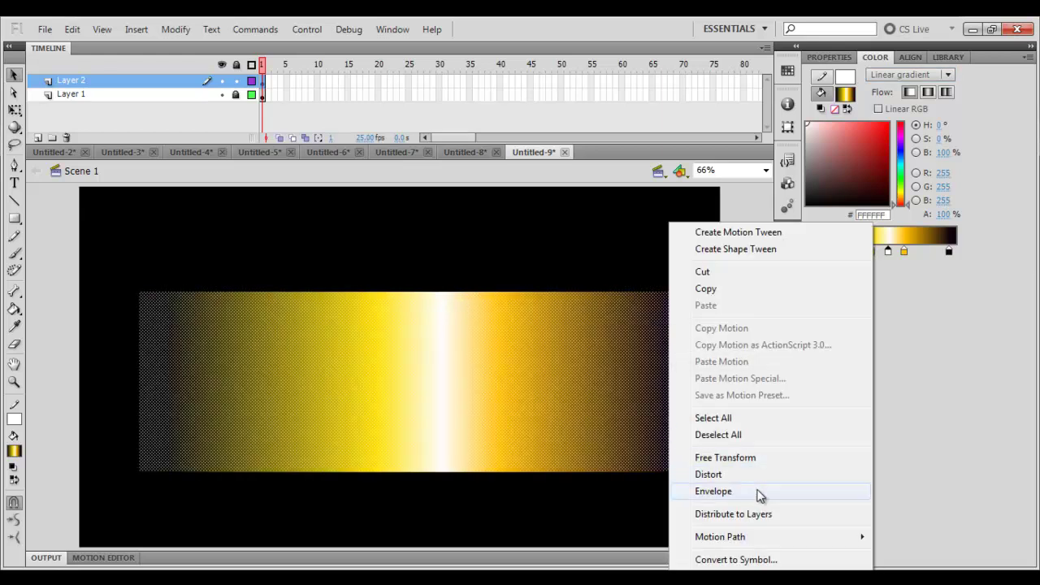
left_click(736, 560)
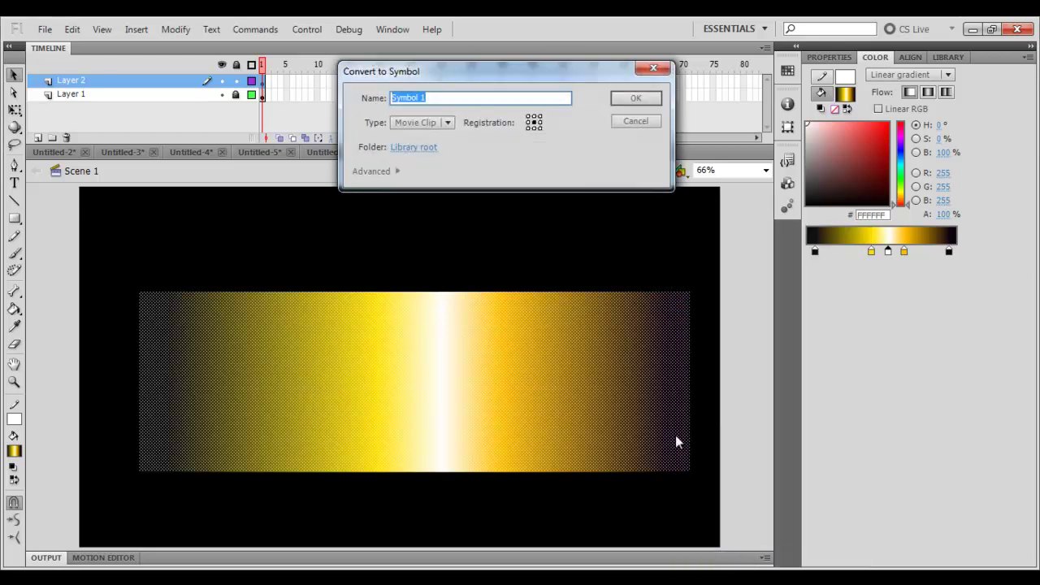
left_click_drag(468, 72, 504, 114)
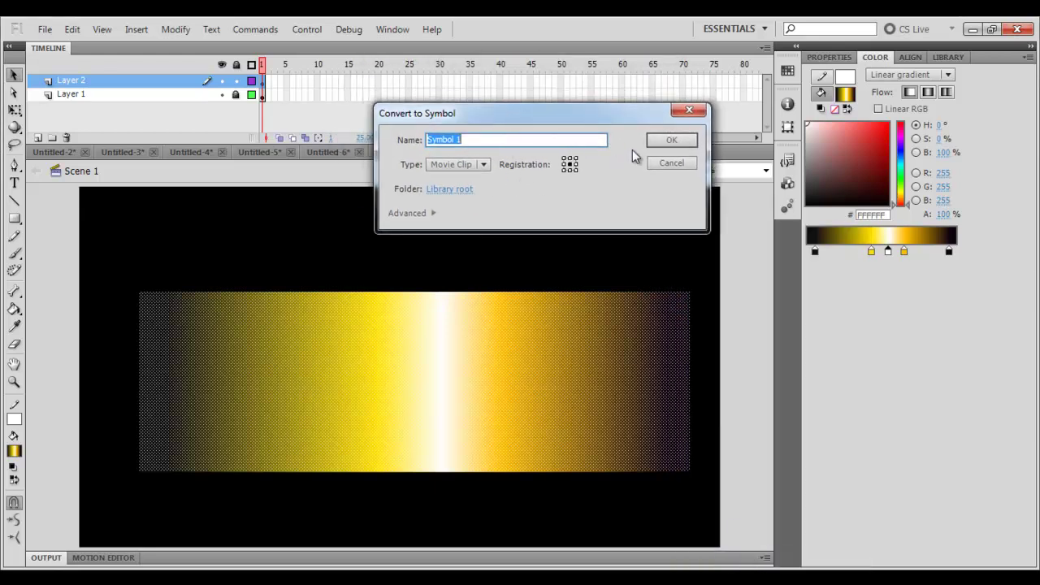
left_click(668, 141)
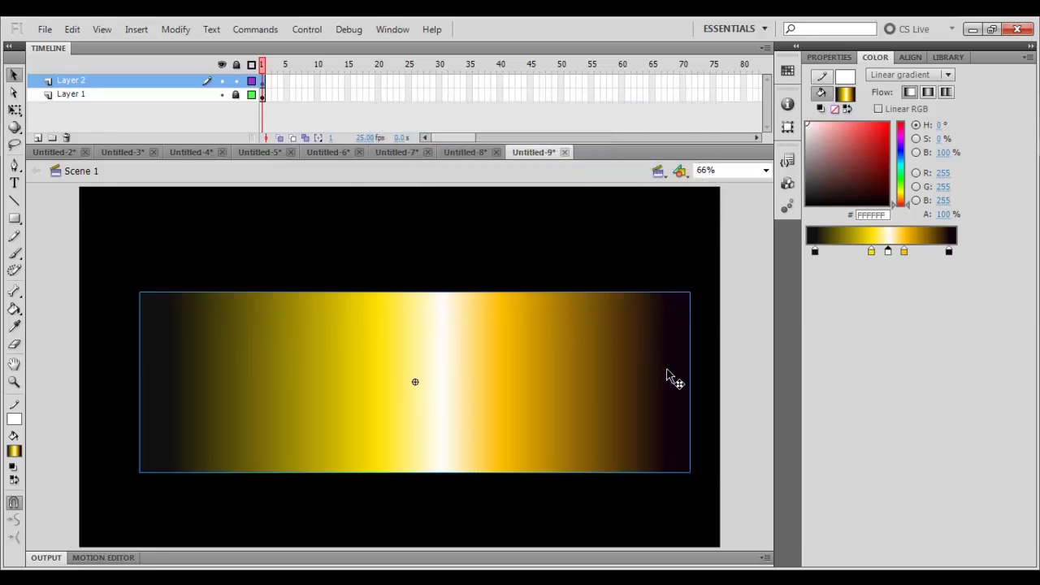
left_click_drag(675, 334, 168, 325)
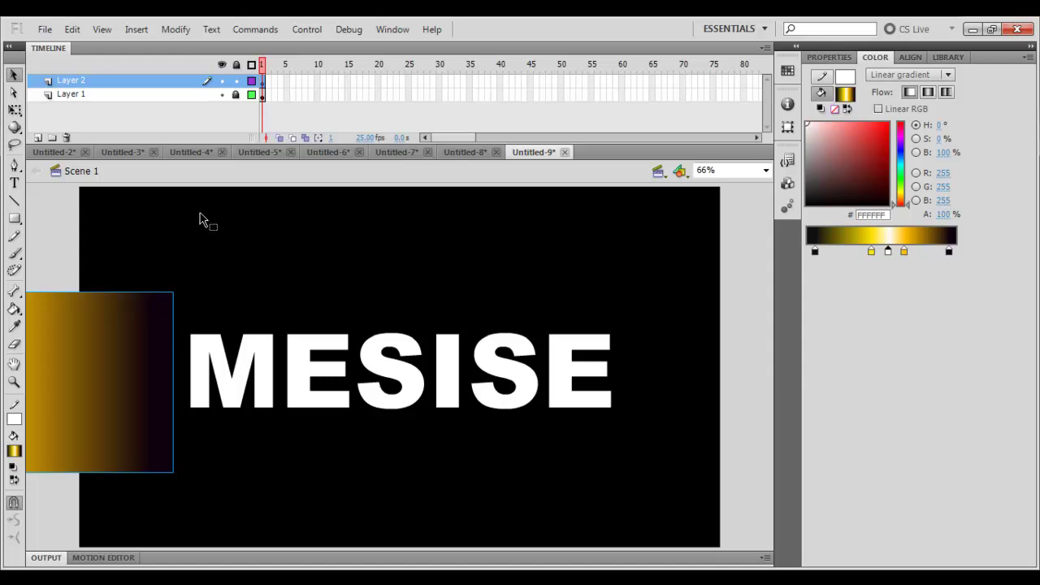
- Add keyframes at frame 60 on both layers and create a classic tween on Layer 2
left_click(623, 83)
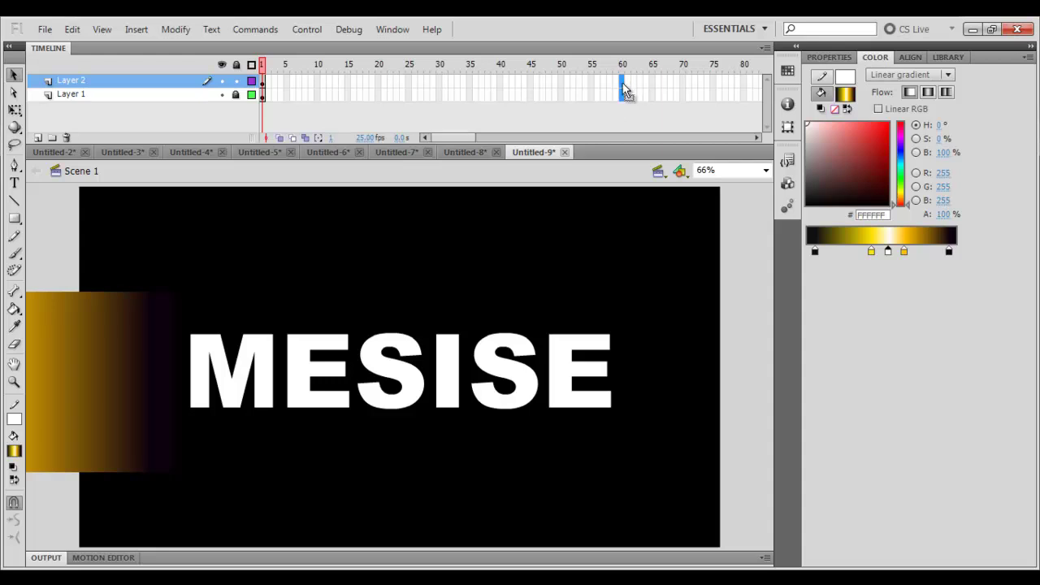
key("F5")
right_click(623, 86)
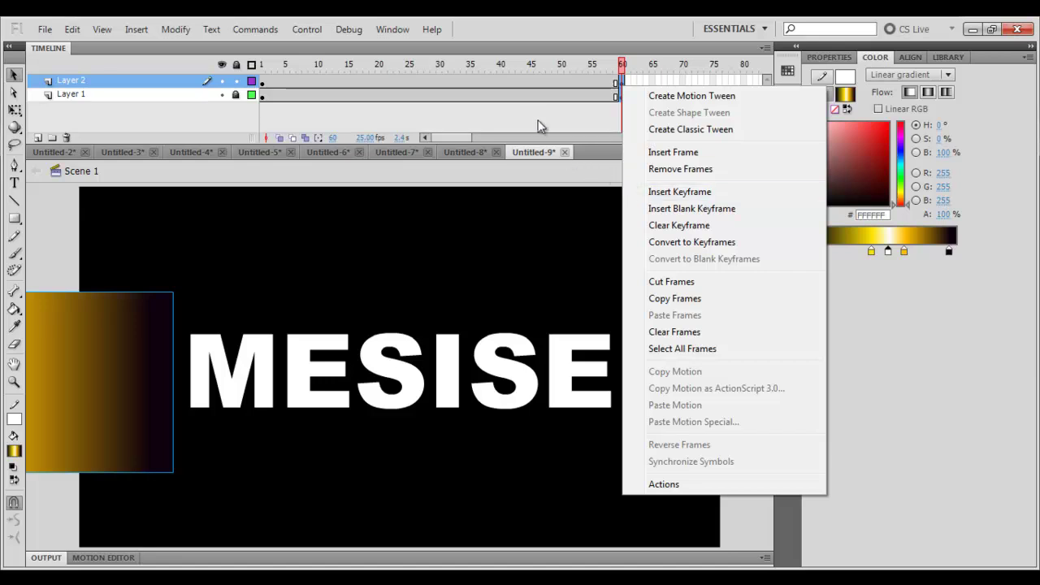
left_click(586, 82)
right_click(586, 82)
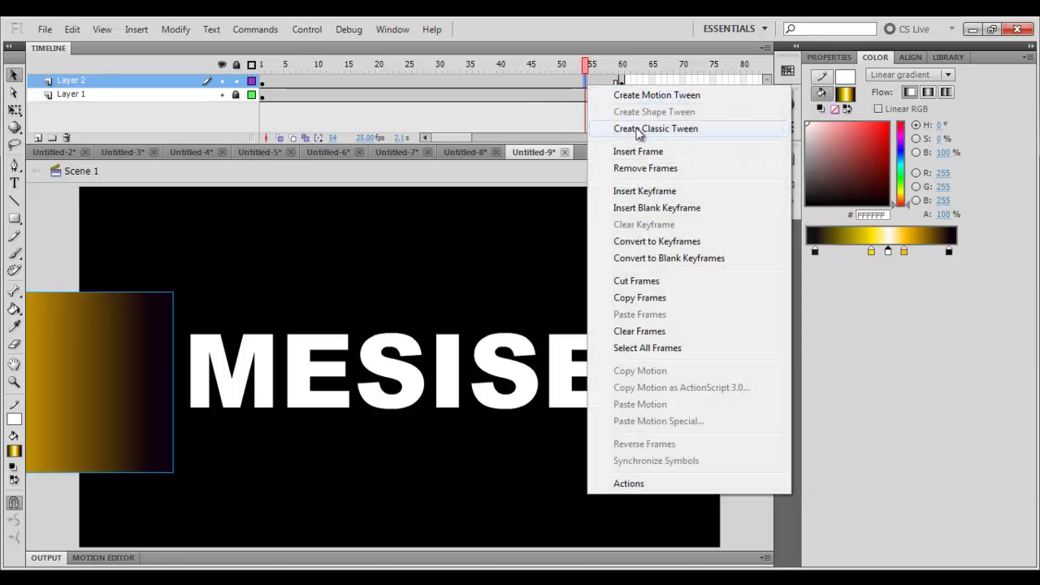
left_click(638, 130)
- Move the gradient band just right of the MESISE text at frame 60 and play the animation from frame 1
left_click(622, 82)
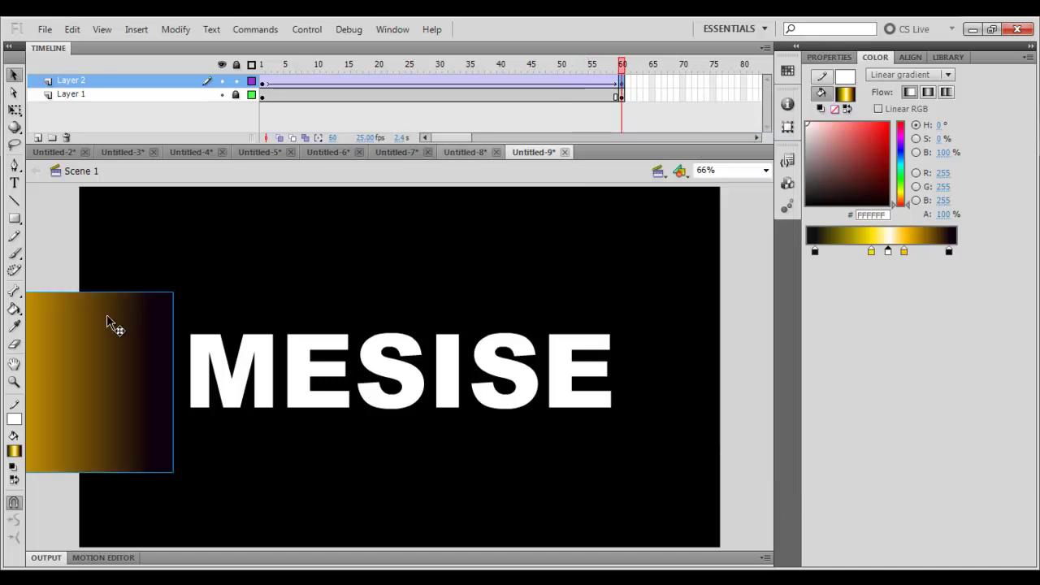
left_click_drag(82, 340, 645, 342)
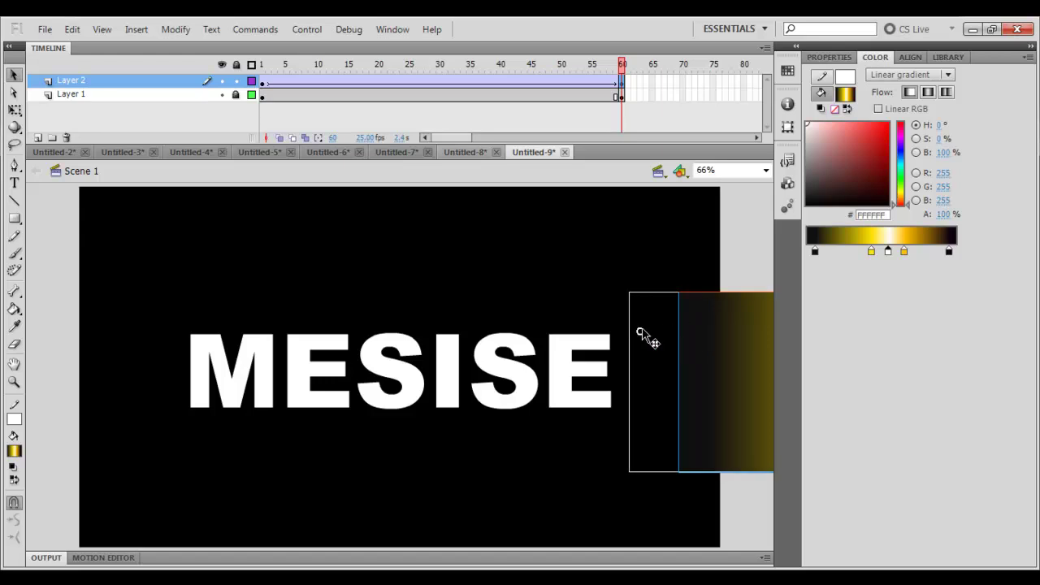
left_click_drag(592, 69, 262, 65)
key("Return")
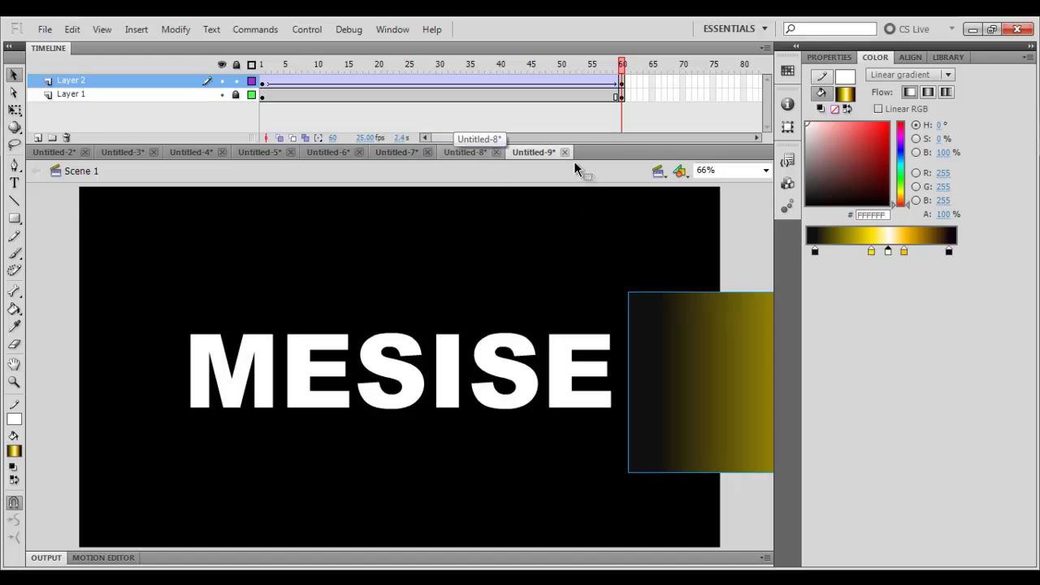
- Place Layer 2 below Layer 1 and play the animation with the text in front of the gradient
left_click(141, 81)
left_click_drag(142, 85, 125, 105)
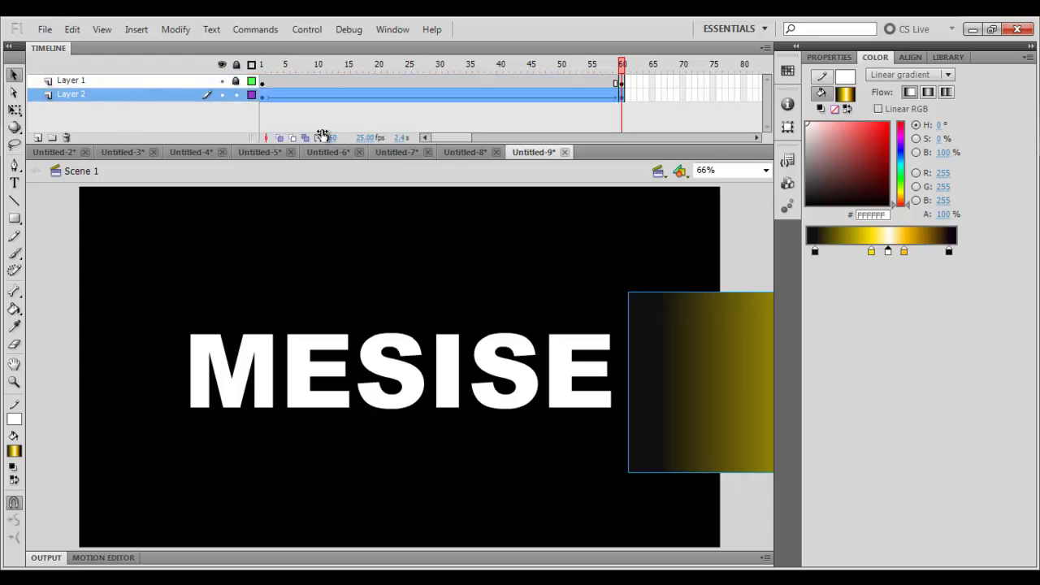
left_click(169, 81)
left_click(221, 81)
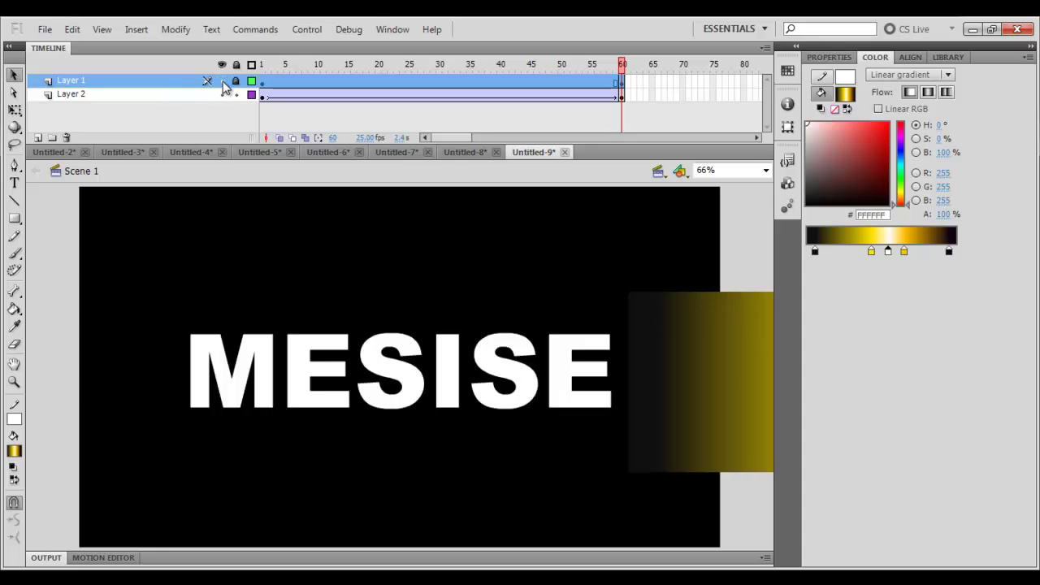
key("Return")
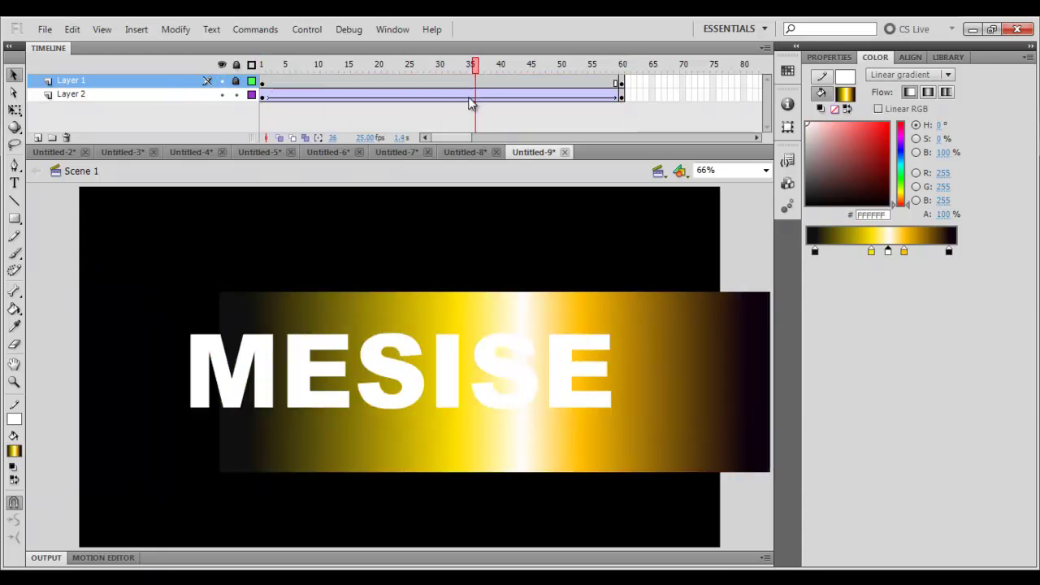
- Turn Layer 1 into a mask over Layer 2 and play the masked animation from frame 1
right_click(130, 82)
left_click(193, 224)
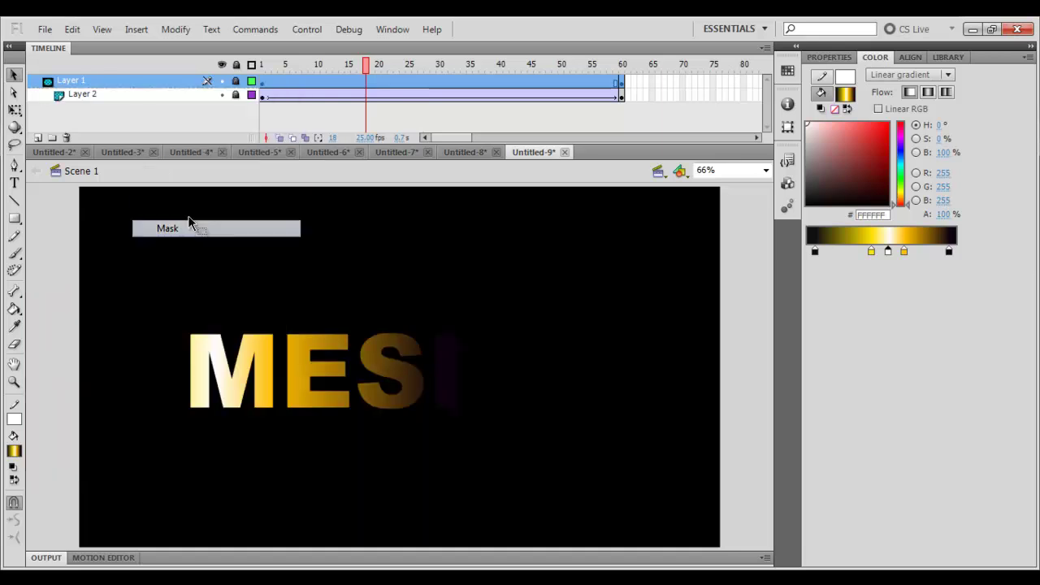
mouse_move(263, 65)
left_mouse_down()
mouse_move(620, 77)
mouse_move(262, 65)
left_mouse_up()
key("Return")
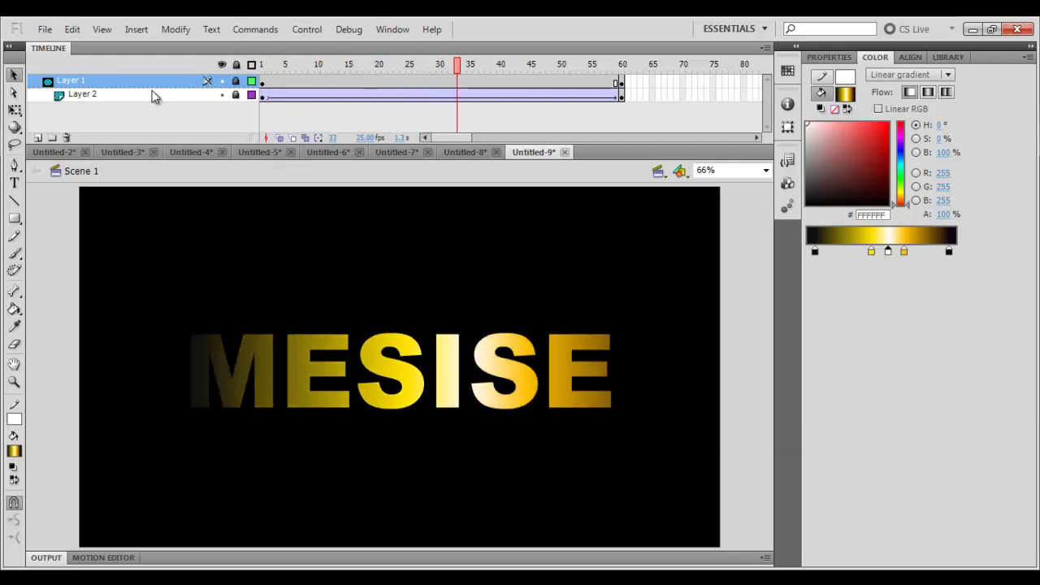
- Unlock Layer 1 and Layer 2 and add a new masked layer between them
left_click(236, 81)
left_click(235, 94)
left_click(105, 94)
left_click(38, 138)
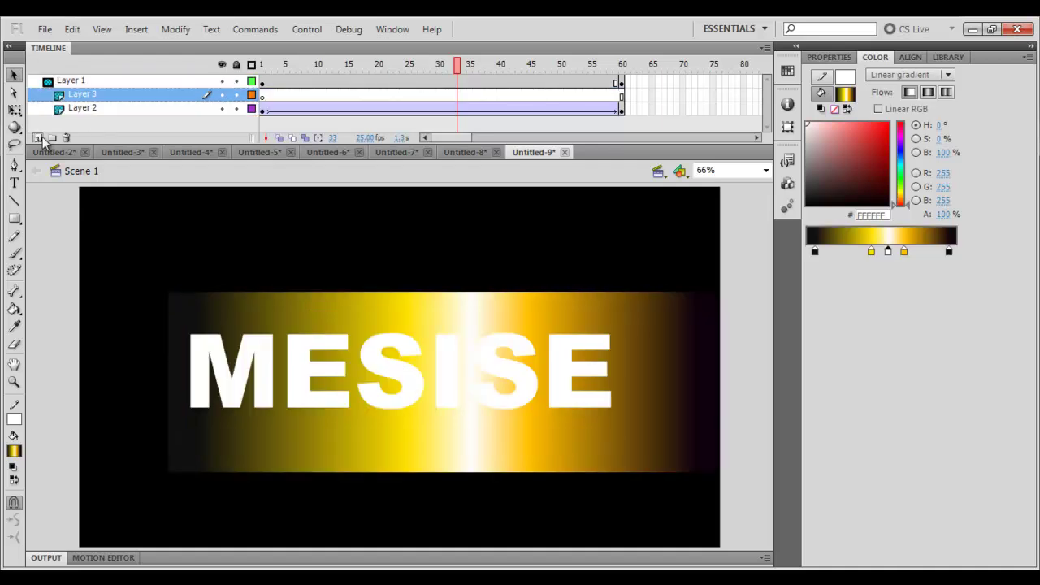
- Draw a tall, narrow rectangle with white fill and no stroke left of the MESISE text on Layer 3
left_click(477, 95)
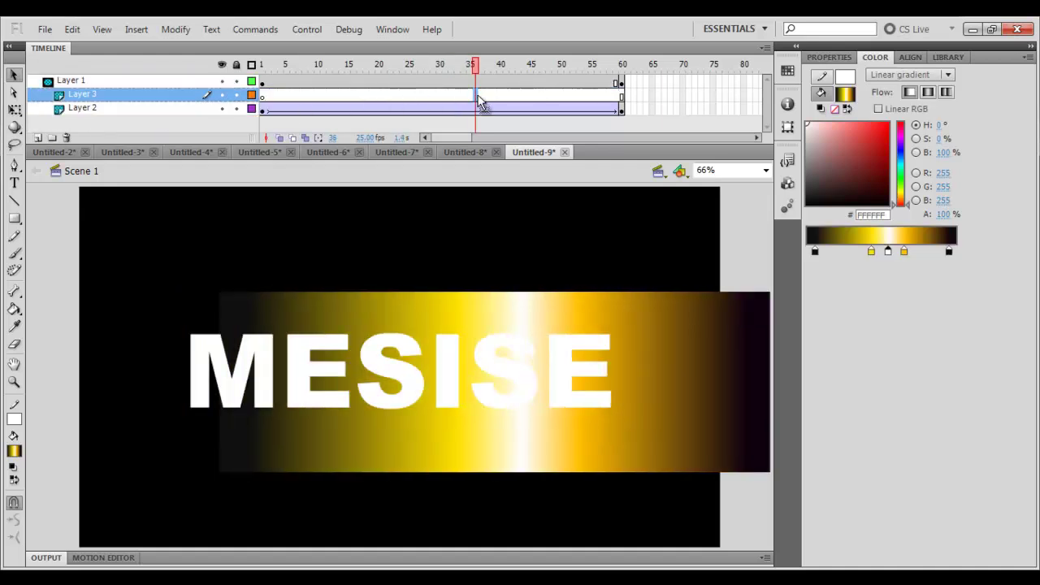
left_click(14, 220)
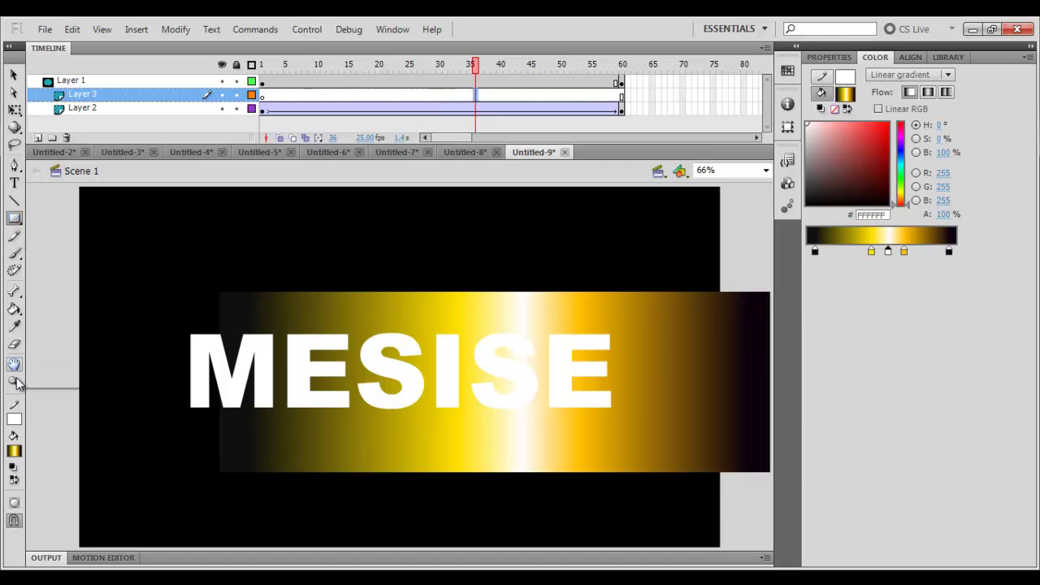
left_click(14, 419)
left_click(225, 247)
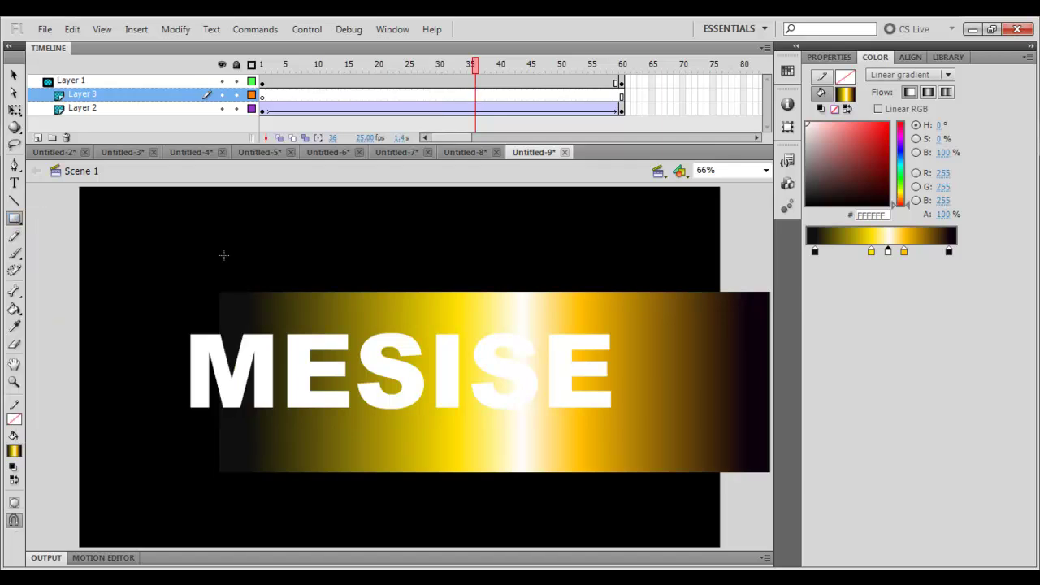
left_click(20, 457)
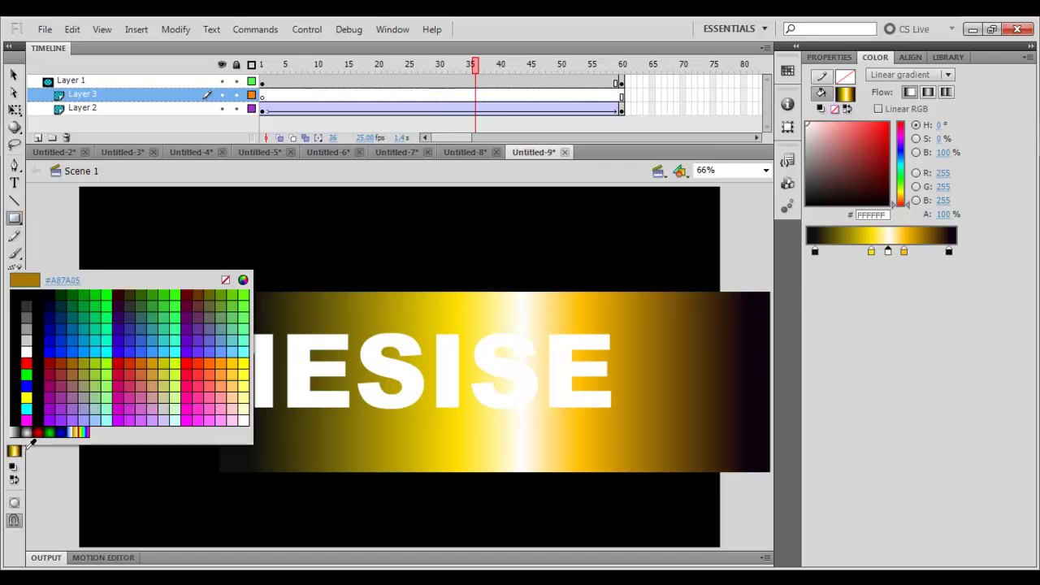
left_click(41, 352)
mouse_move(104, 207)
left_mouse_down()
mouse_move(113, 489)
mouse_move(140, 525)
mouse_move(129, 532)
left_mouse_up()
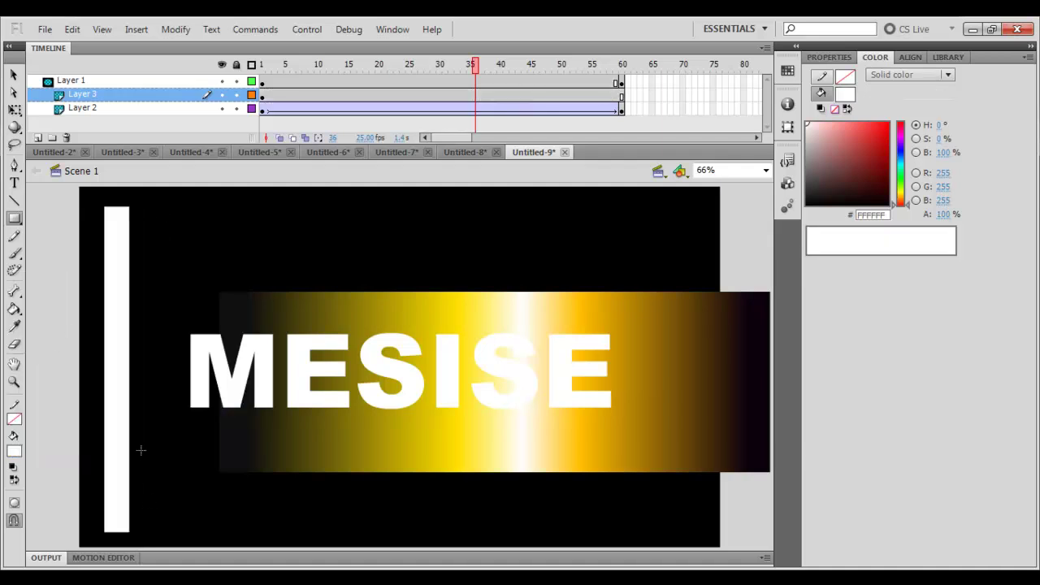
- Move the white bar closer to the letter M and convert it to a Movie Clip symbol named Symbol 2
key("v")
left_click(119, 422)
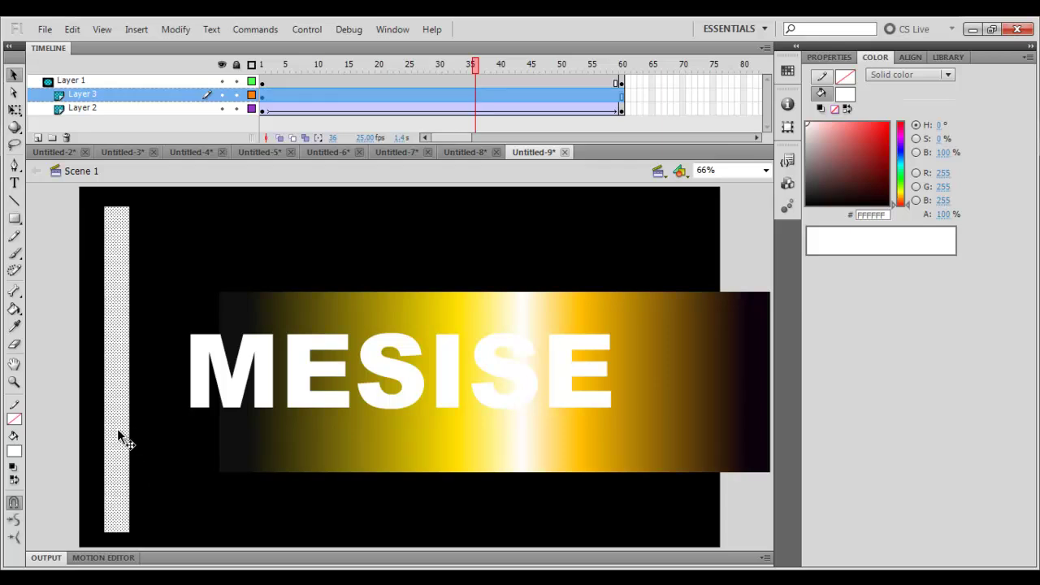
left_click_drag(117, 428, 157, 438)
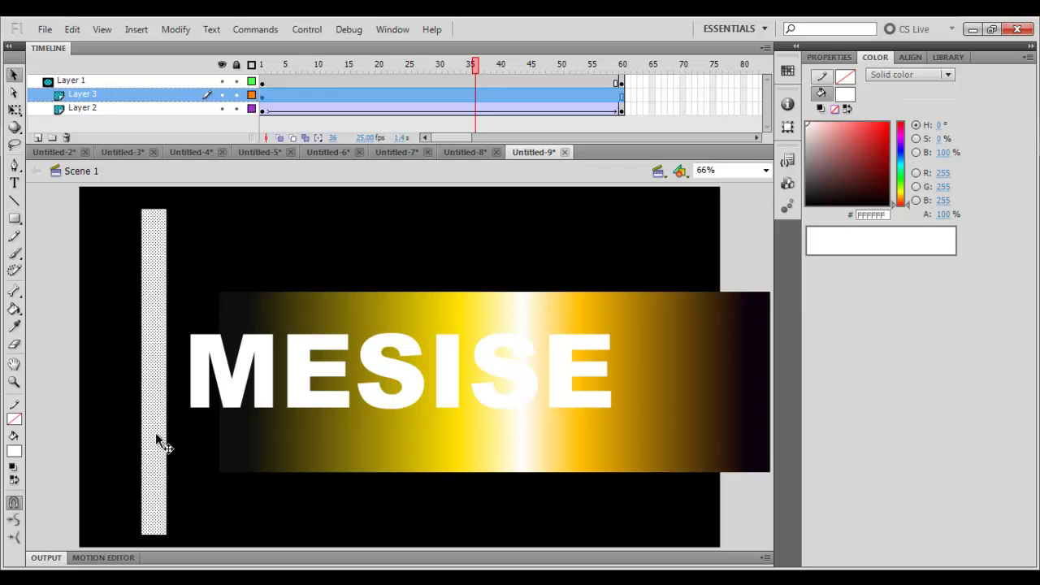
right_click(158, 442)
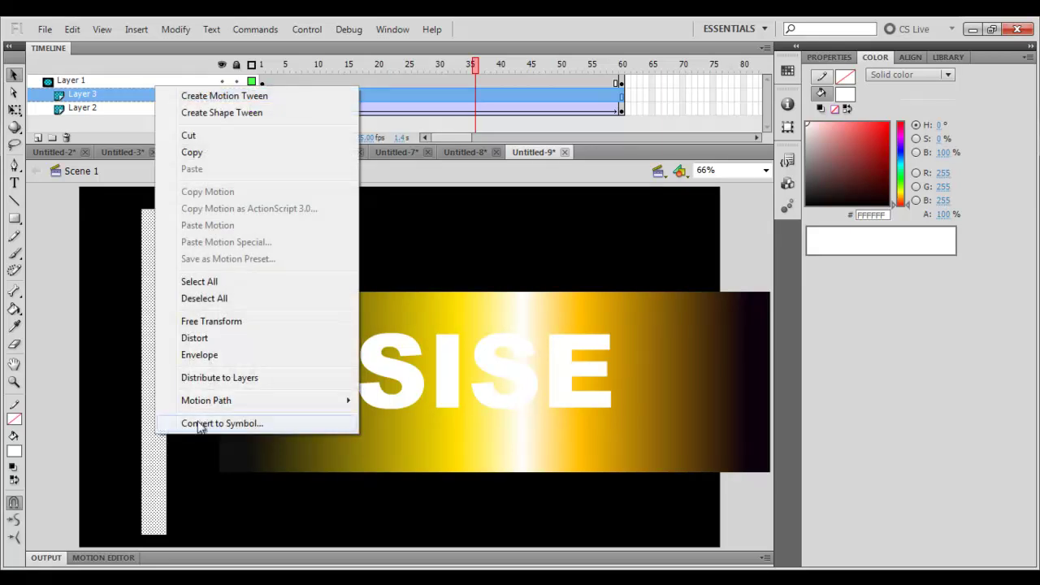
left_click(222, 423)
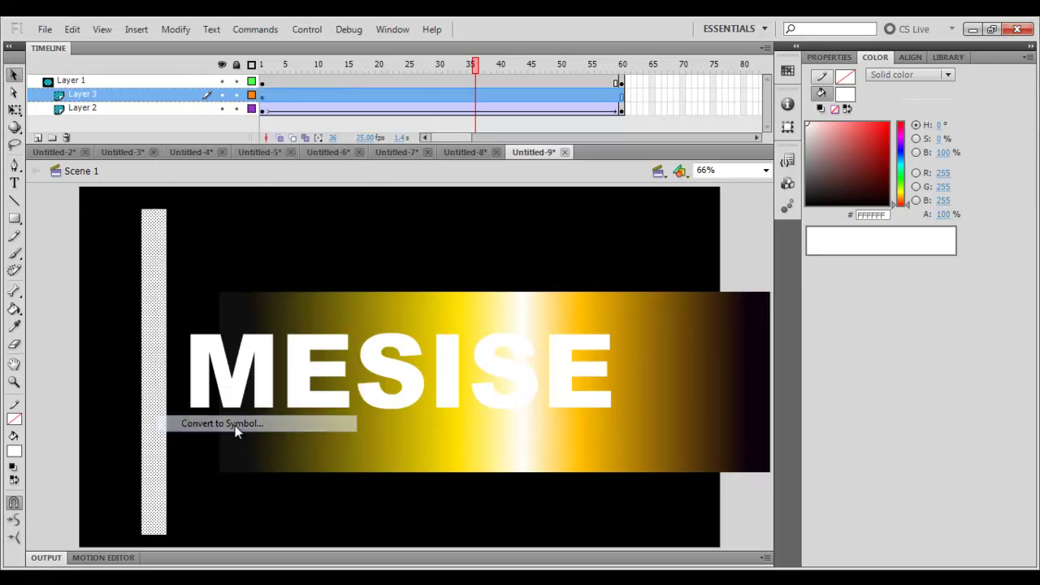
left_click(627, 98)
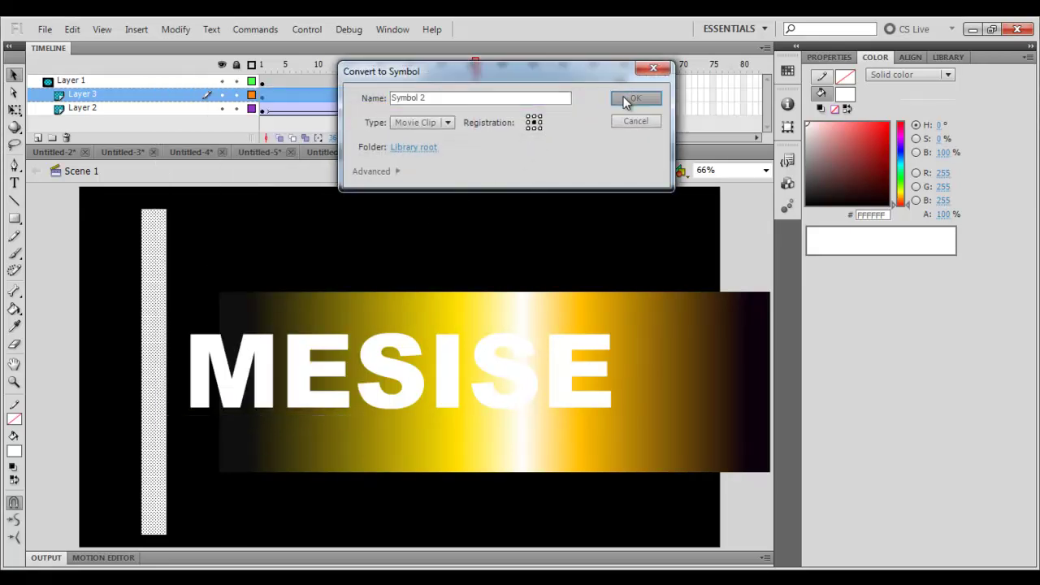
- Create a classic tween on Layer 3 and move the white bar right of the text in a keyframe at frame 60
left_click_drag(408, 73, 318, 66)
right_click(331, 95)
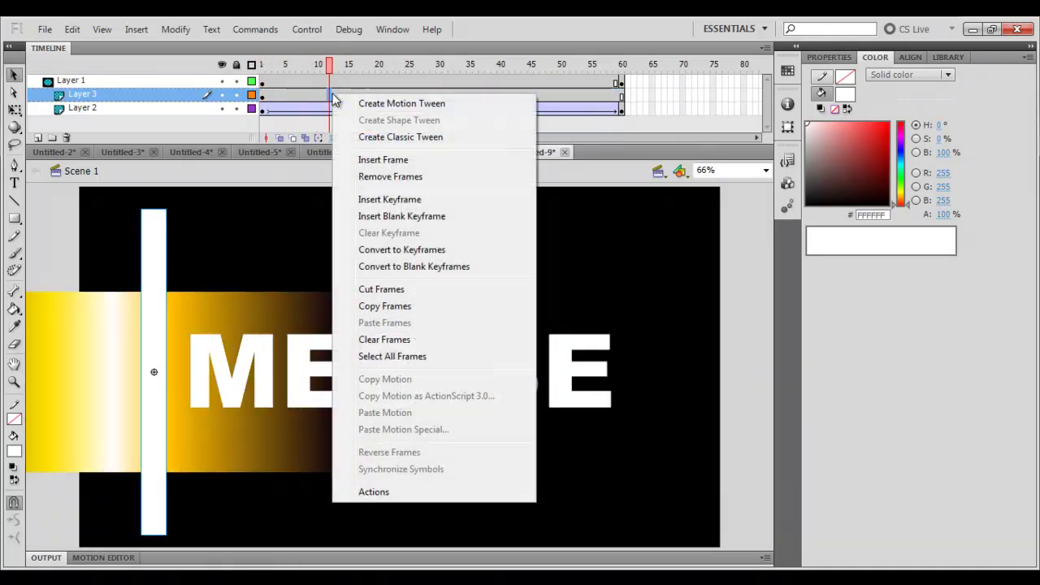
left_click(416, 138)
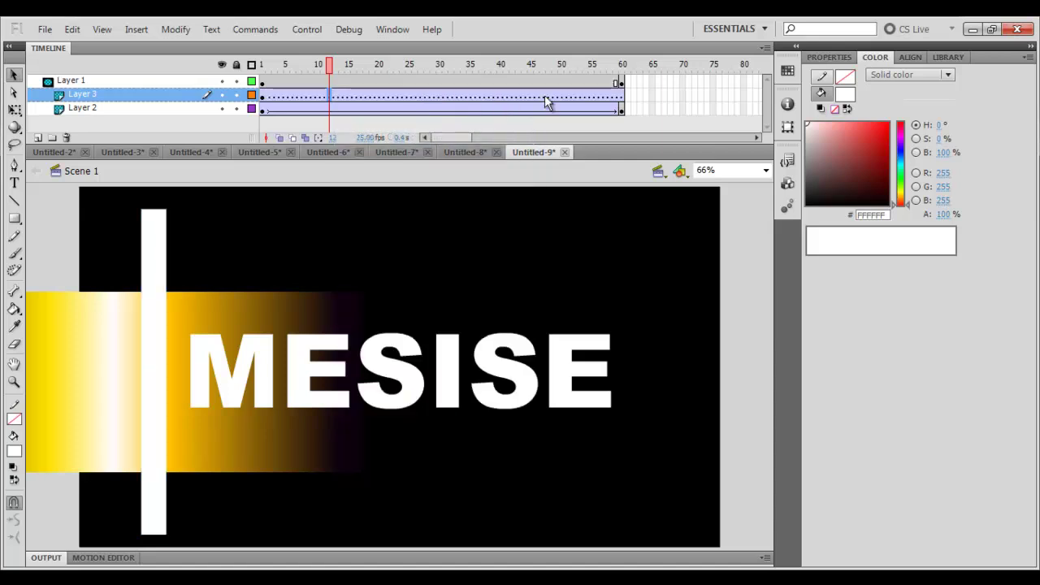
left_click(622, 96)
left_click_drag(155, 258, 643, 274)
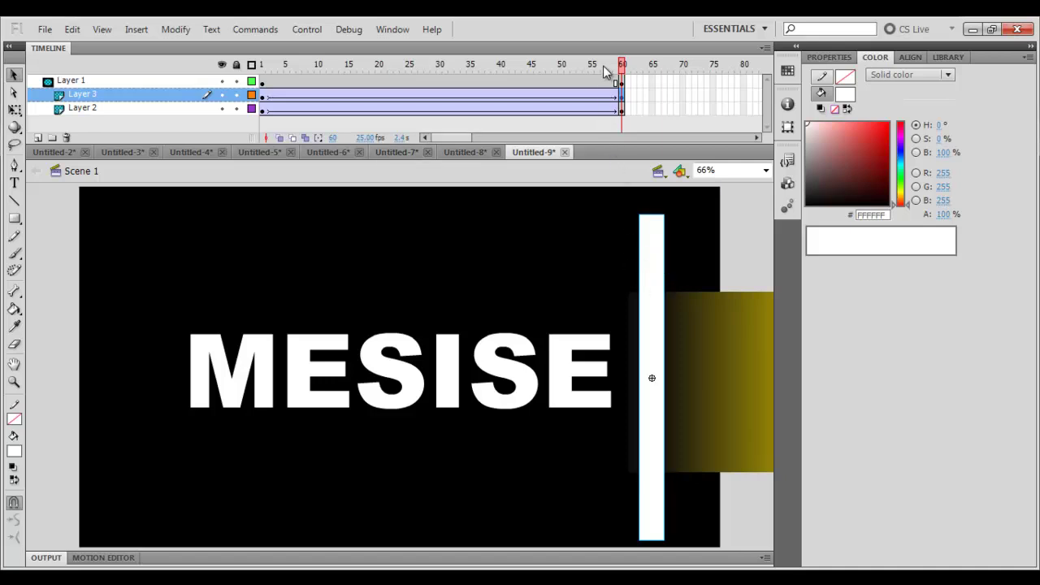
- Add Layer 3 keyframes at frames 10 and 20, placing the white bar near the text's right end and then left of it
left_click_drag(619, 65, 435, 107)
mouse_move(338, 103)
left_mouse_down()
mouse_move(286, 102)
mouse_move(321, 100)
left_mouse_up()
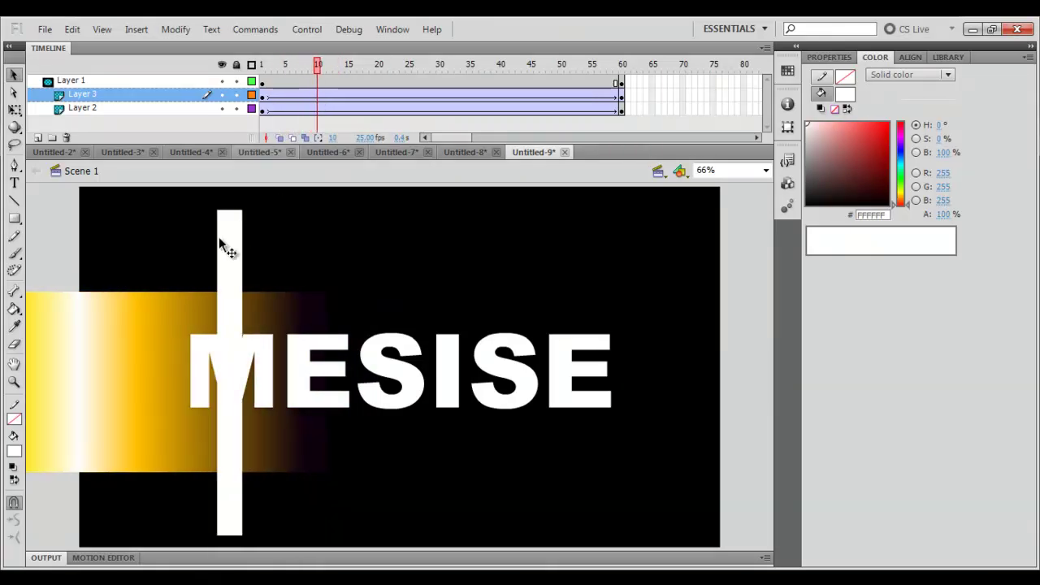
left_click_drag(225, 239, 143, 260)
left_click(380, 98)
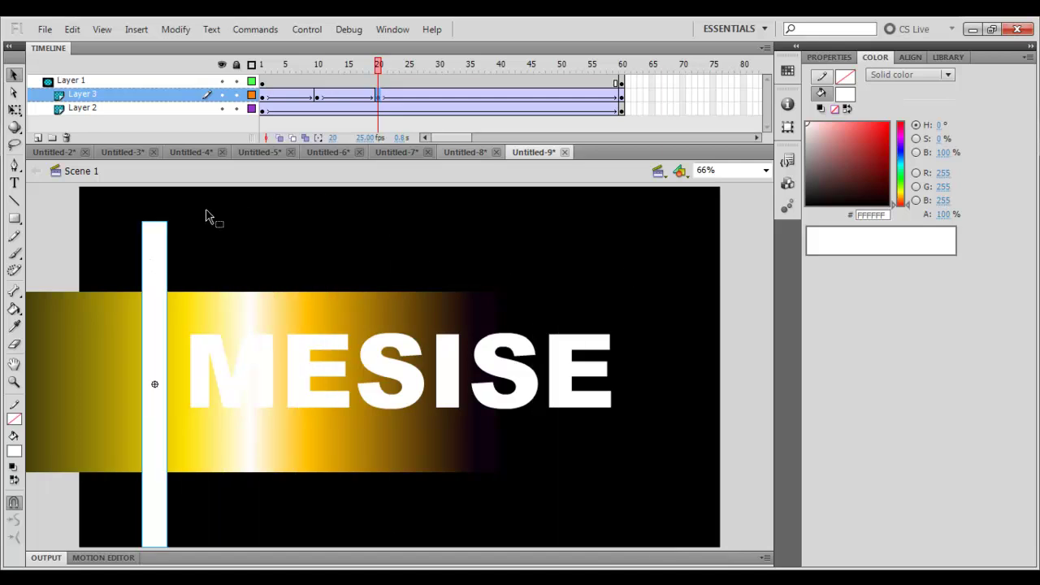
- Add Layer 3 keyframes at frames 30, 40 and 50, repositioning the white bar and ending below the text at frame 50
left_click(443, 98)
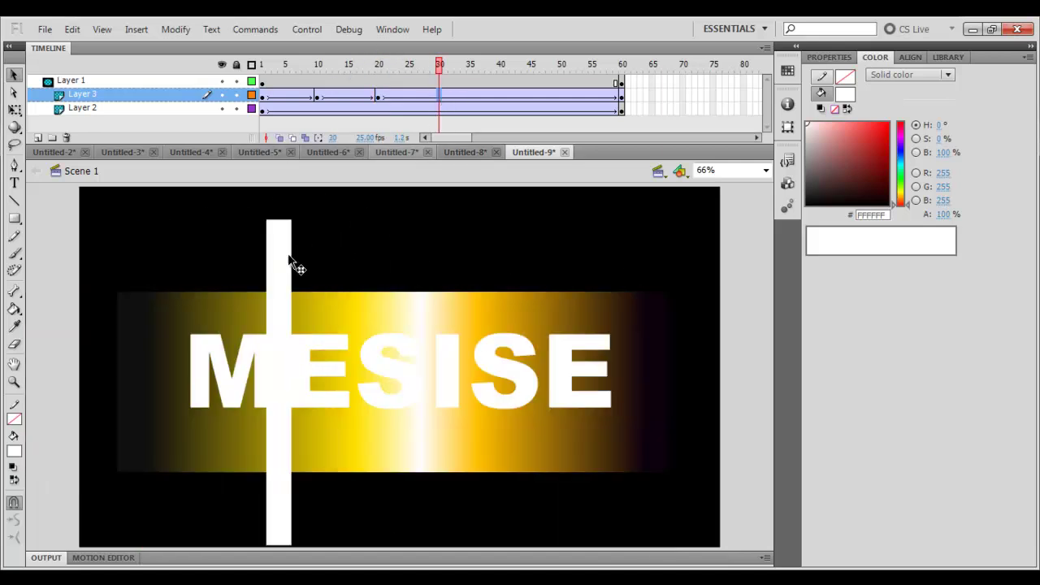
left_click_drag(290, 260, 158, 267)
left_click(499, 95)
left_click(561, 96)
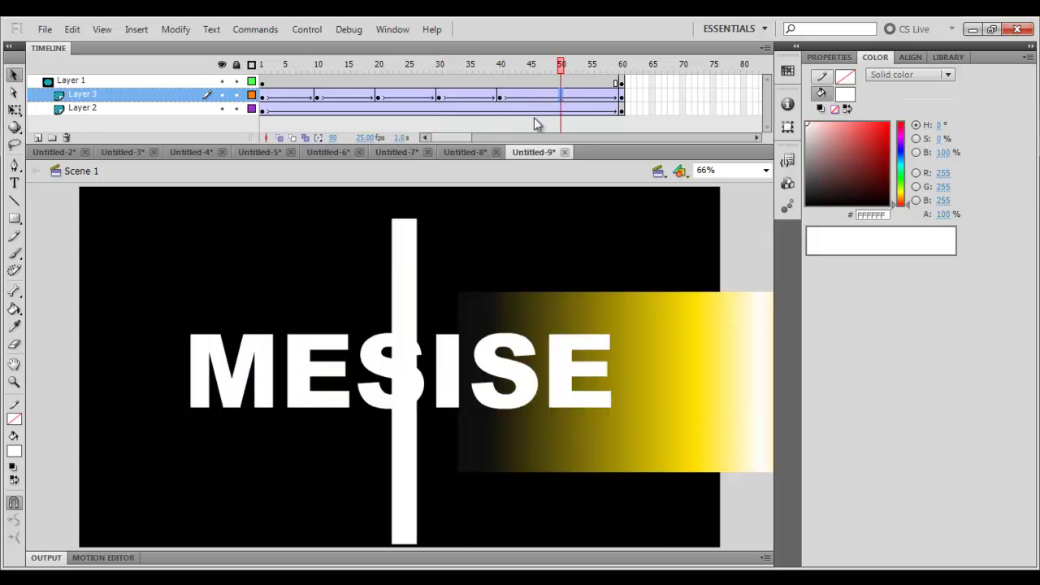
left_click_drag(407, 272, 370, 474)
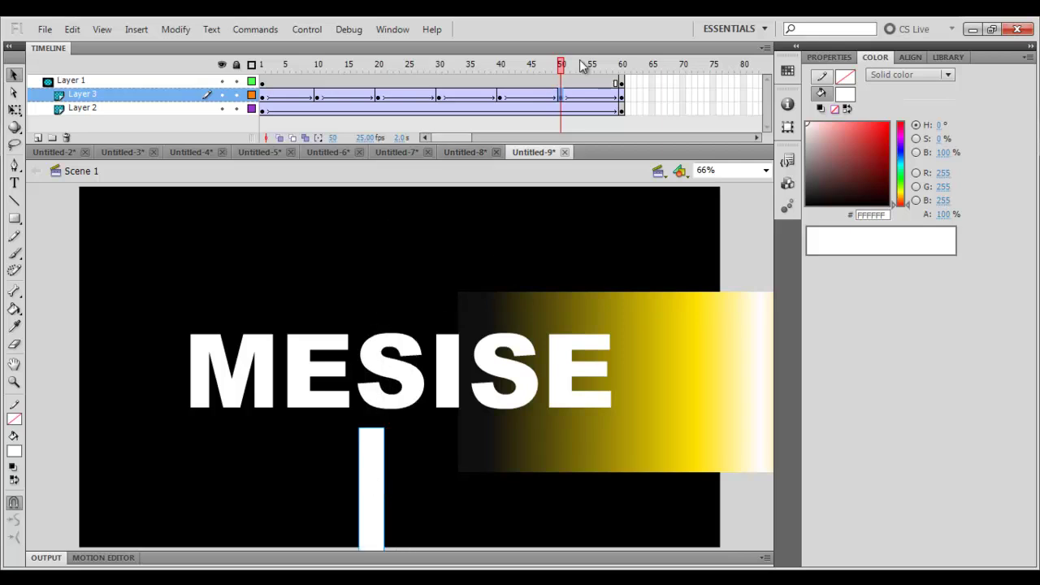
- Scrub back through the white bar's motion and test the movie in the player window
left_click_drag(562, 96, 287, 84)
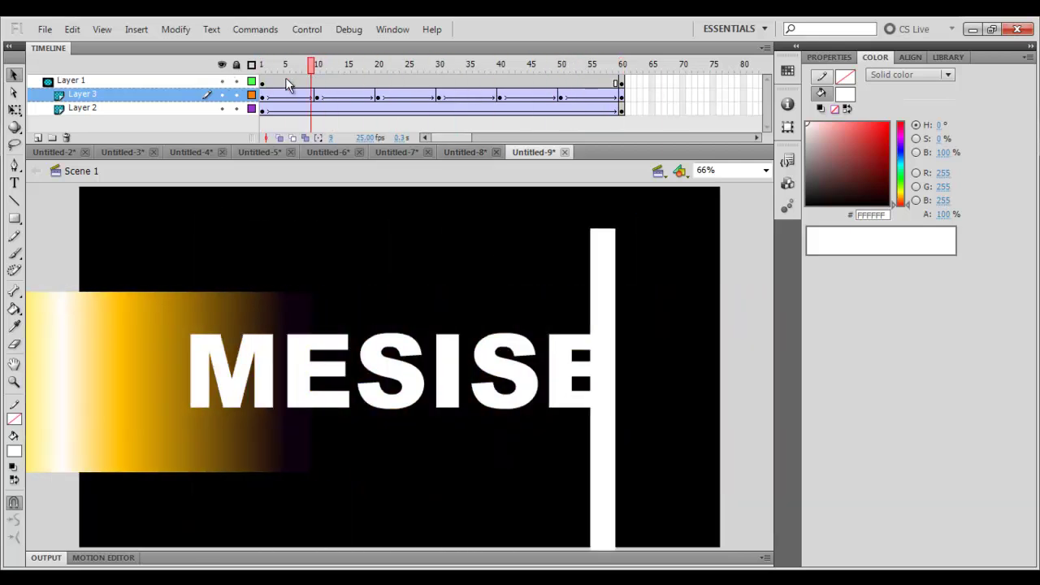
key("ctrl+Return")
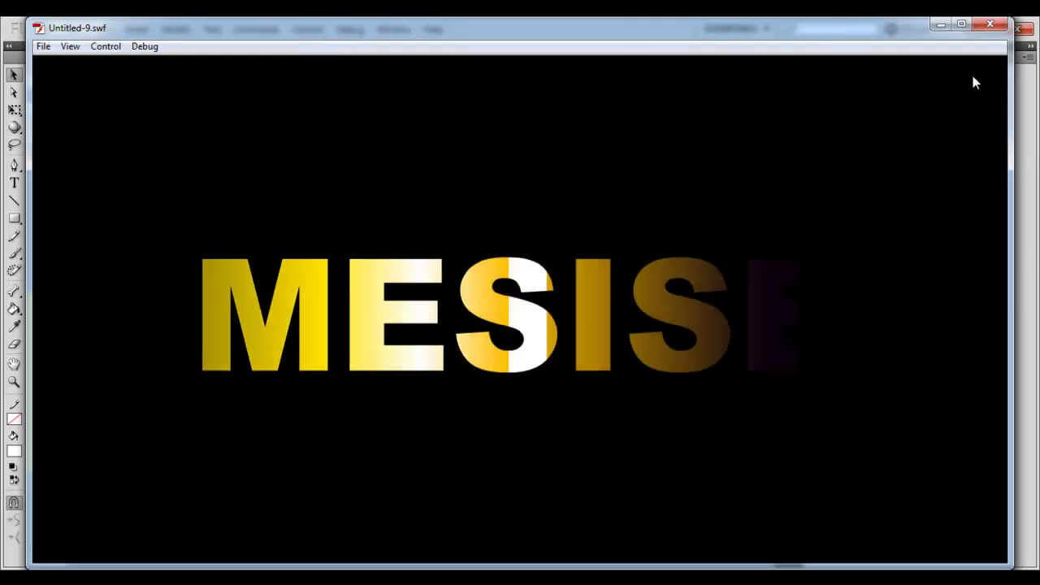
left_click(990, 26)
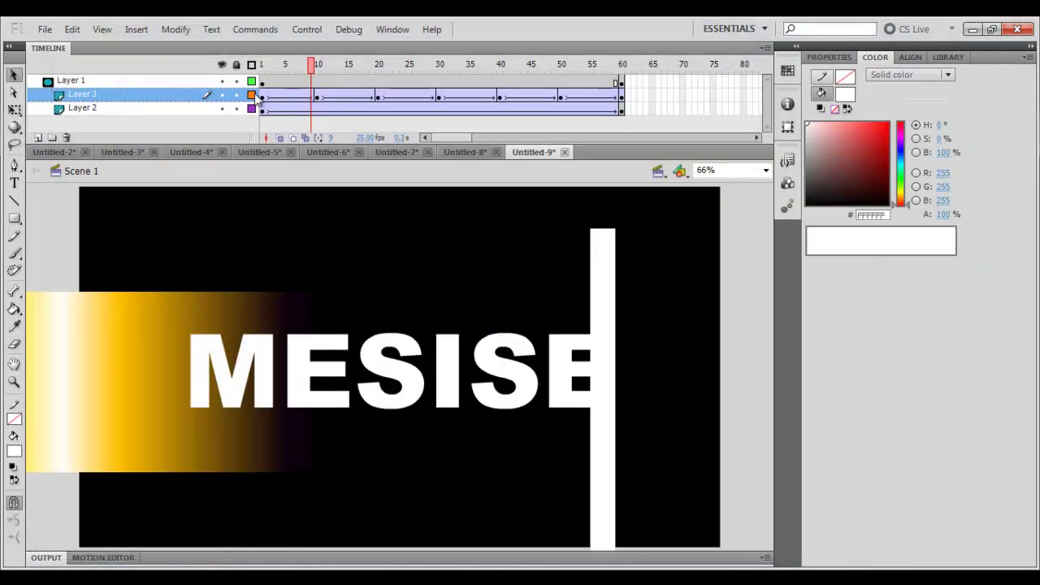
- Add a layer above Layer 3 and draw a small white circle just above the M of MESISE
left_click(37, 137)
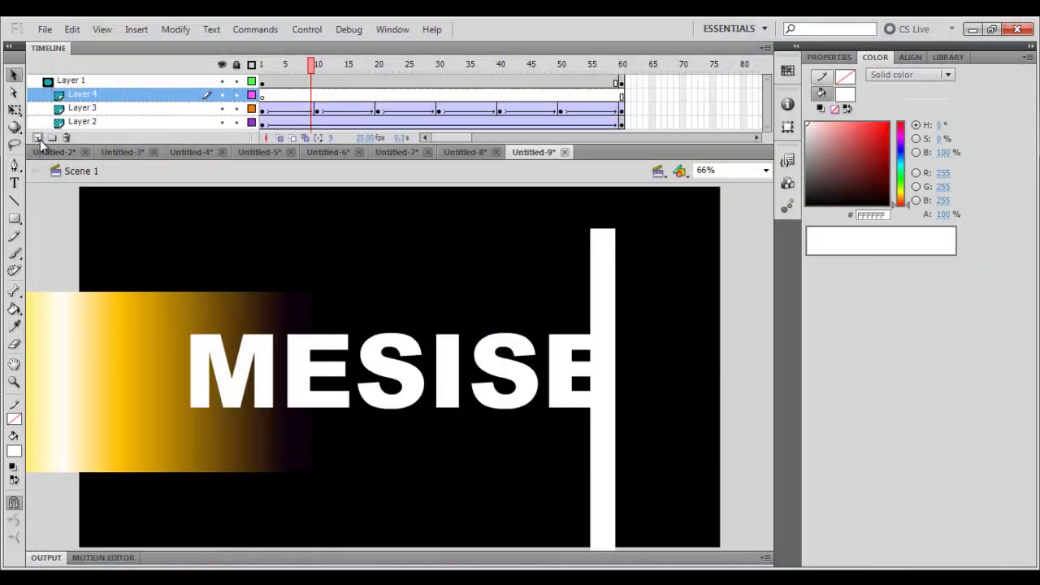
left_click(322, 98)
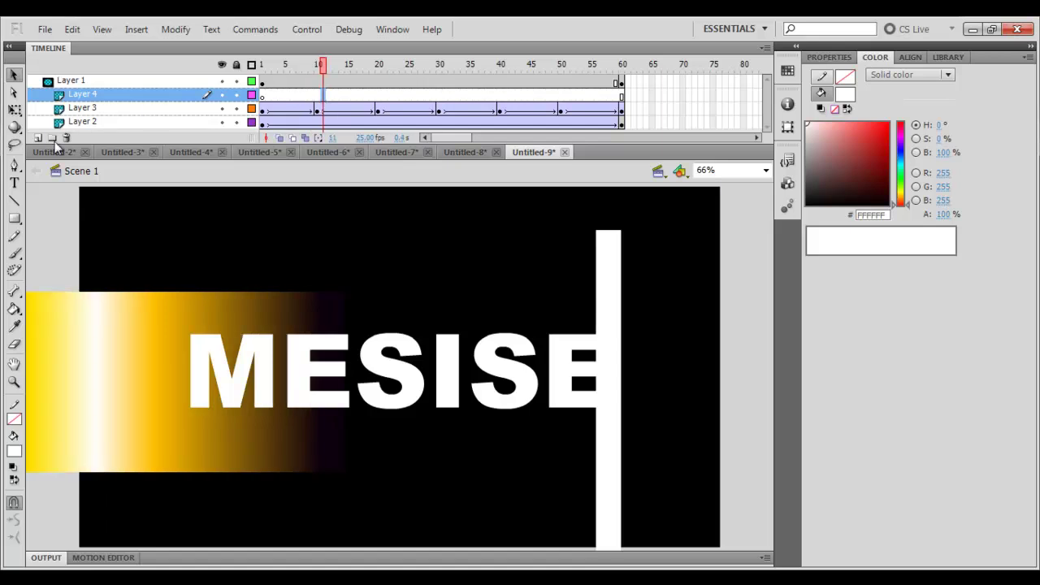
left_click(15, 218)
left_click(51, 233)
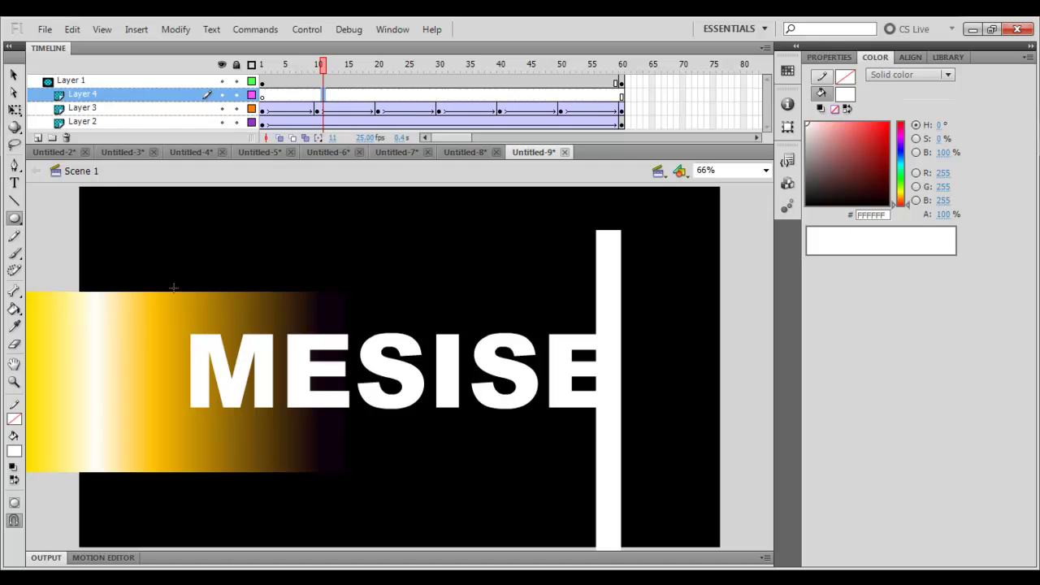
left_click_drag(215, 302, 213, 299)
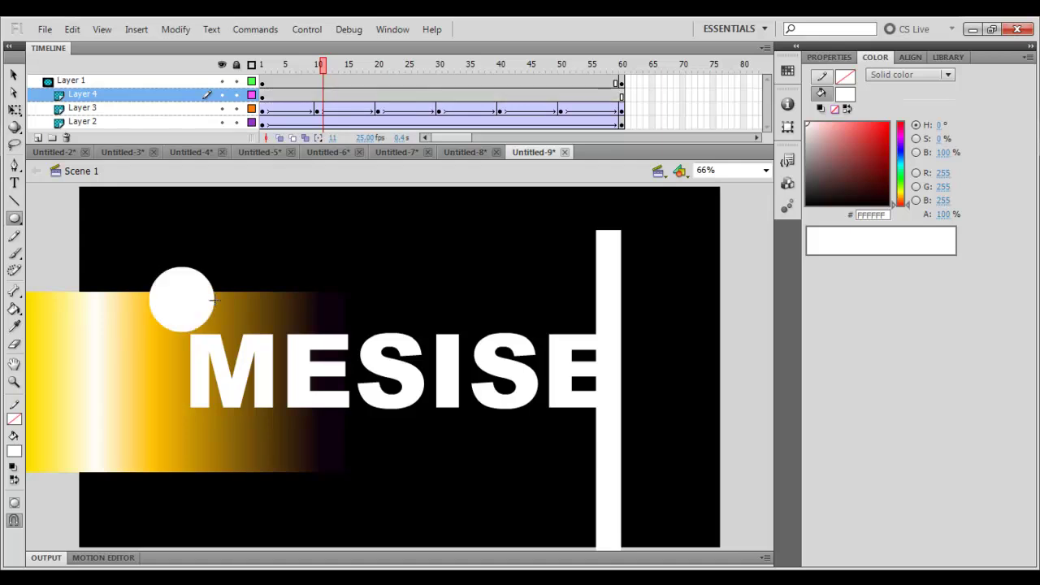
- Convert the small circle to a movie clip symbol and create a classic tween on Layer 4
key("v")
left_click(208, 295)
right_click(205, 297)
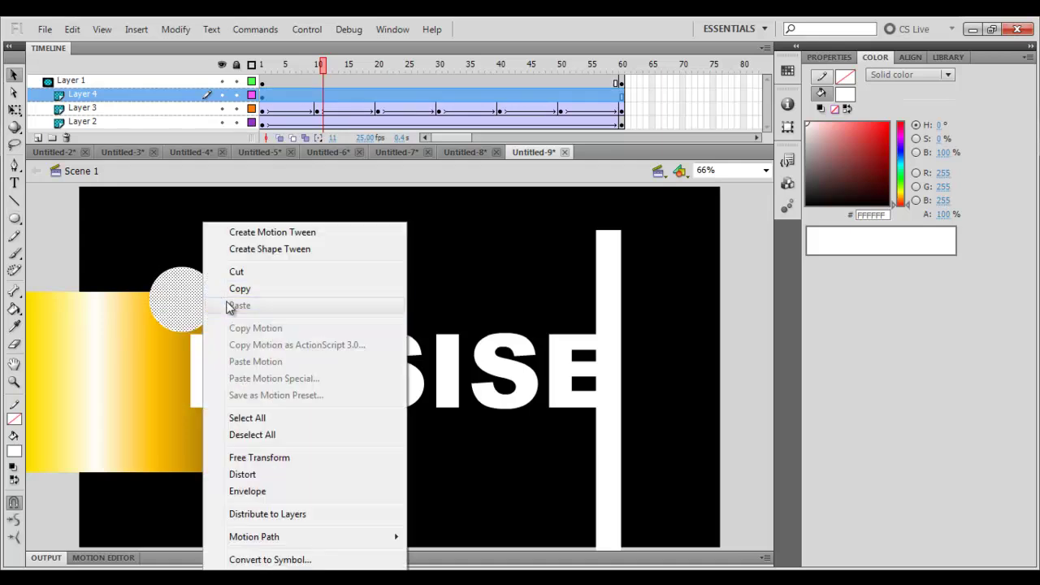
left_click(270, 560)
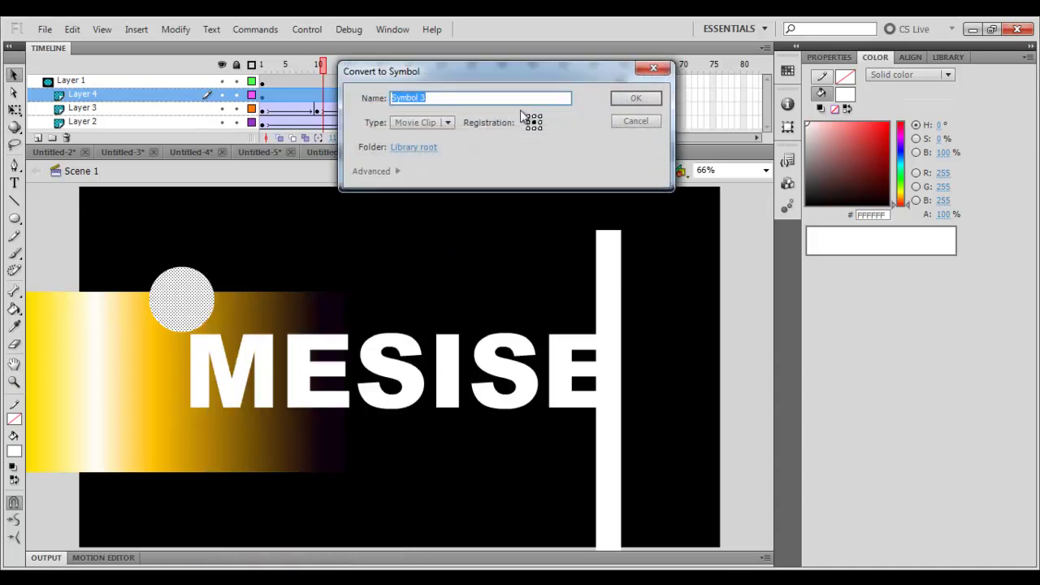
left_click(635, 99)
right_click(412, 103)
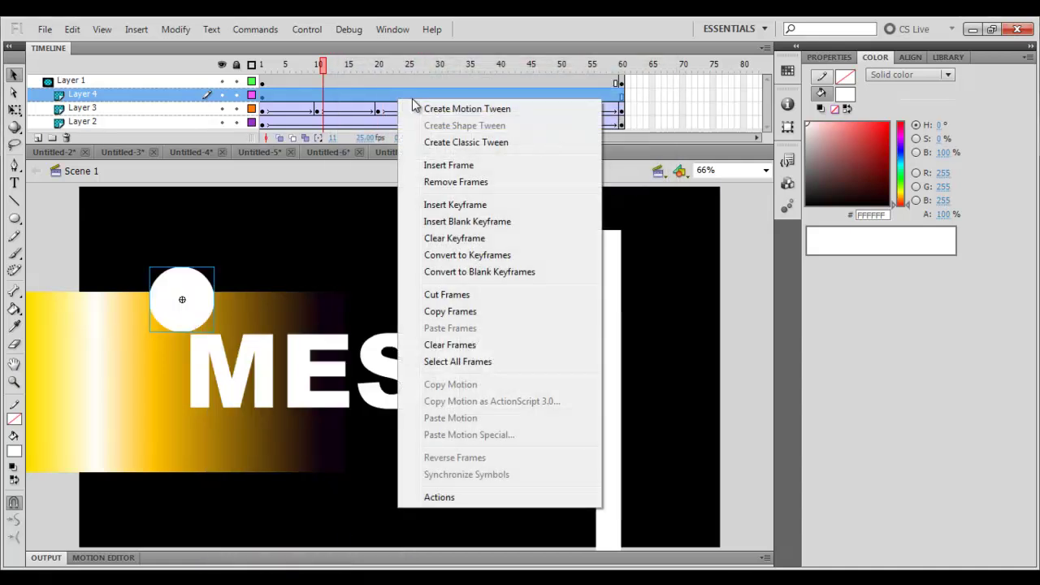
left_click(481, 144)
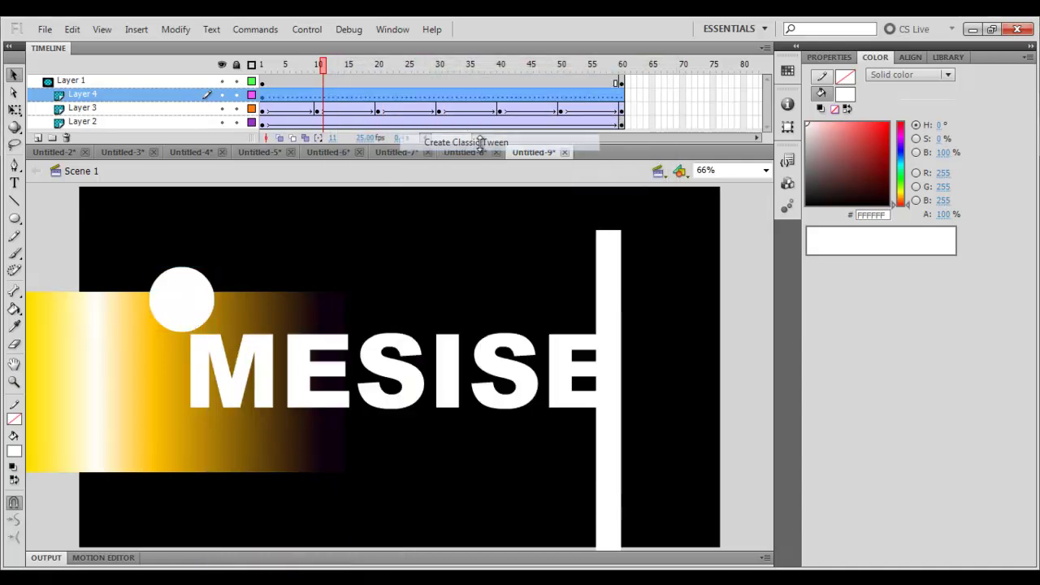
- Add Layer 4 keyframes at frames 15 and 25, moving the circle below the final E and then left of the M
left_click(312, 96)
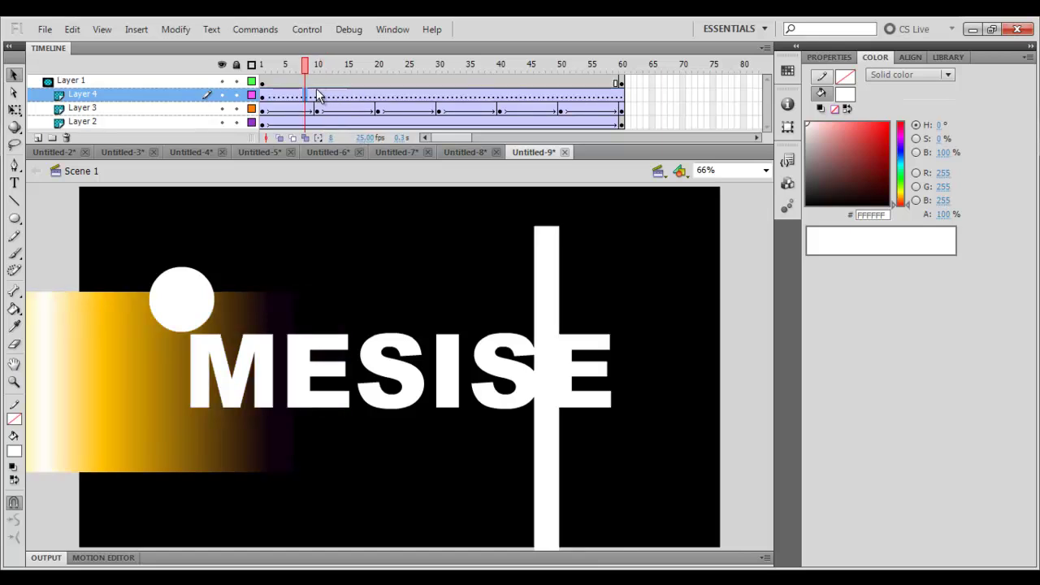
left_click(320, 96)
left_click(341, 96)
left_click(348, 96)
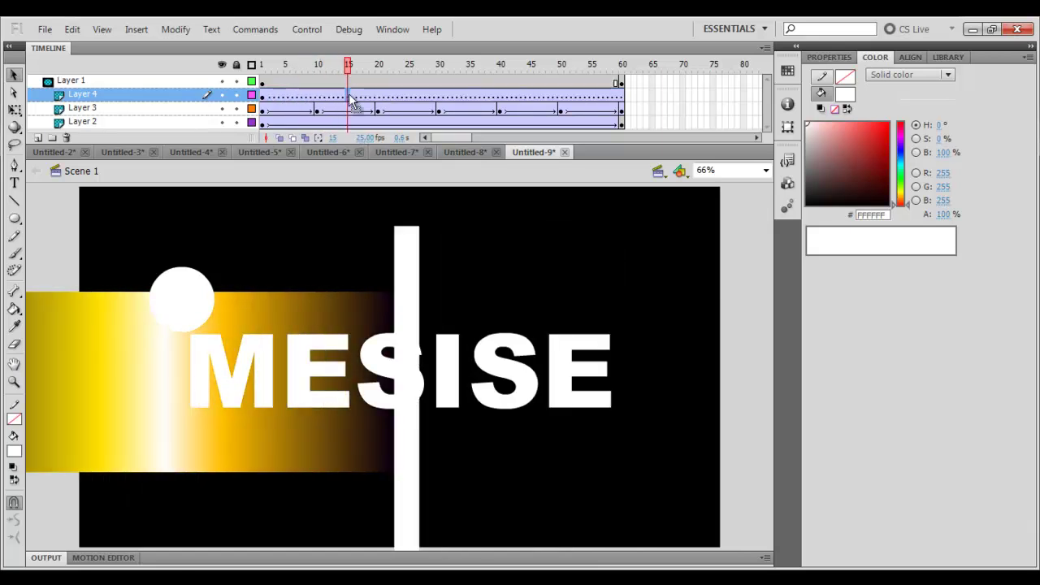
left_click_drag(411, 382, 597, 457)
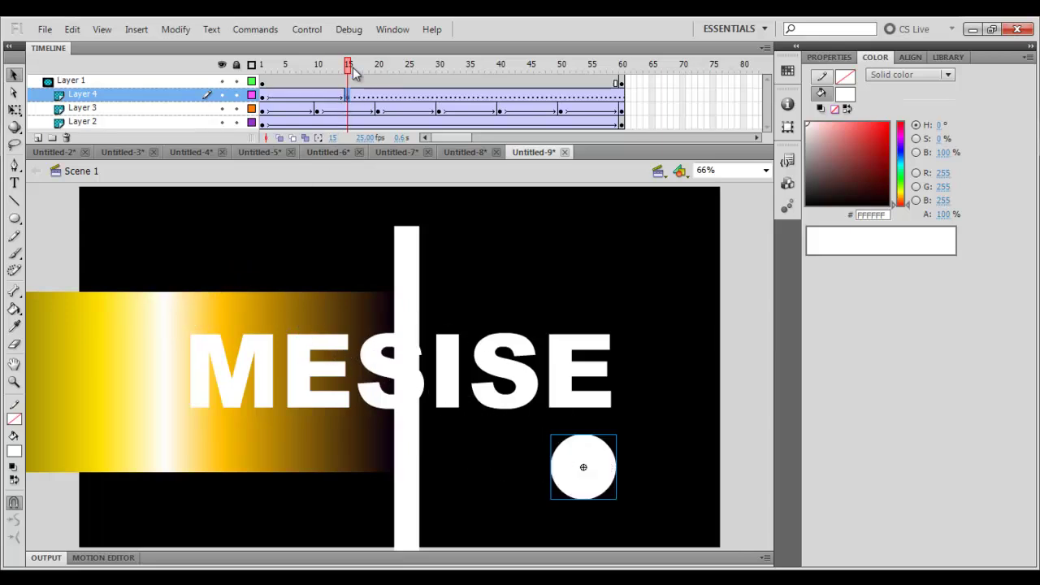
mouse_move(349, 65)
left_mouse_down()
mouse_move(275, 62)
mouse_move(349, 72)
left_mouse_up()
left_click(412, 66)
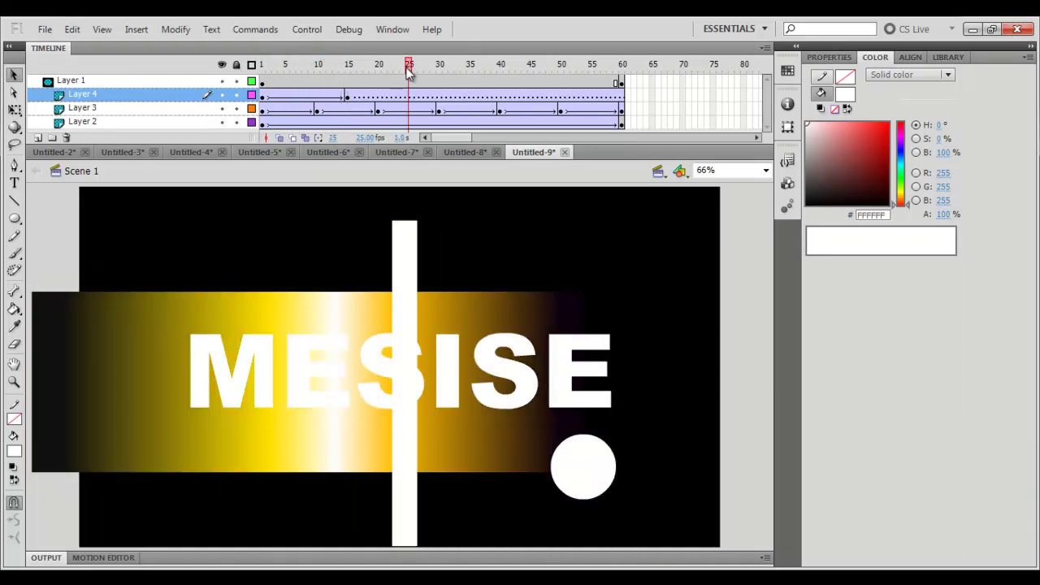
left_click_drag(319, 336, 133, 389)
- Add Layer 4 keyframes at frames 30 and 41, moving the circle right of the text and then below the first S
left_click(439, 67)
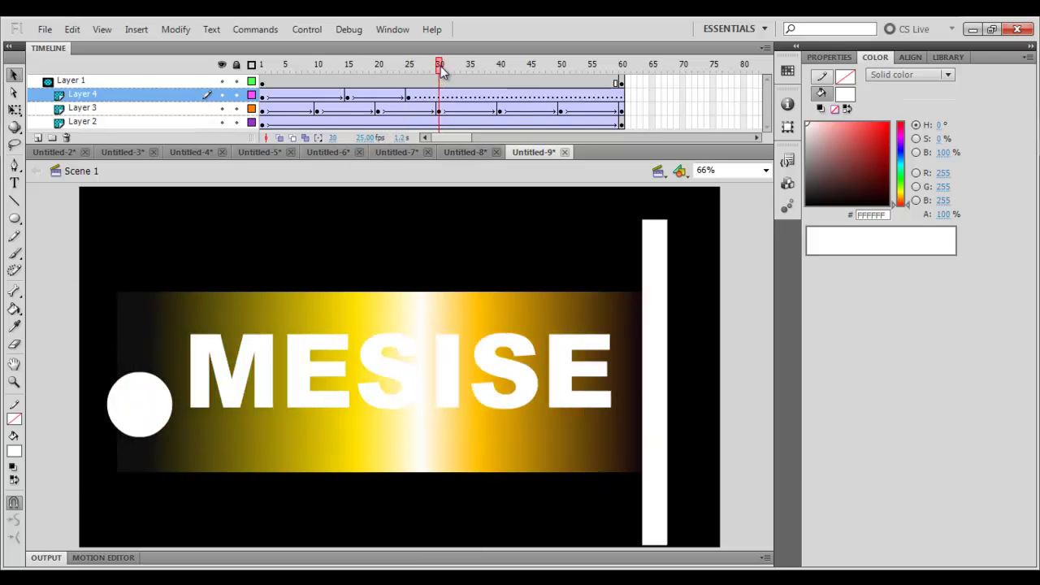
left_click_drag(139, 401, 656, 311)
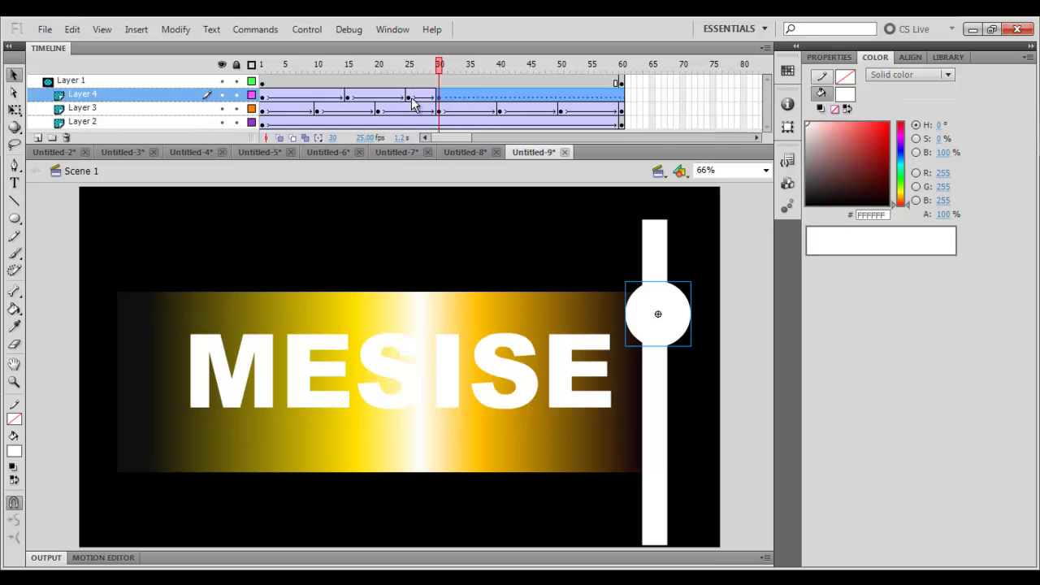
left_click_drag(464, 67, 505, 67)
left_click_drag(487, 398, 378, 465)
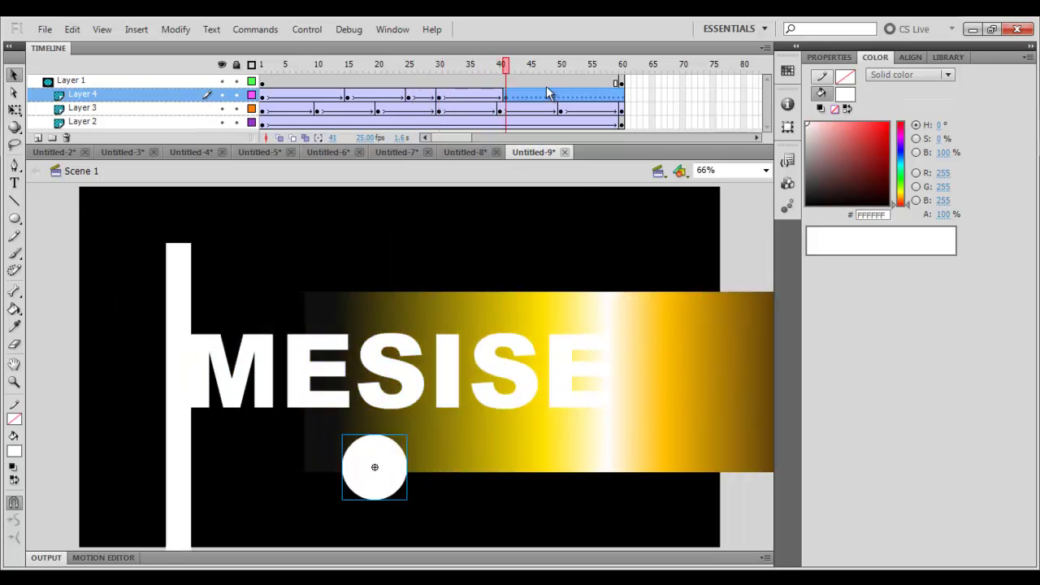
- Add Layer 4 keyframes at frames 50 and 60, moving the circle above the M and then right of the text
left_click(567, 68)
left_click_drag(567, 71, 562, 71)
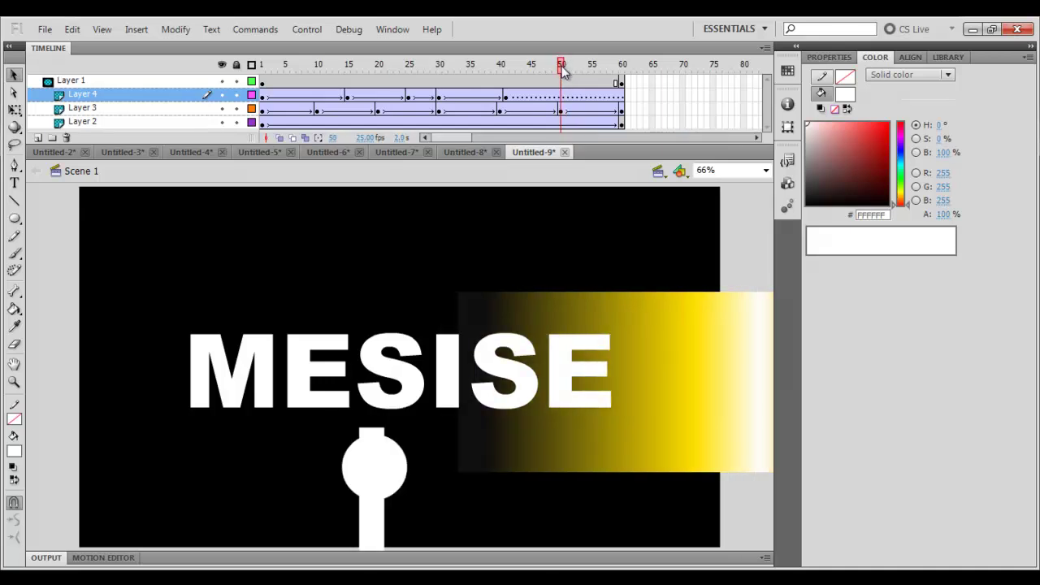
left_click_drag(204, 297, 199, 297)
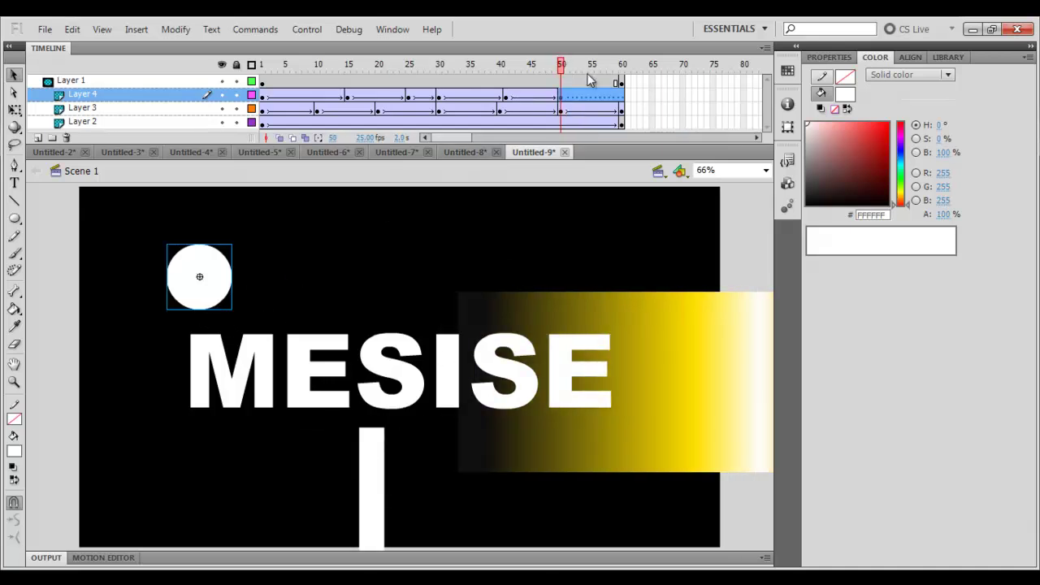
left_click_drag(588, 71, 622, 72)
left_click_drag(208, 282, 665, 364)
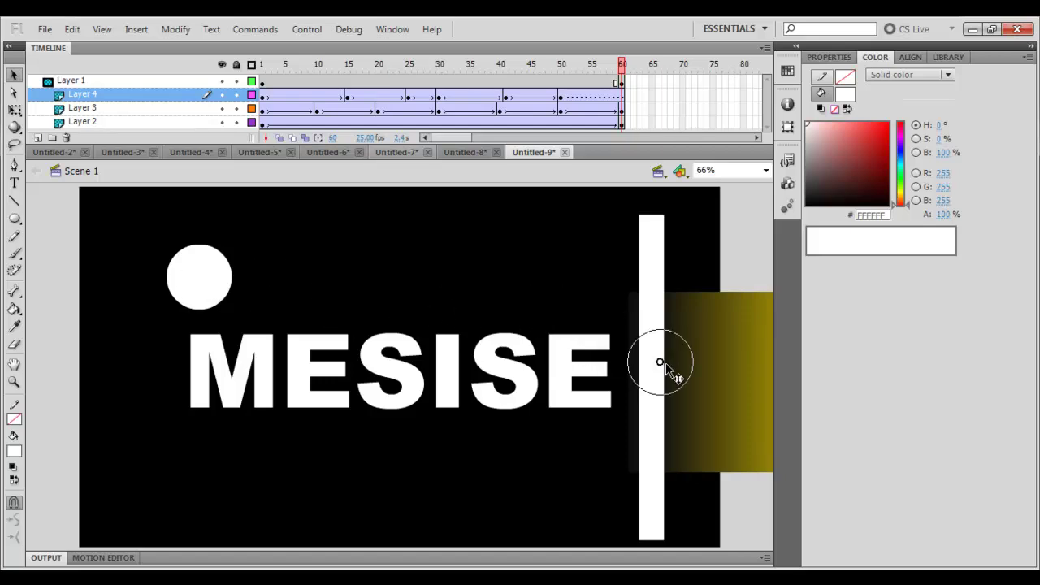
left_click_drag(705, 416, 705, 416)
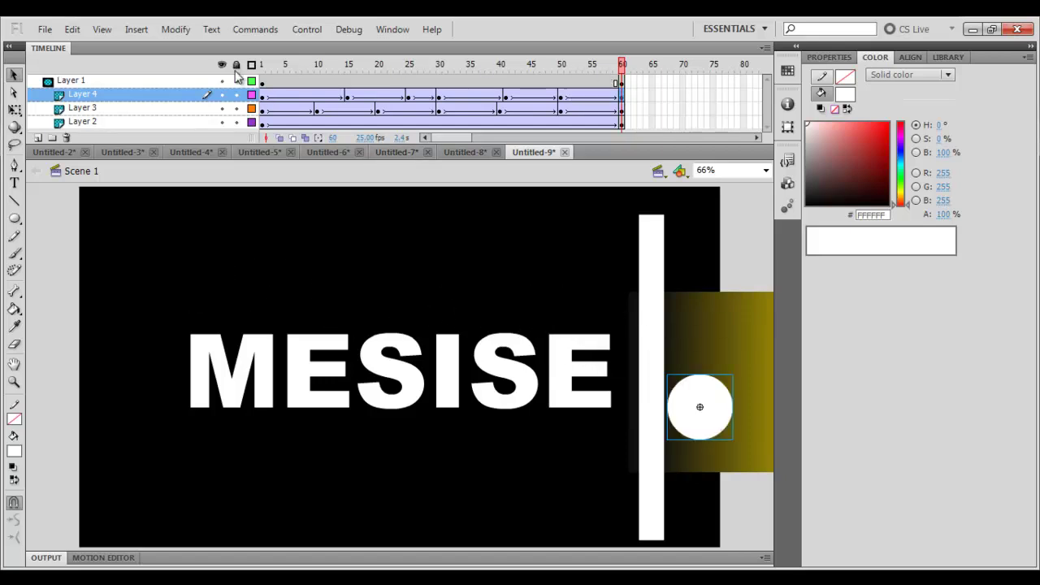
- Test the movie in the player window and scrub the timeline back to frame 31
key("ctrl+Return")
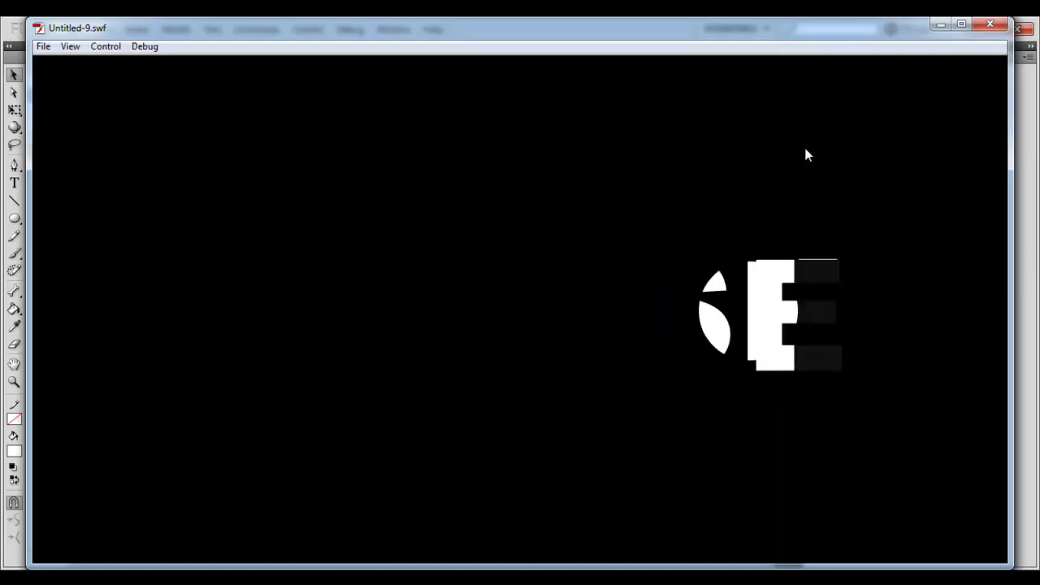
left_click(990, 25)
left_click_drag(622, 65, 445, 71)
- Toggle the visibility of the gradient band's Layer 2 and delete that layer
left_click(109, 121)
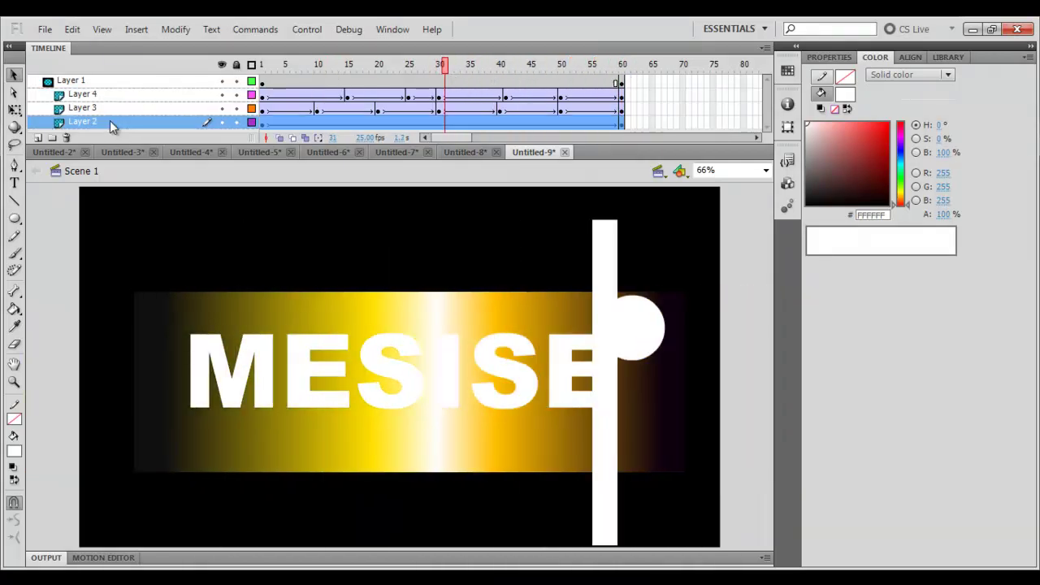
left_click(221, 121)
left_click(221, 122)
left_click(221, 122)
left_click(220, 123)
left_click(67, 138)
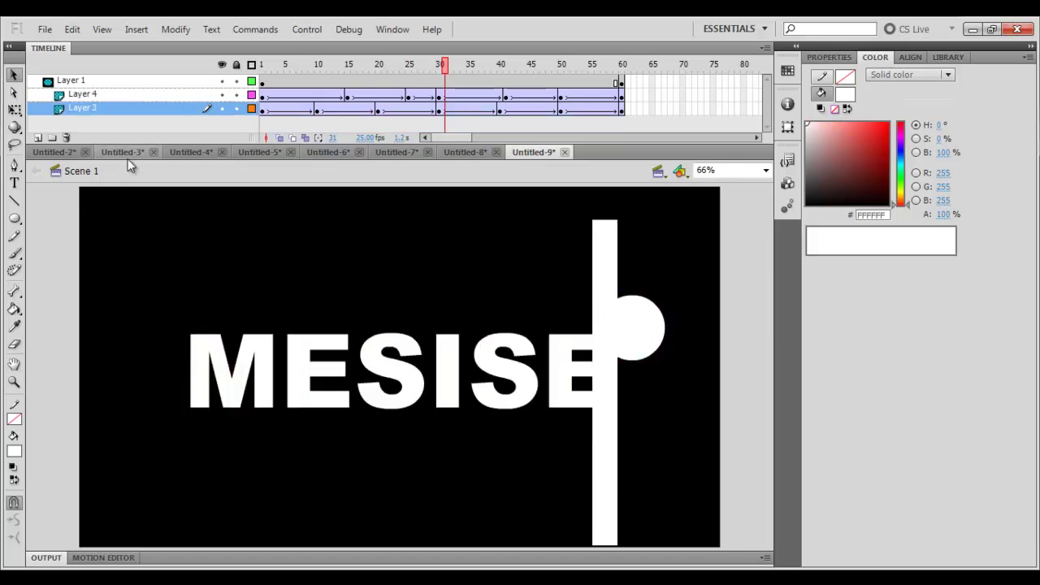
- Test the movie without the gradient band and undo the deletion of Layer 2
key("ctrl+Return")
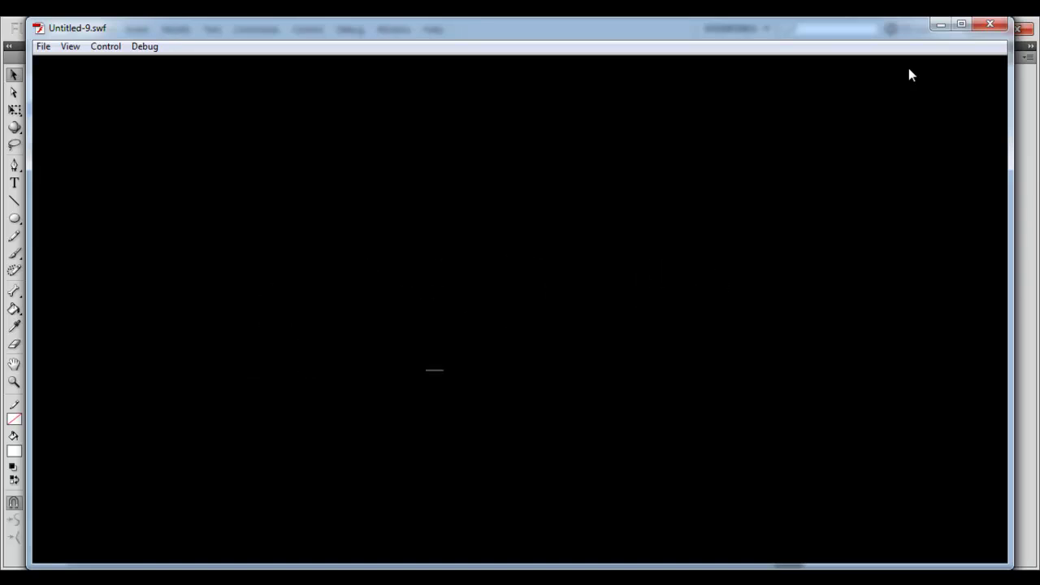
left_click(989, 24)
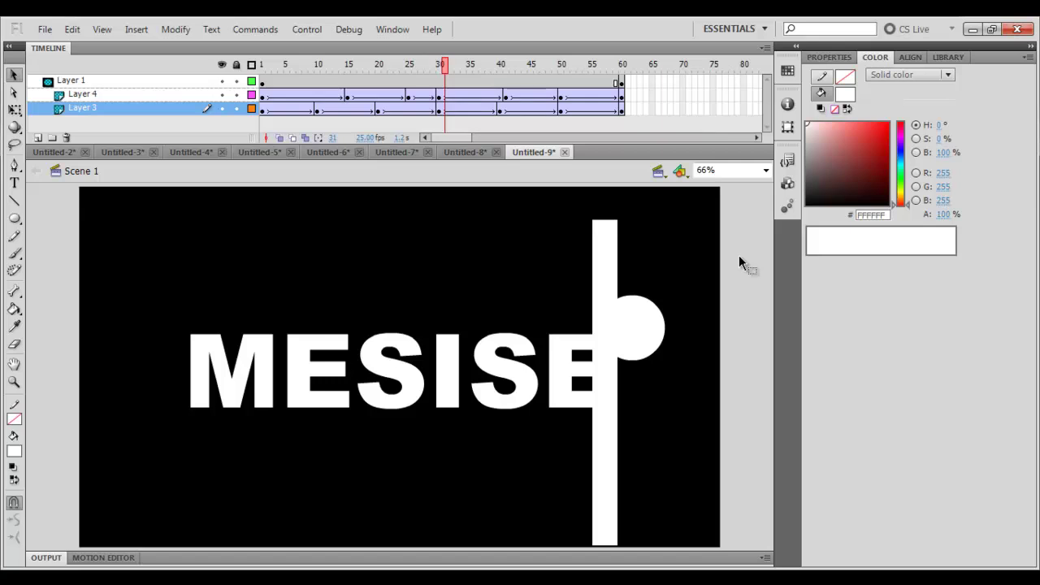
mouse_move(439, 65)
left_mouse_down()
mouse_move(262, 69)
mouse_move(541, 75)
mouse_move(592, 79)
mouse_move(624, 95)
mouse_move(444, 81)
left_mouse_up()
key("ctrl+z")
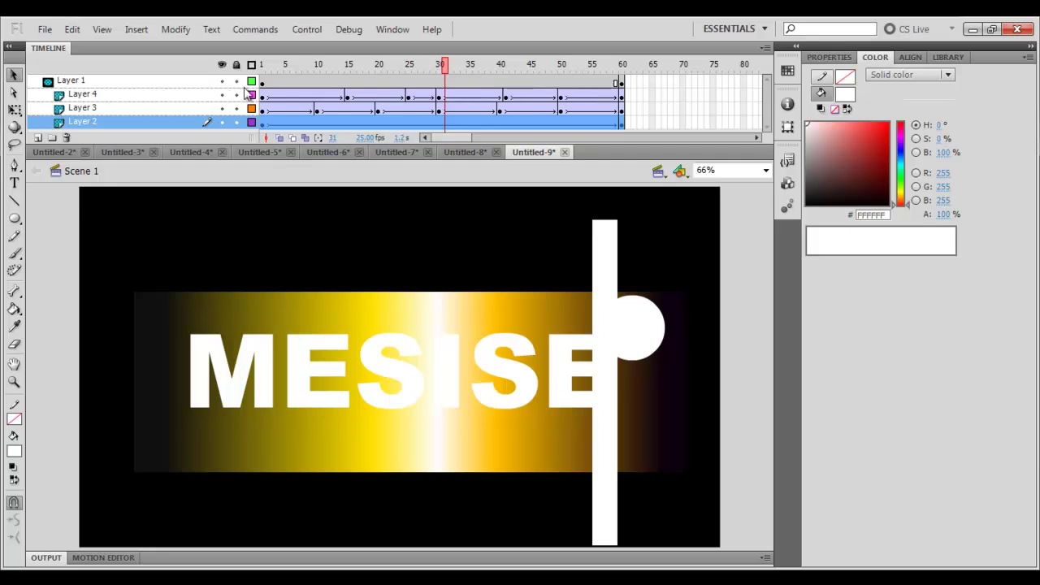
- Delete Layer 3 and Layer 4, which hold the moving white bar and circle
left_click(156, 111)
left_click(150, 94, "shift")
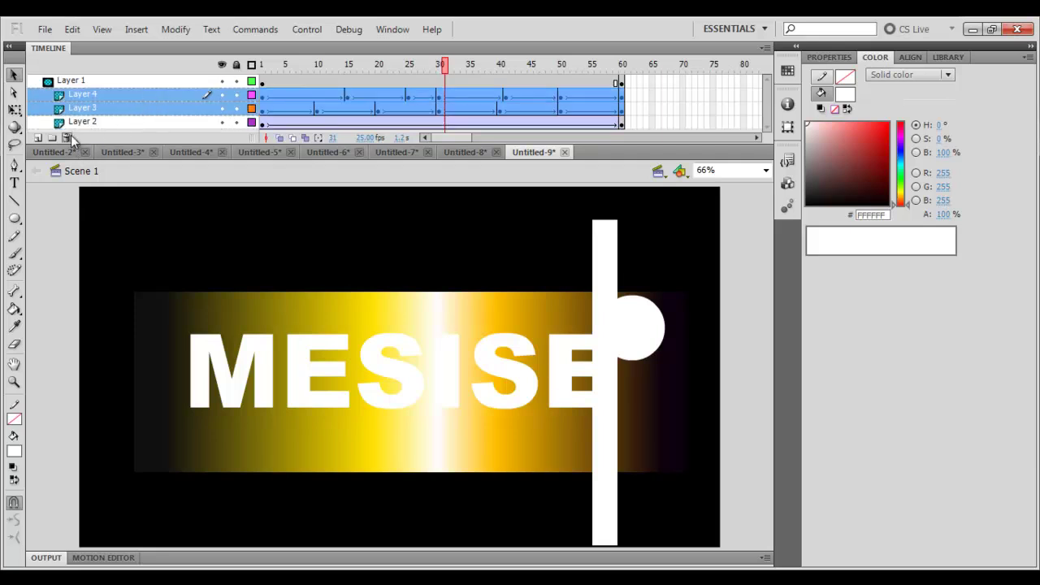
left_click(67, 137)
key("comma")
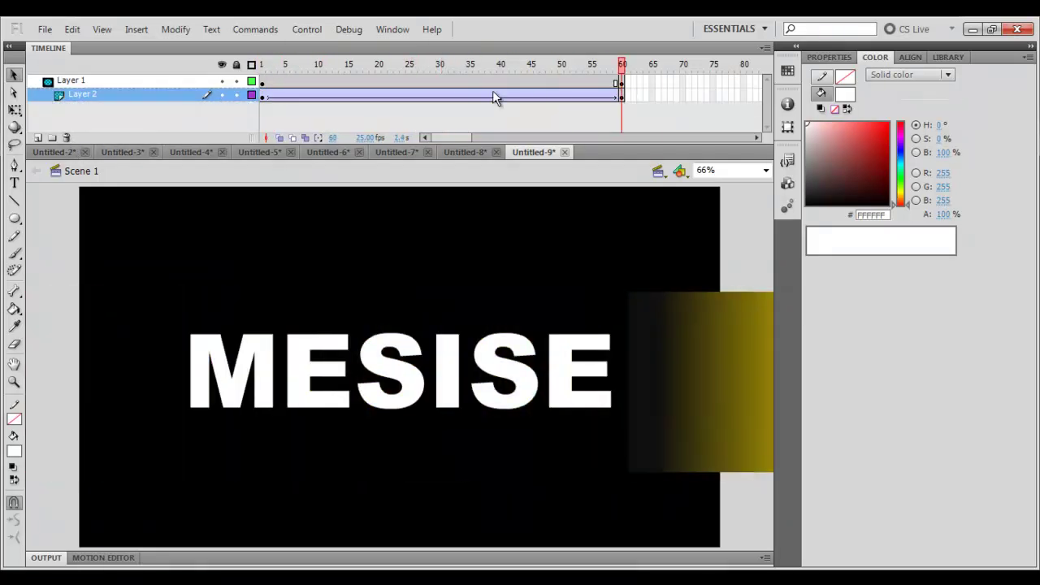
- Add a layer above Layer 2 and draw a large white circle on it, placed left of the word MESISE
left_click(38, 138)
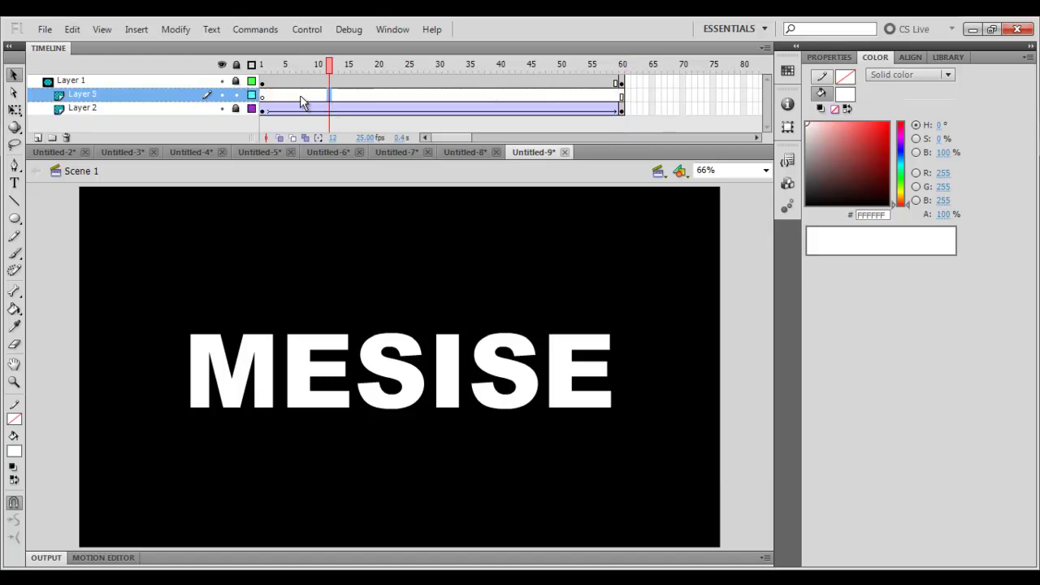
left_click(267, 95)
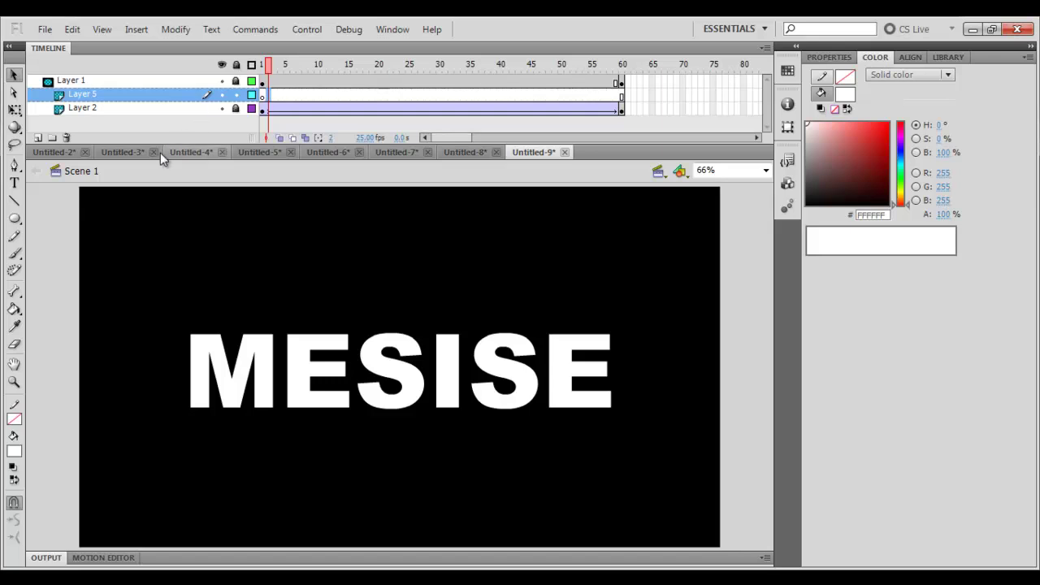
left_click(14, 218)
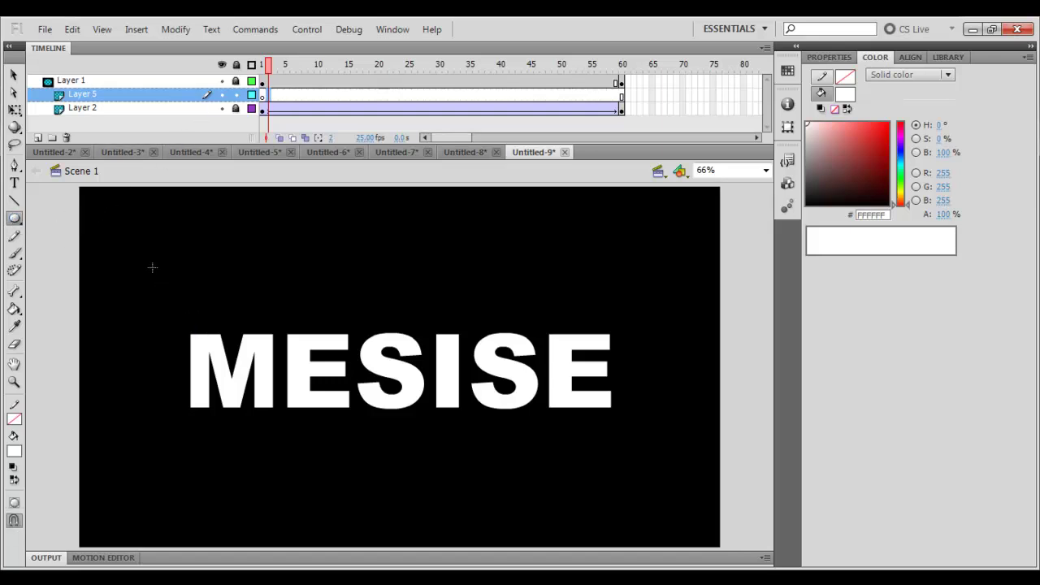
left_click_drag(93, 263, 334, 443)
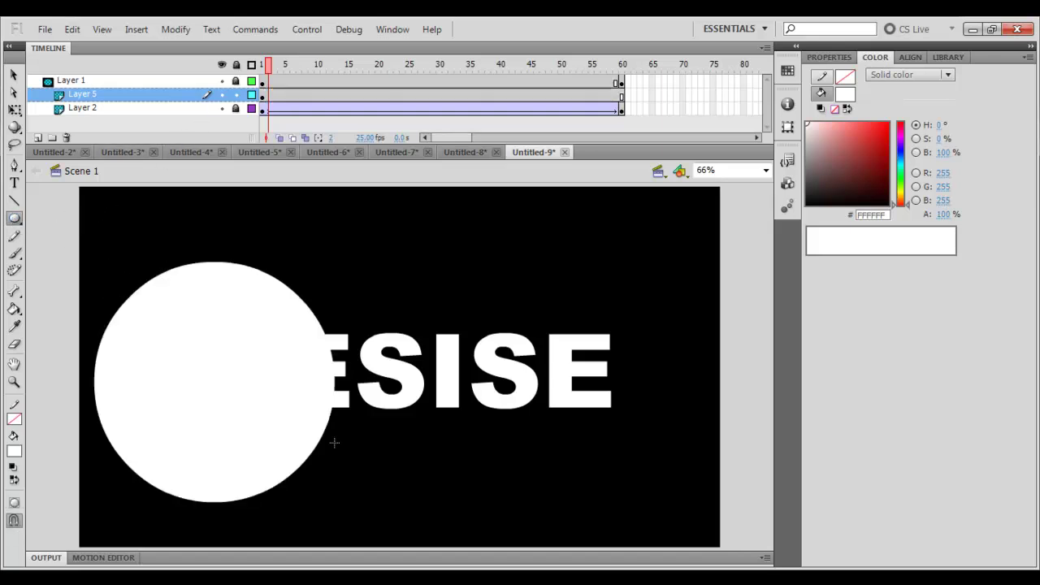
key("v")
left_click_drag(313, 360, 133, 384)
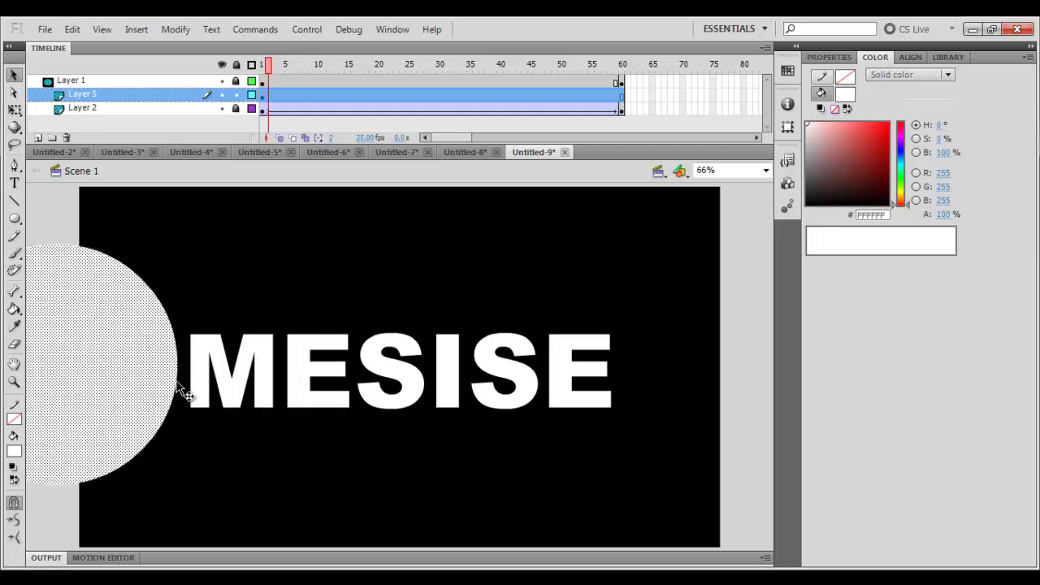
- Convert the large white circle to a movie clip symbol with centre registration
key("F8")
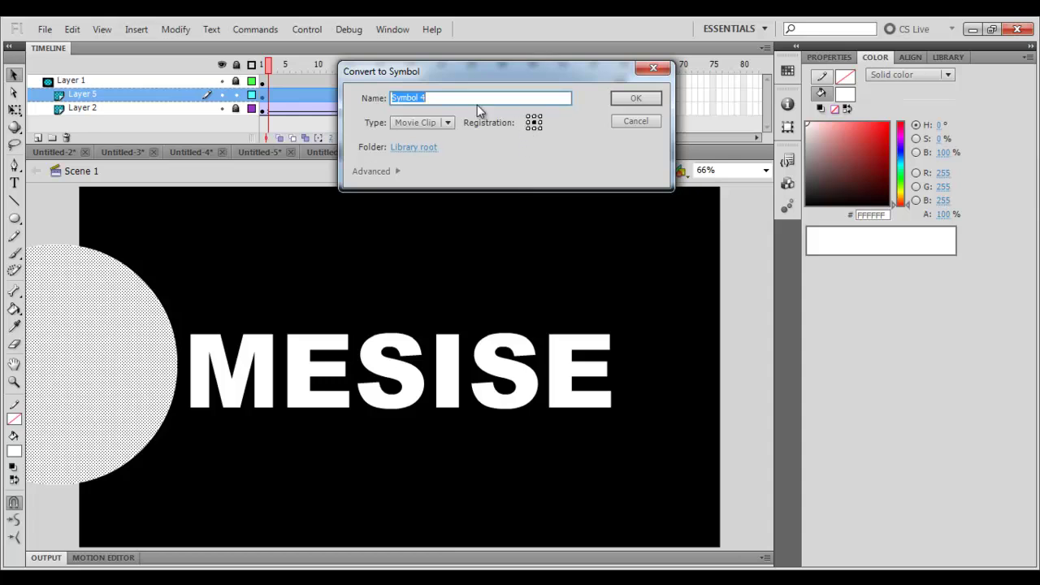
left_click(624, 98)
right_click(92, 311)
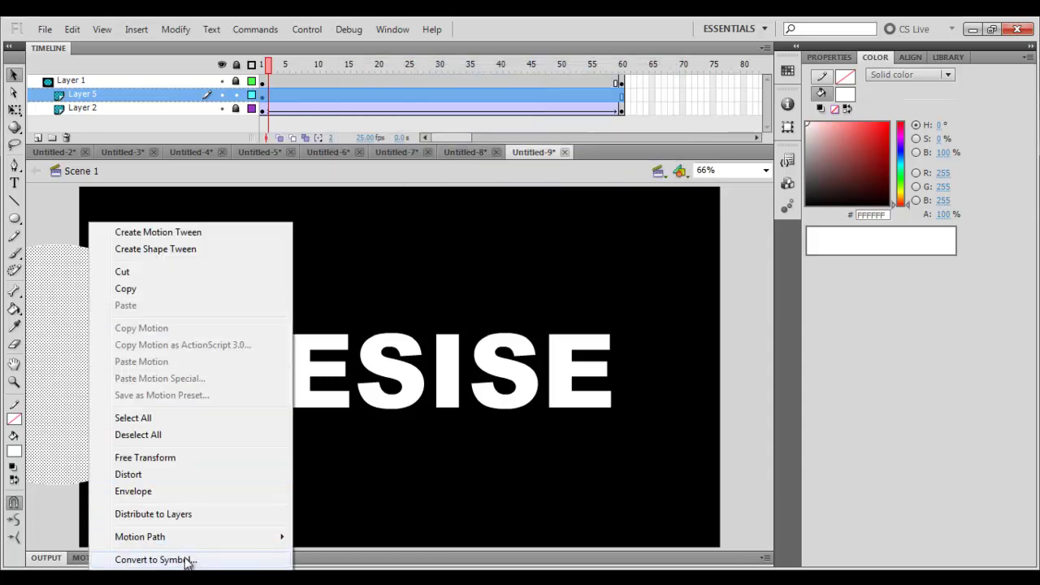
left_click(190, 559)
left_click(624, 99)
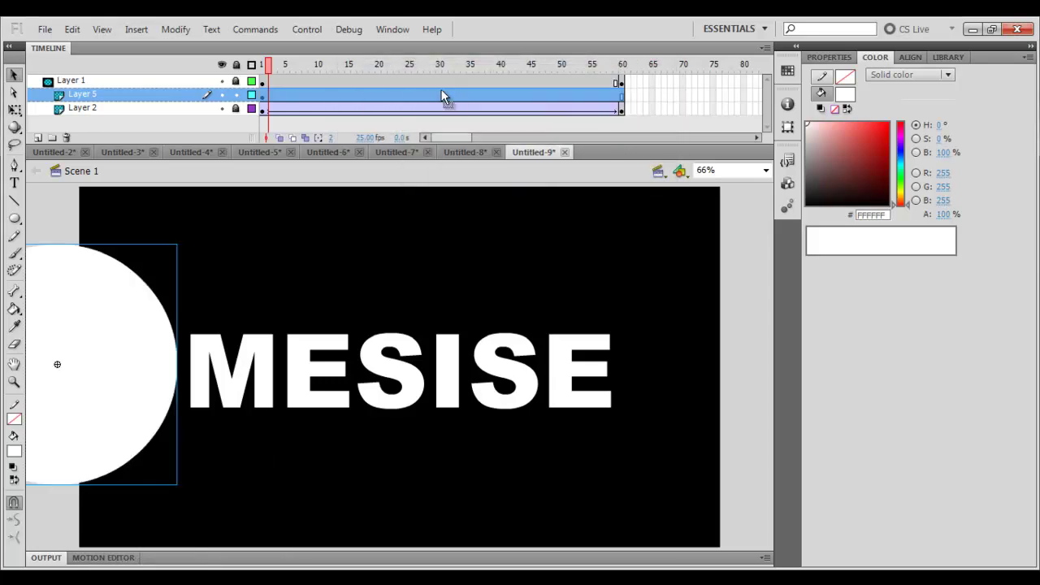
- Insert a keyframe at frame 30 of Layer 5 and move the white circle there past the right end of the word MESISE
left_click(404, 83)
left_click(439, 95)
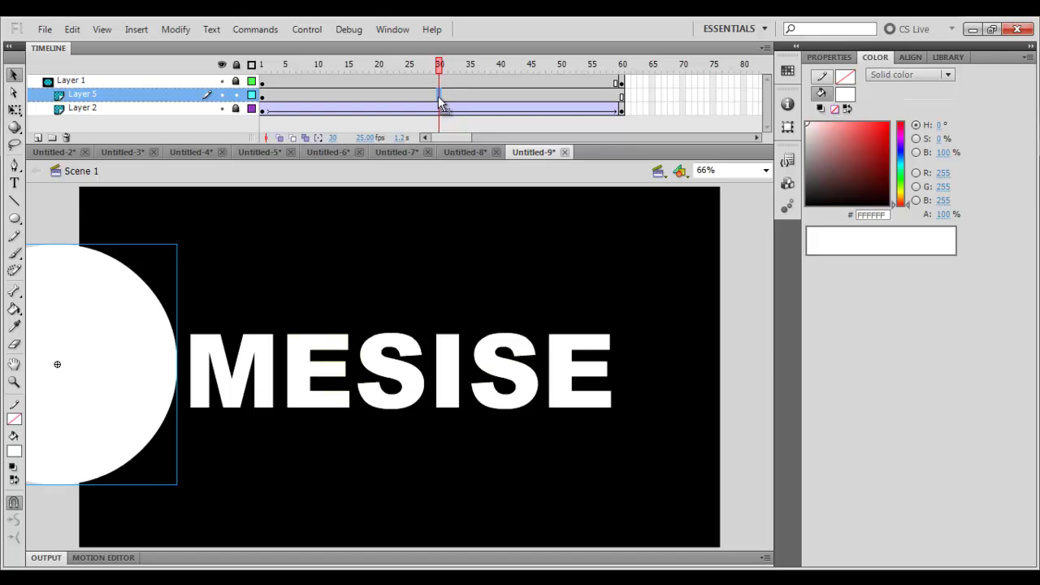
right_click(439, 96)
left_click(510, 209)
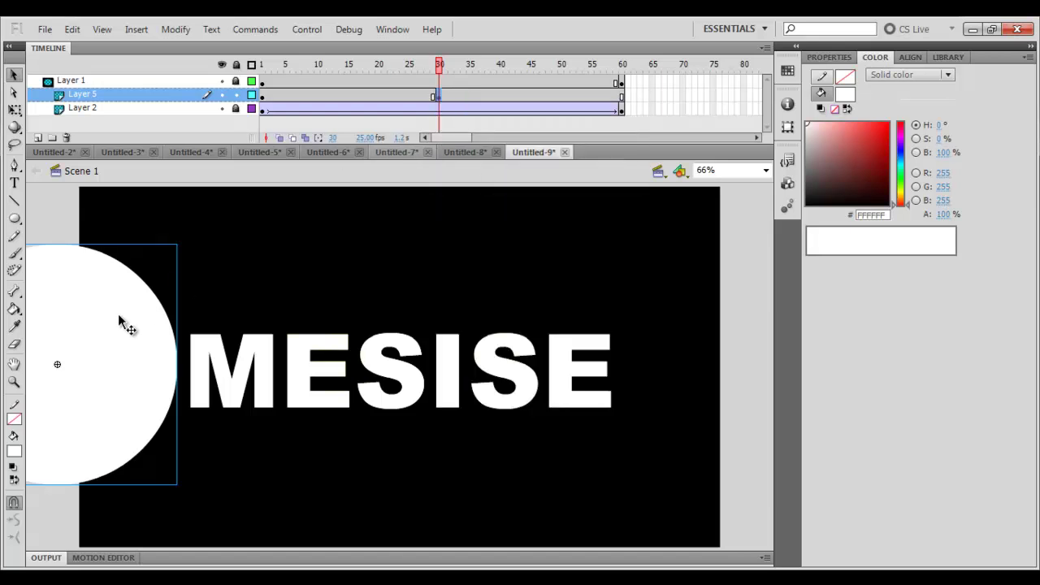
left_click_drag(119, 317, 671, 329)
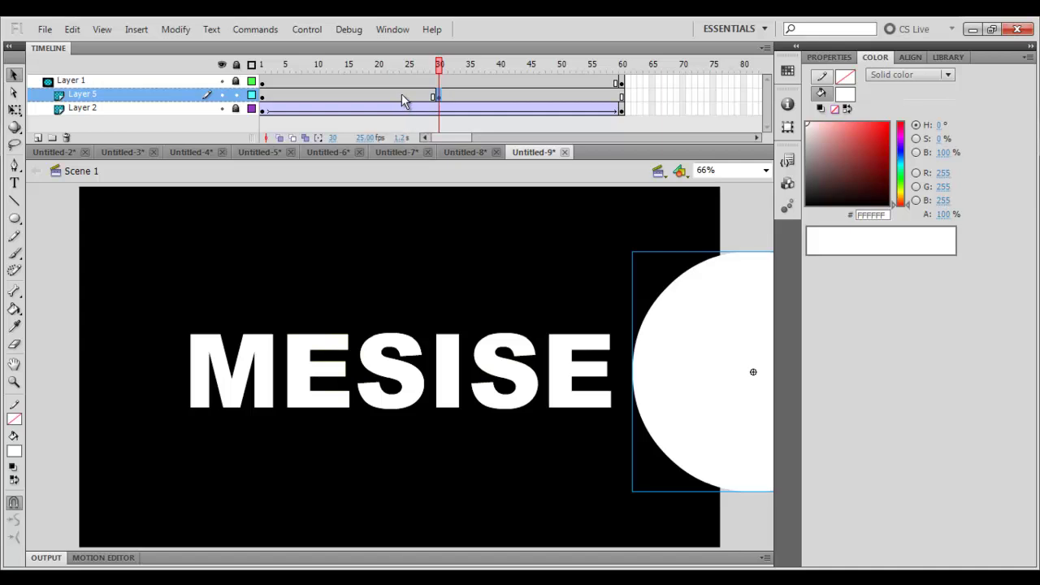
- Create a classic tween between frames 1 and 30 of Layer 5 and lock the layer
right_click(401, 95)
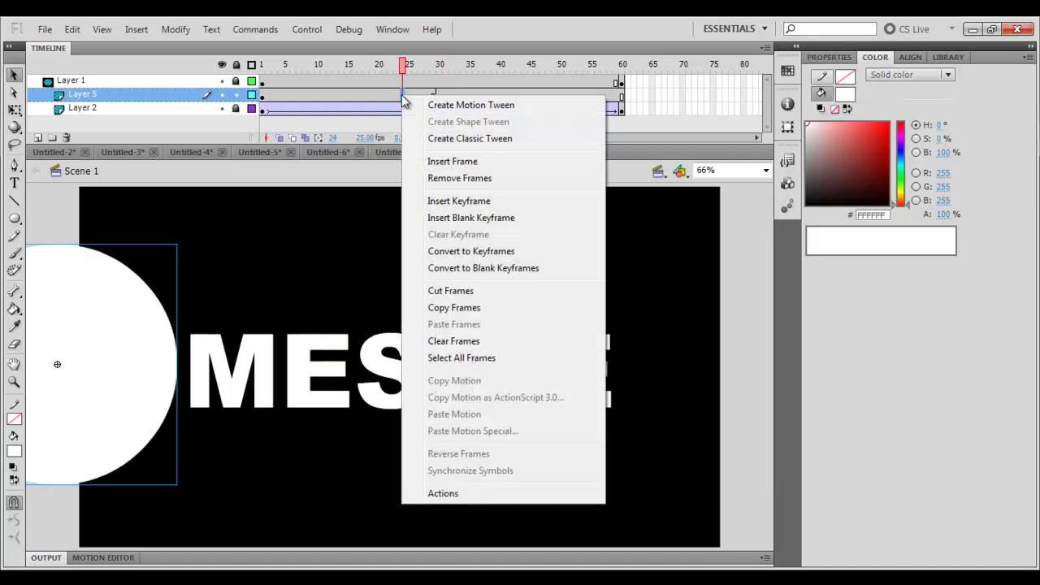
left_click(443, 138)
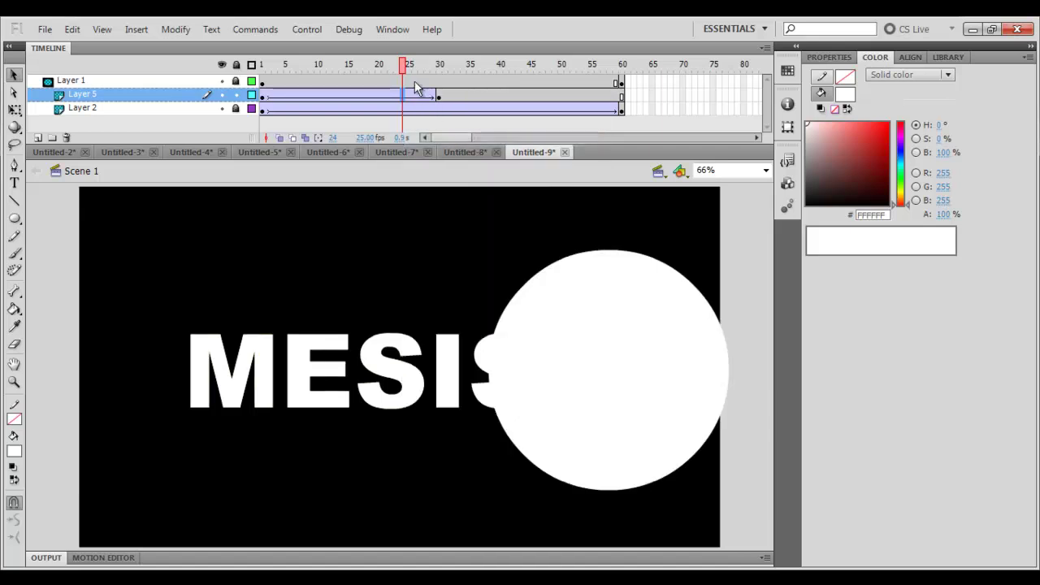
left_click(237, 95)
- Play the timeline from frame 1, test the movie, and close the test window
left_click(261, 64)
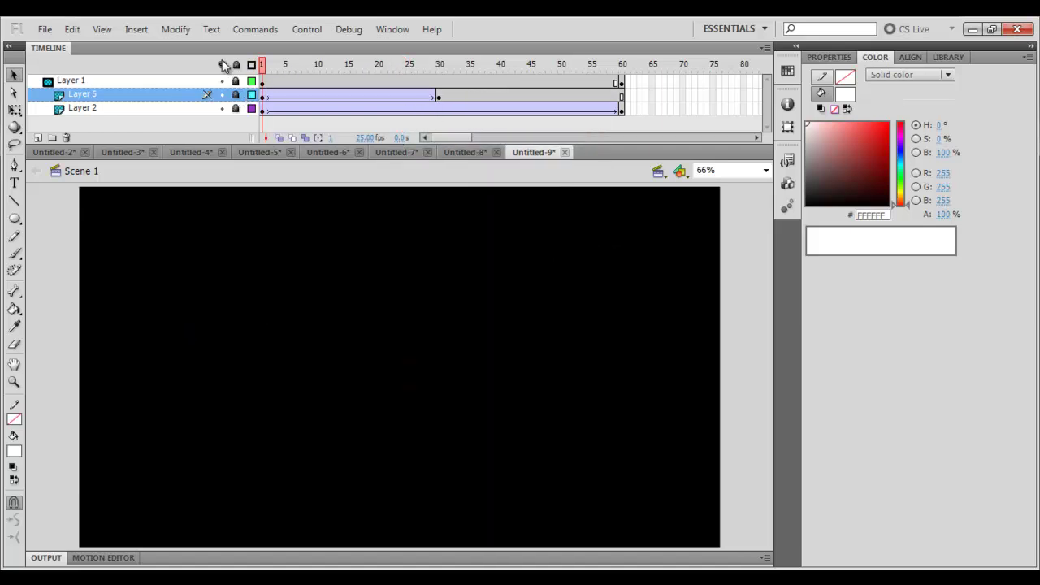
key("Return")
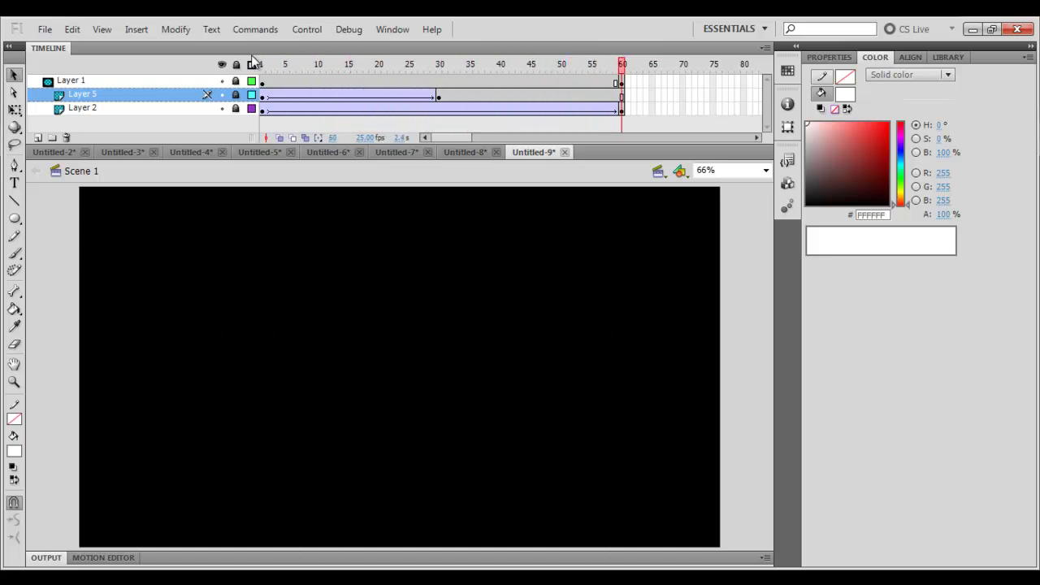
key("ctrl+Return")
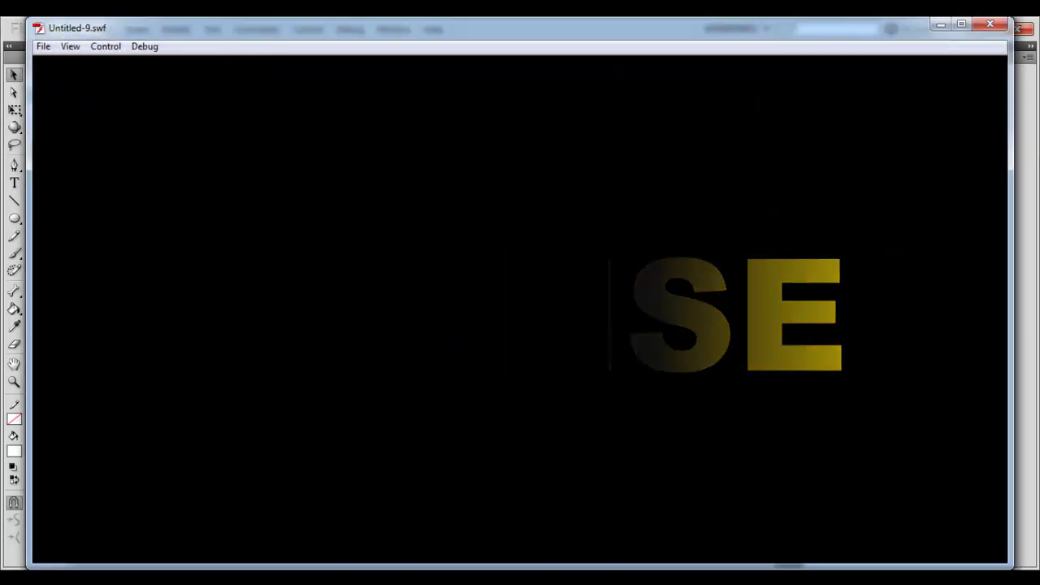
left_click(990, 23)
- Create a new ActionScript 2.0 document
left_click(45, 29)
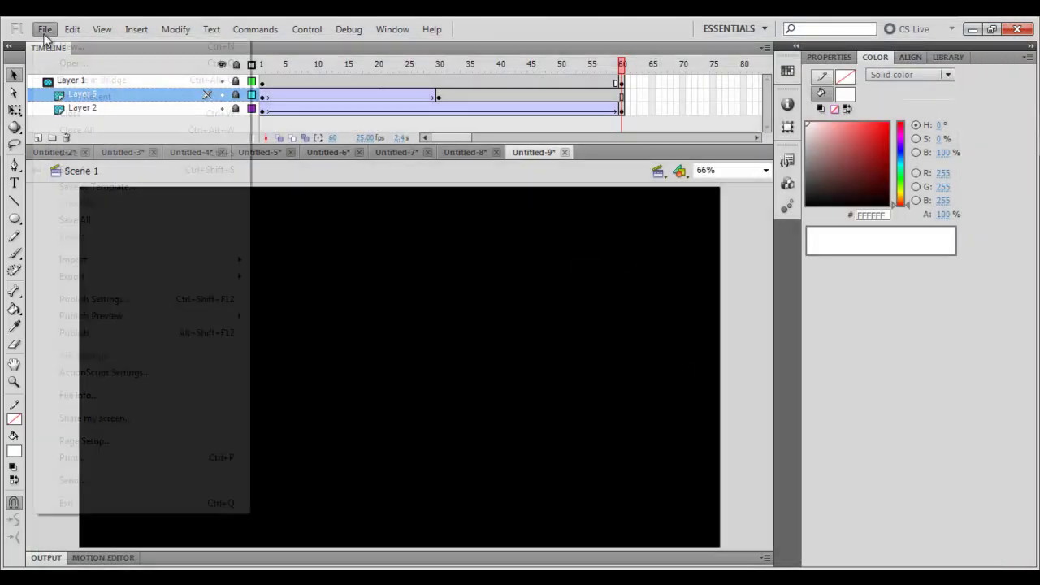
left_click(50, 44)
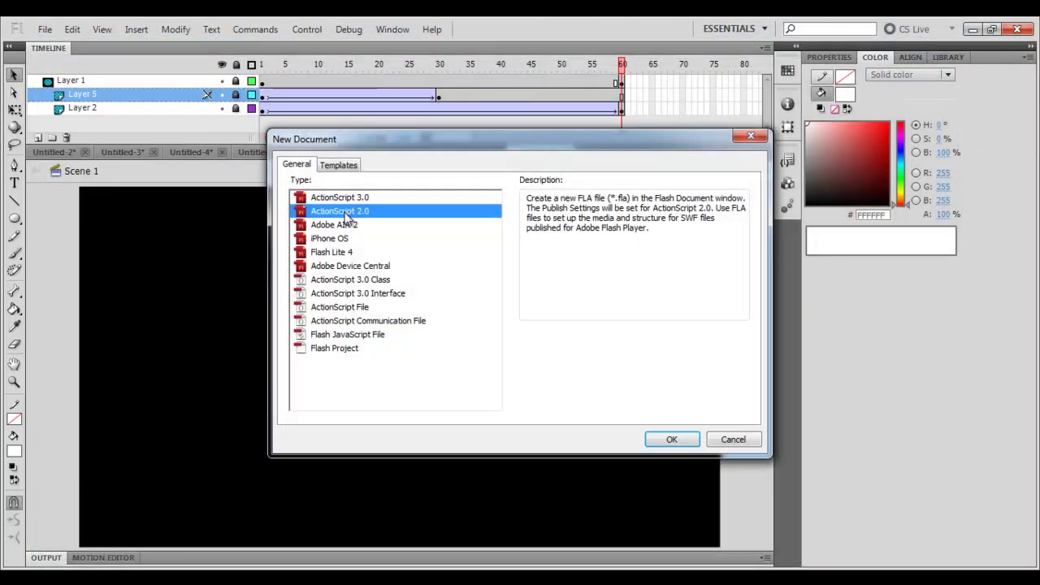
left_click(671, 443)
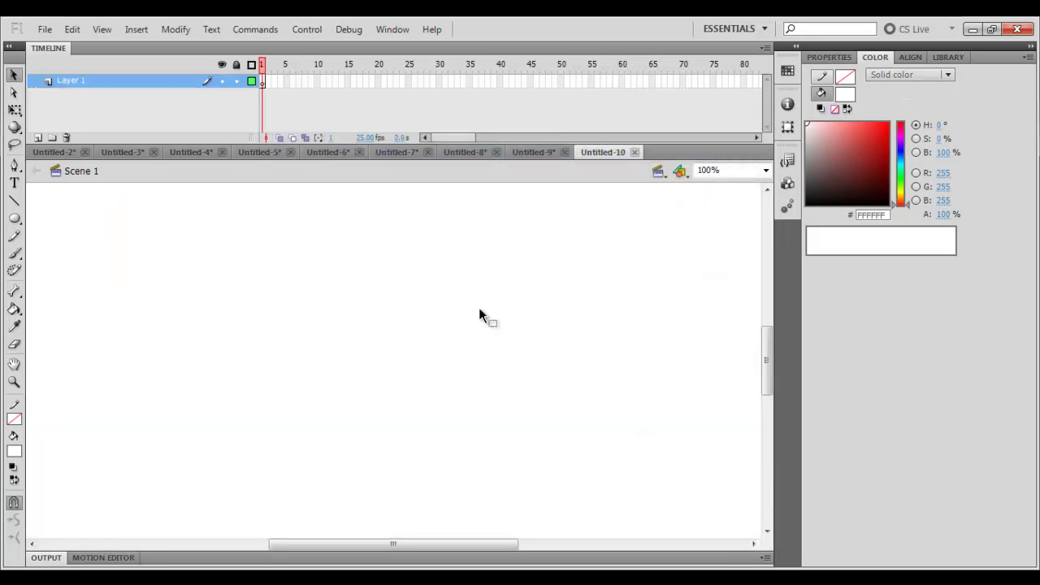
- Add the text "Fillthe Tank" to the stage with the Text tool, undoing and redoing its entry once
left_click(14, 183)
left_click(204, 219)
type("F")
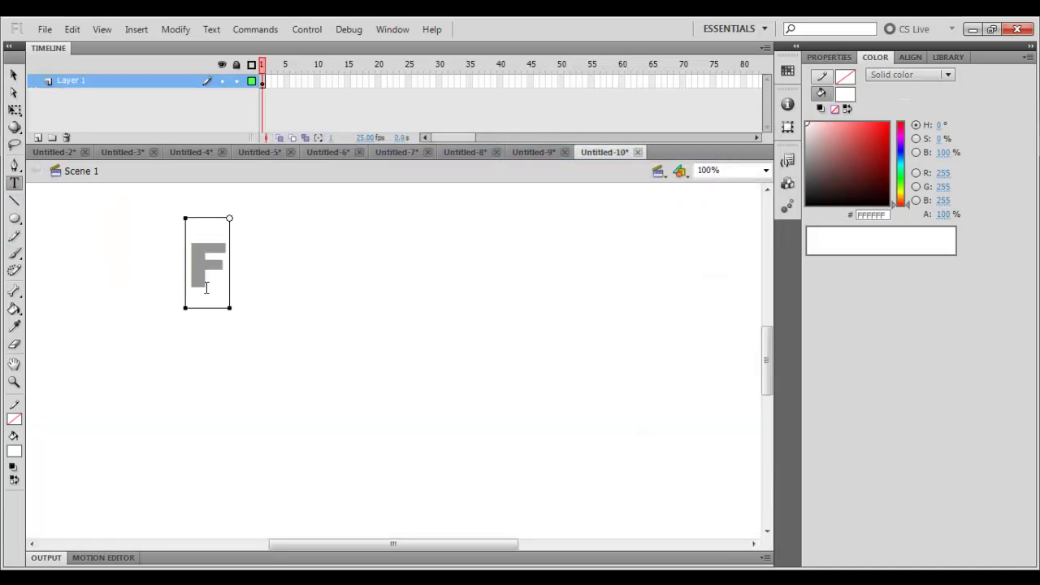
type("illt")
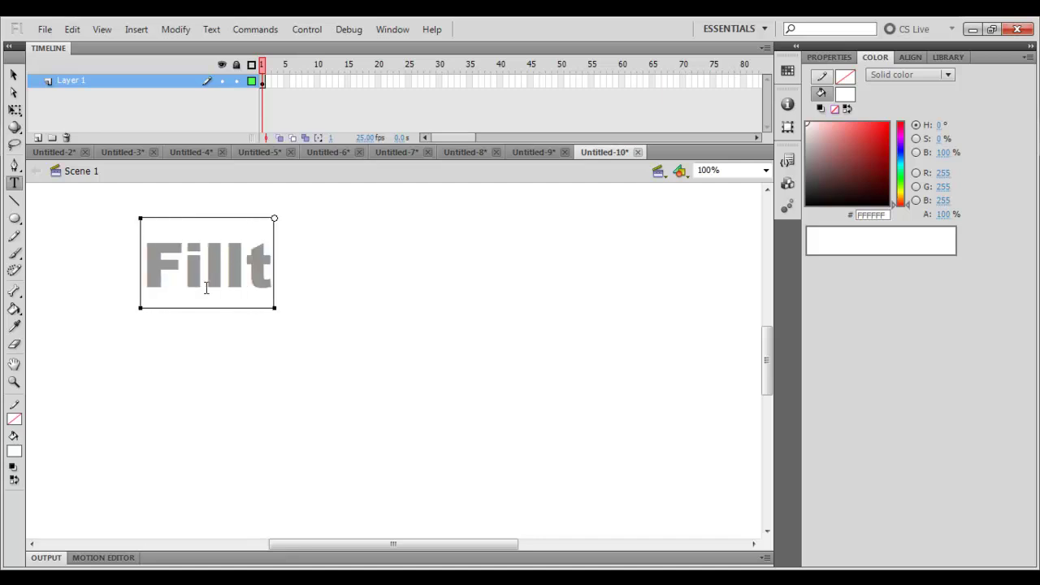
type("he Tank")
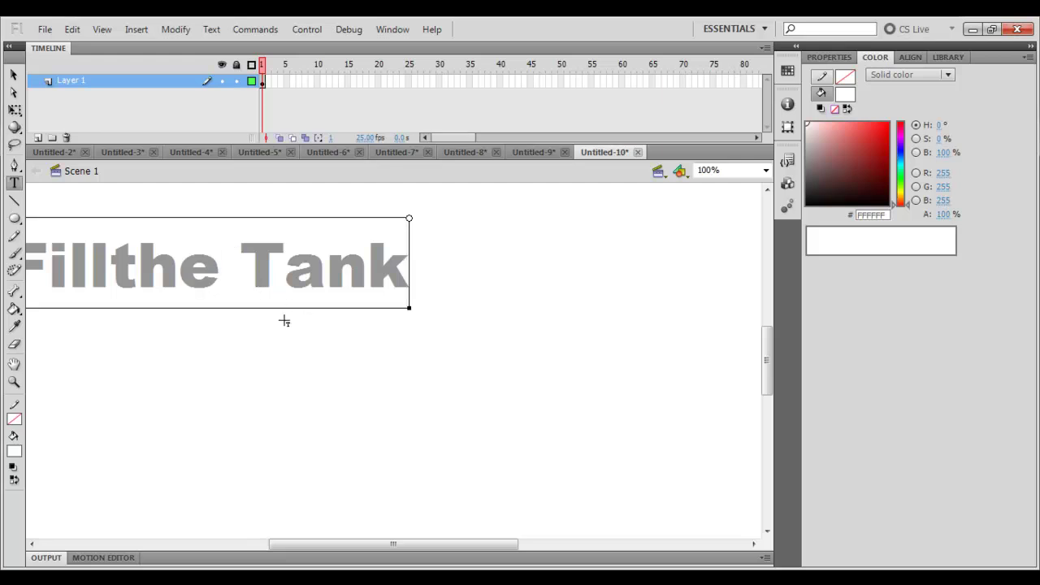
key("ctrl+z")
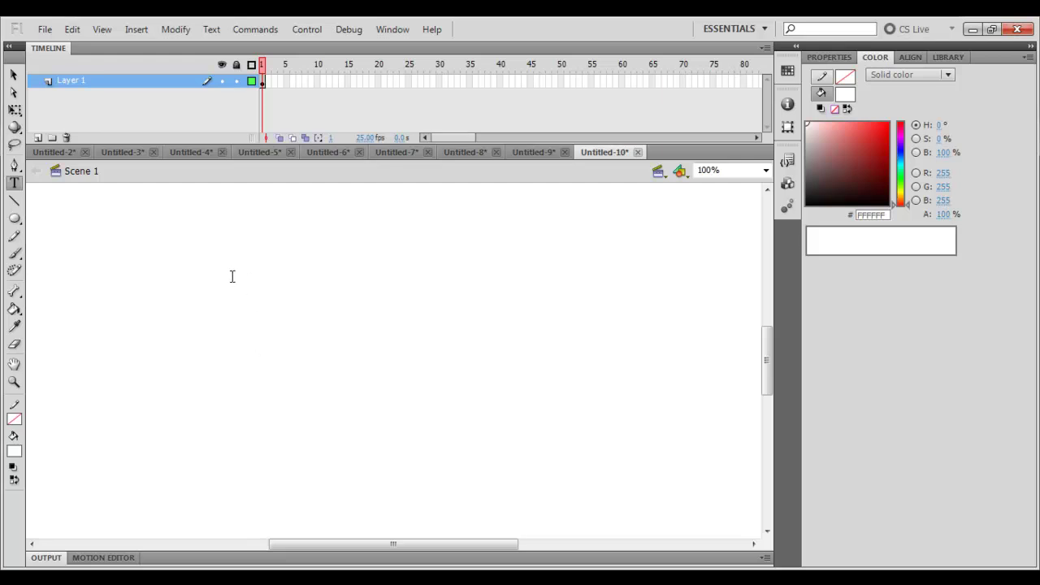
key("ctrl+y")
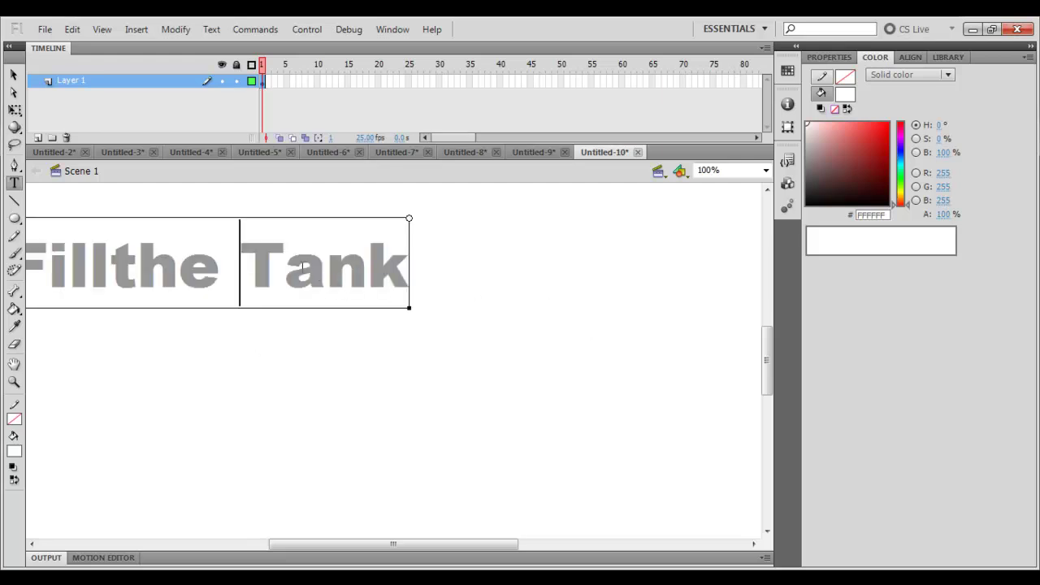
- Move the text block toward the middle of the stage with the Free Transform tool
left_click(15, 110)
left_click(138, 236)
left_click_drag(136, 268, 337, 356)
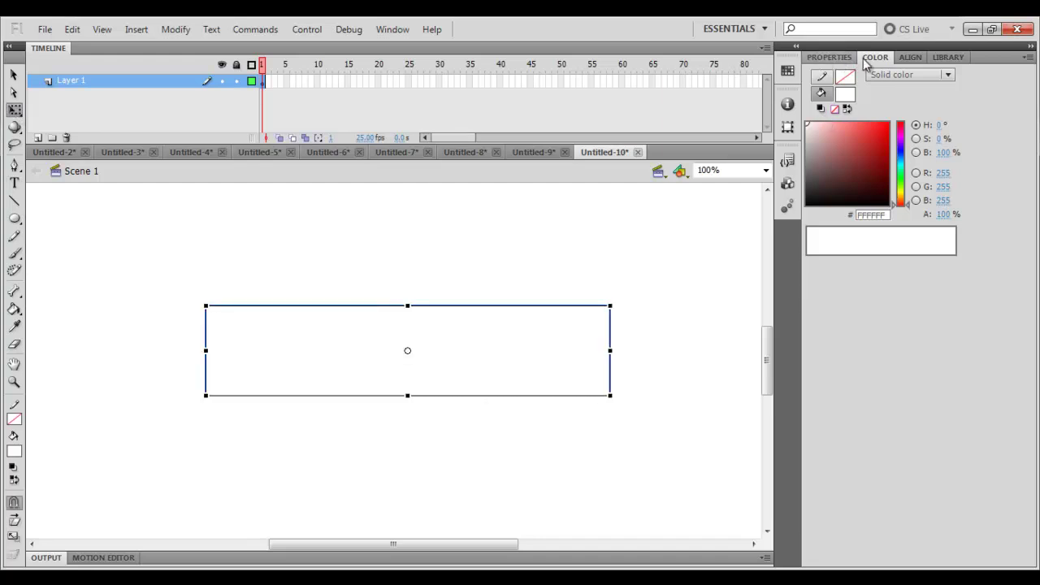
- Check the text's colour in its properties, deselect it, and set the stage colour to black
left_click(829, 57)
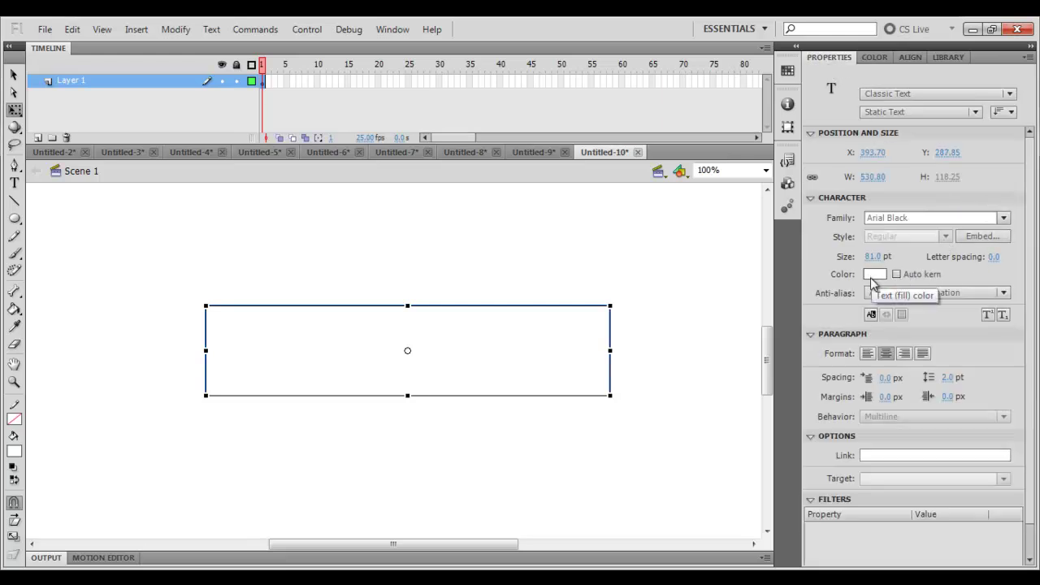
left_click(719, 263)
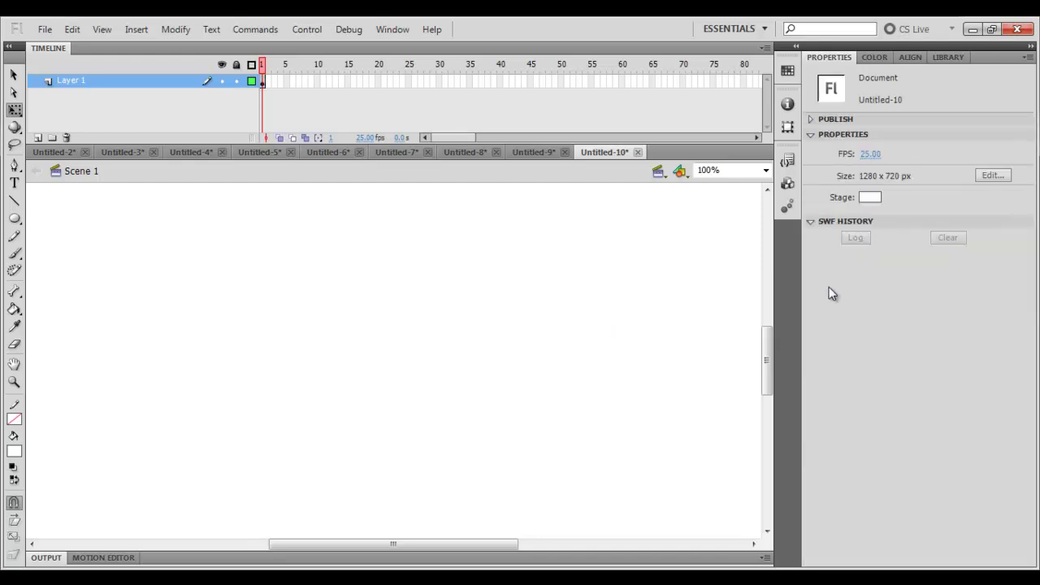
left_click(868, 198)
left_click(807, 221)
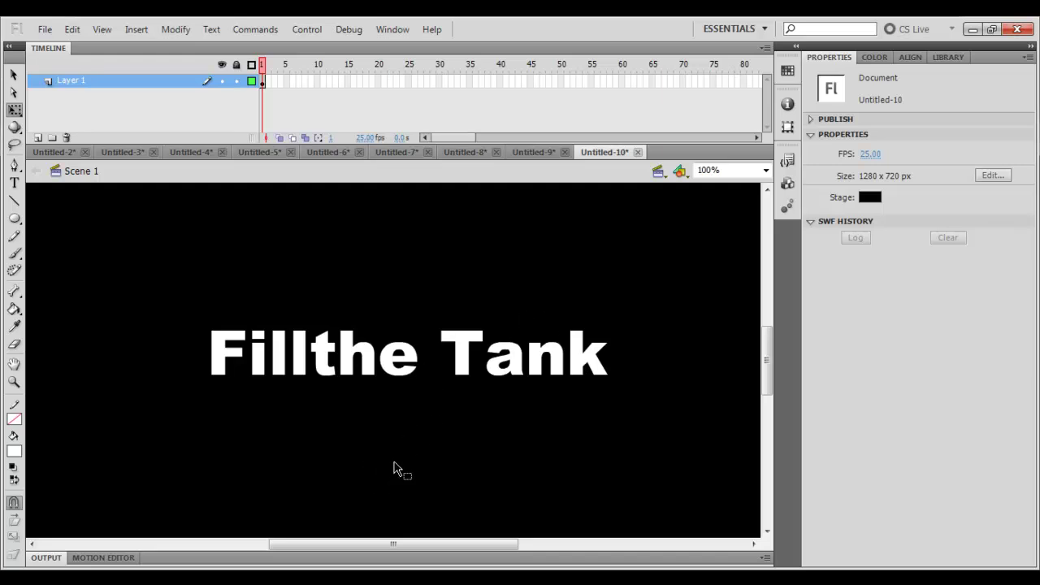
- Centre the "Fillthe Tank" text horizontally and vertically on the stage
left_click(911, 59)
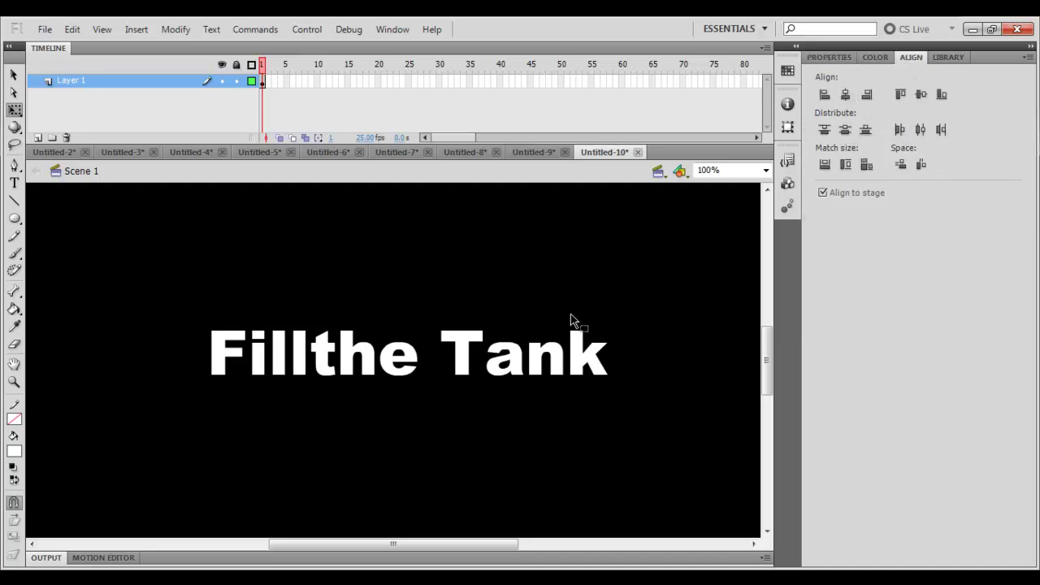
left_click(555, 368)
left_click(845, 95)
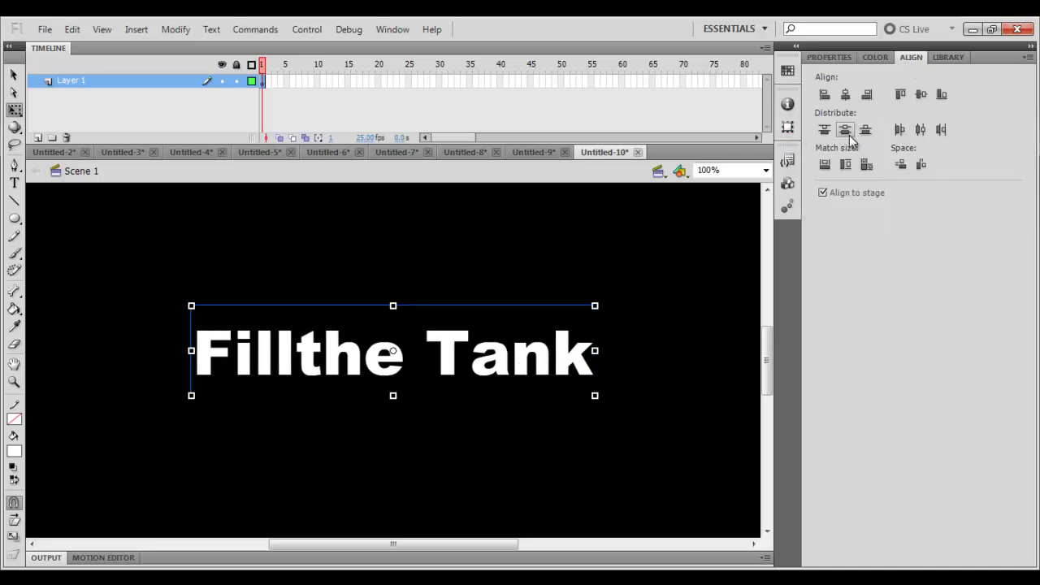
left_click(844, 131)
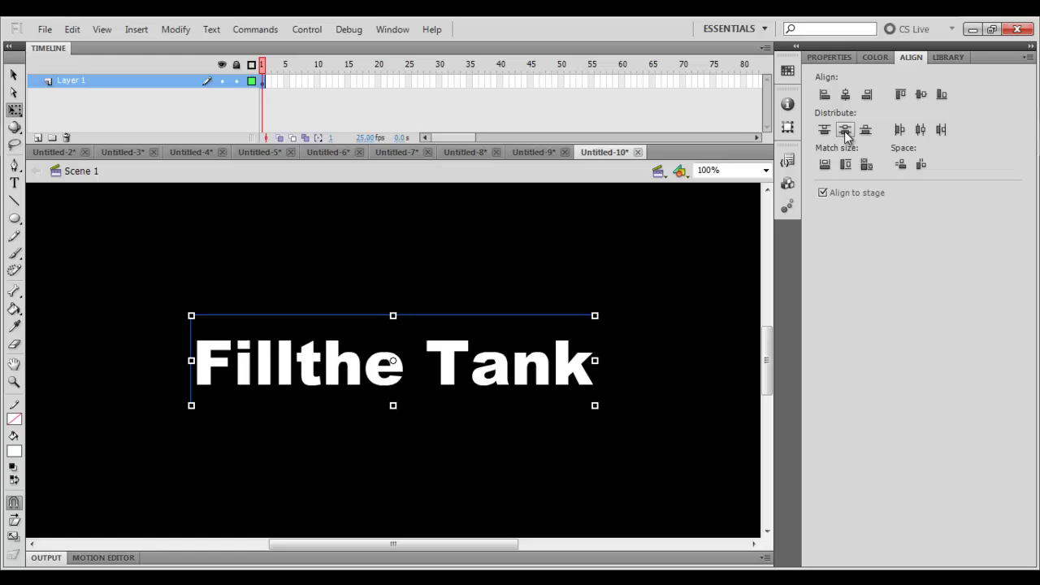
left_click(673, 431)
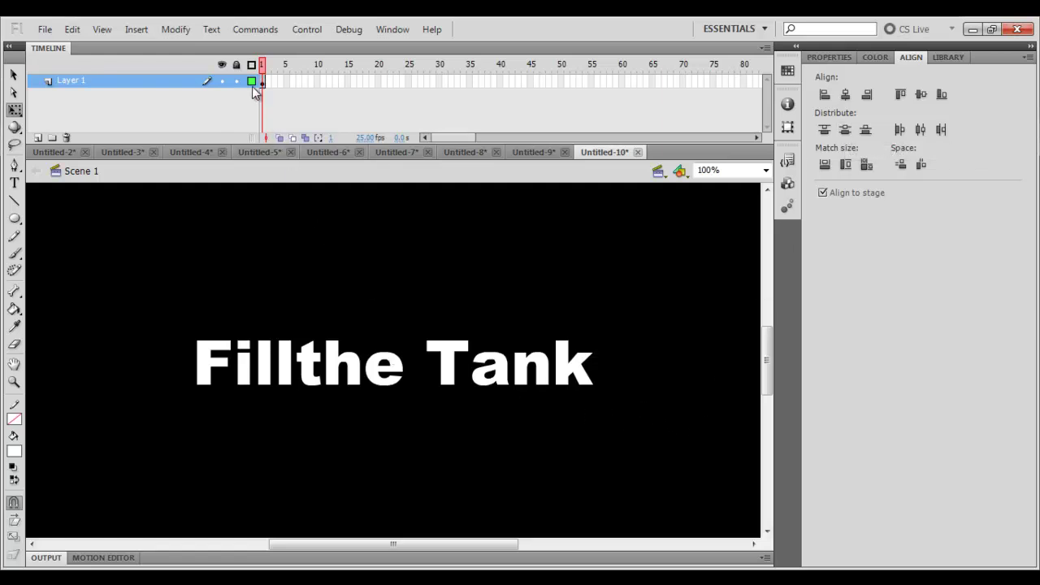
- Add a layer above the locked Layer 1 and draw a white rectangle on it that covers the whole text
left_click(38, 137)
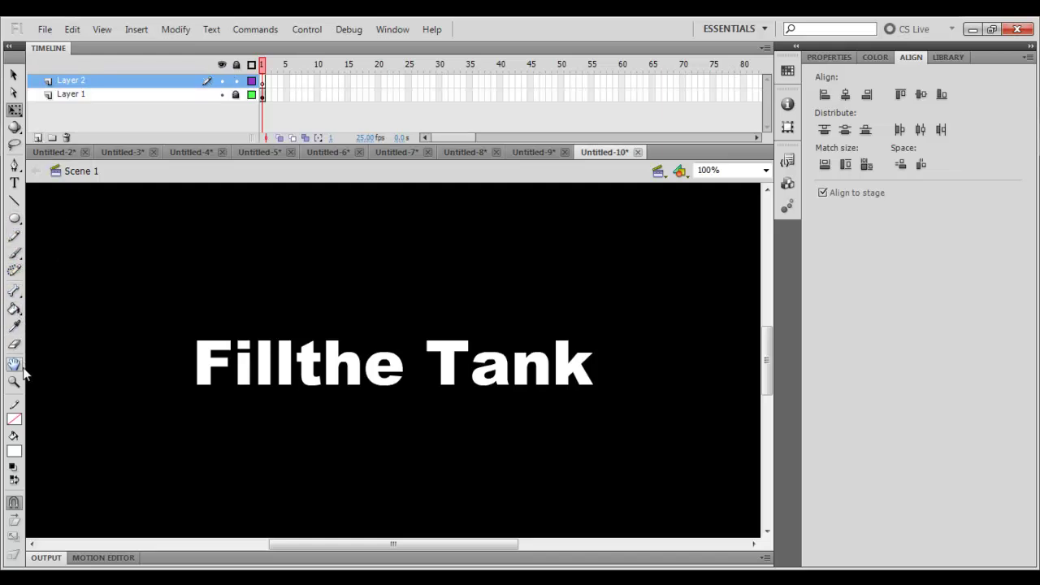
left_click(14, 219)
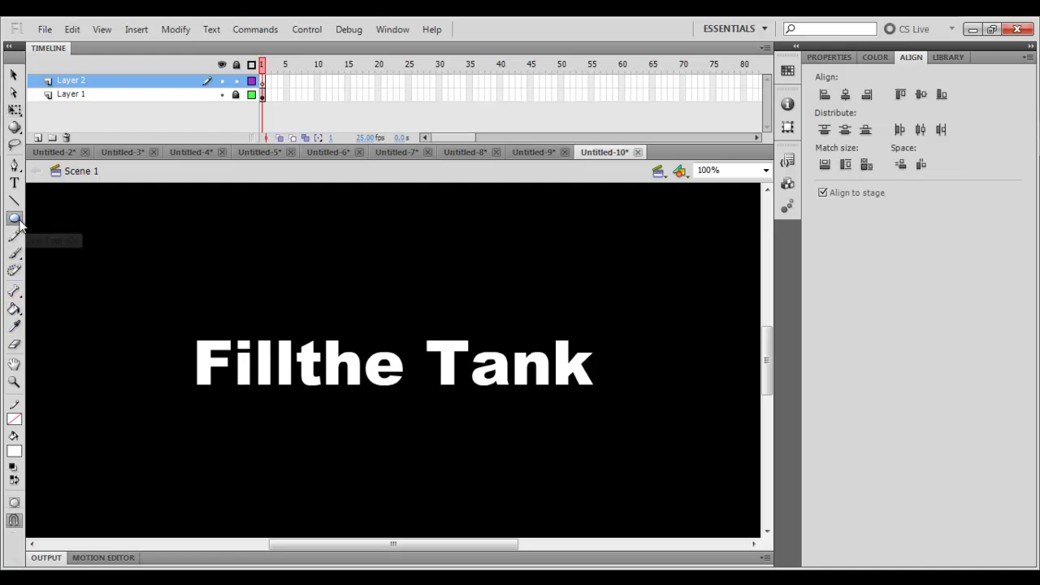
left_click(70, 219)
left_click_drag(150, 300, 675, 436)
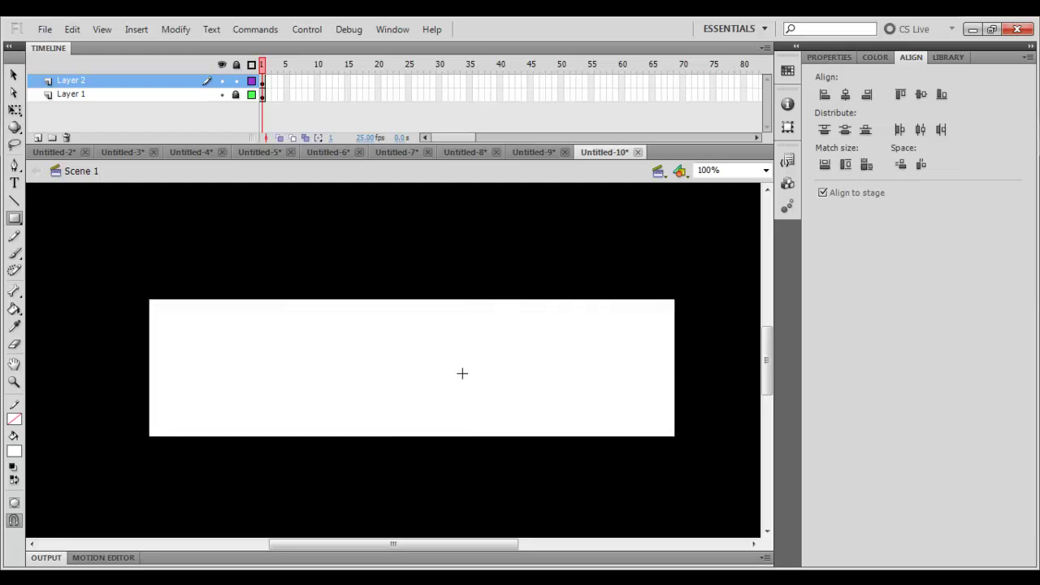
- Select the rectangle covering the text and set its fill type to Radial gradient
right_click(375, 382)
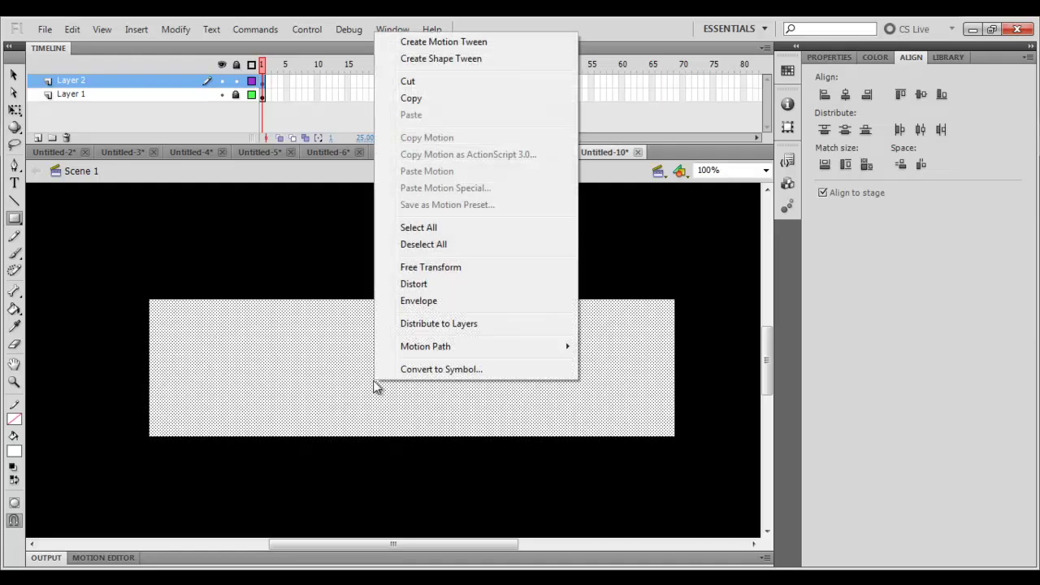
left_click(500, 456)
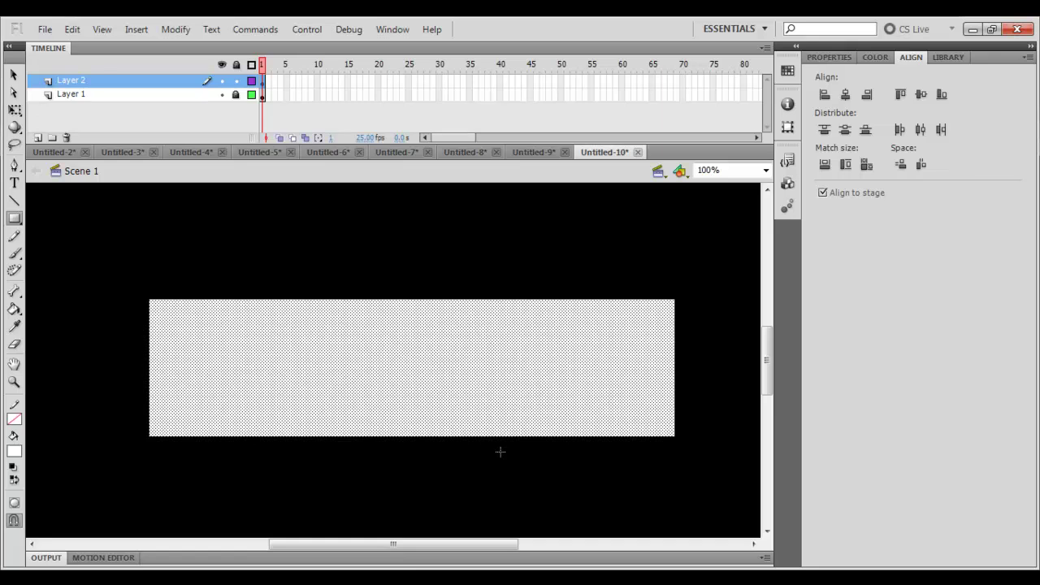
key("v")
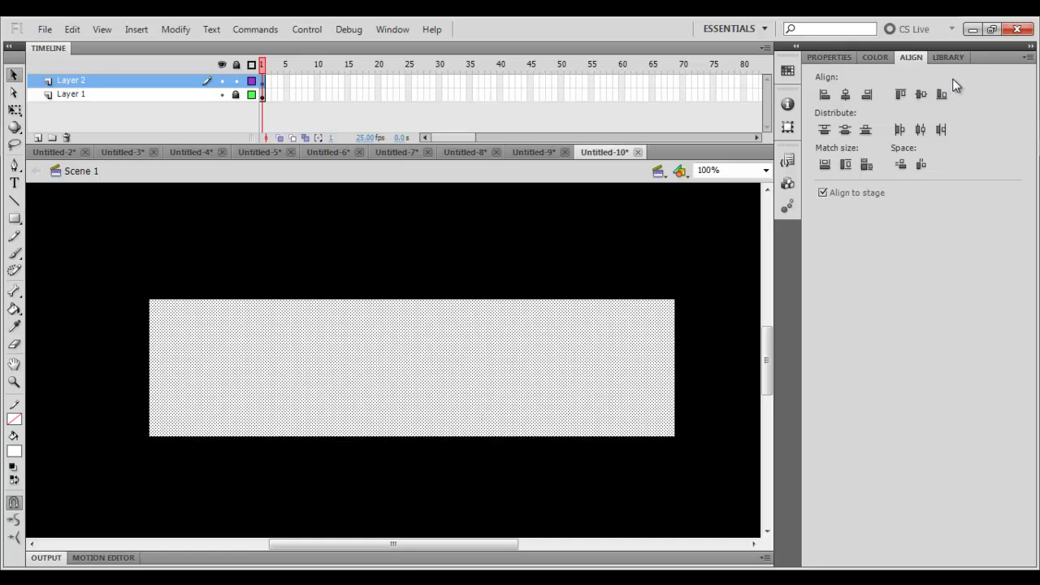
left_click(866, 61)
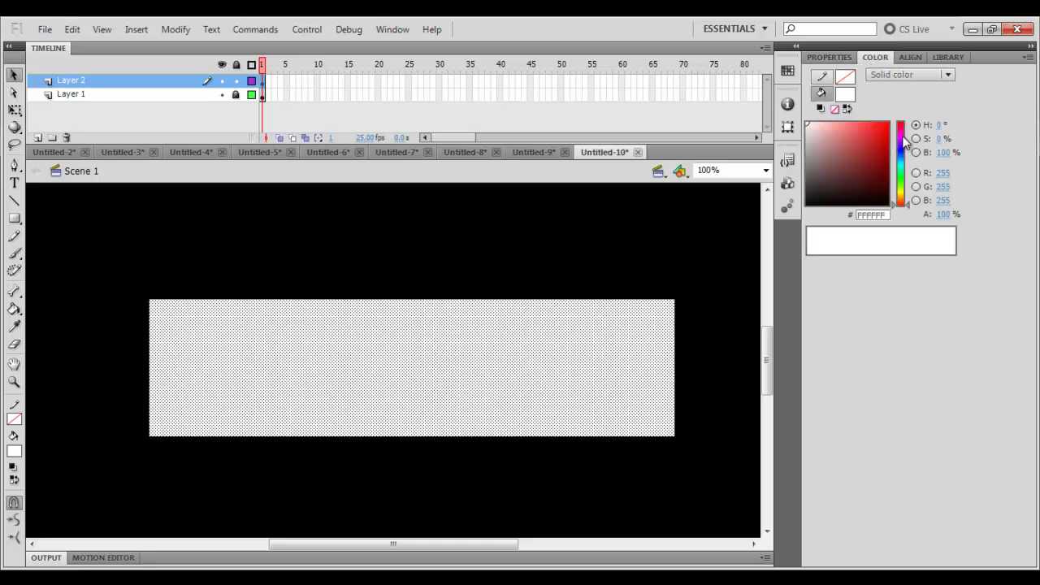
left_click(948, 74)
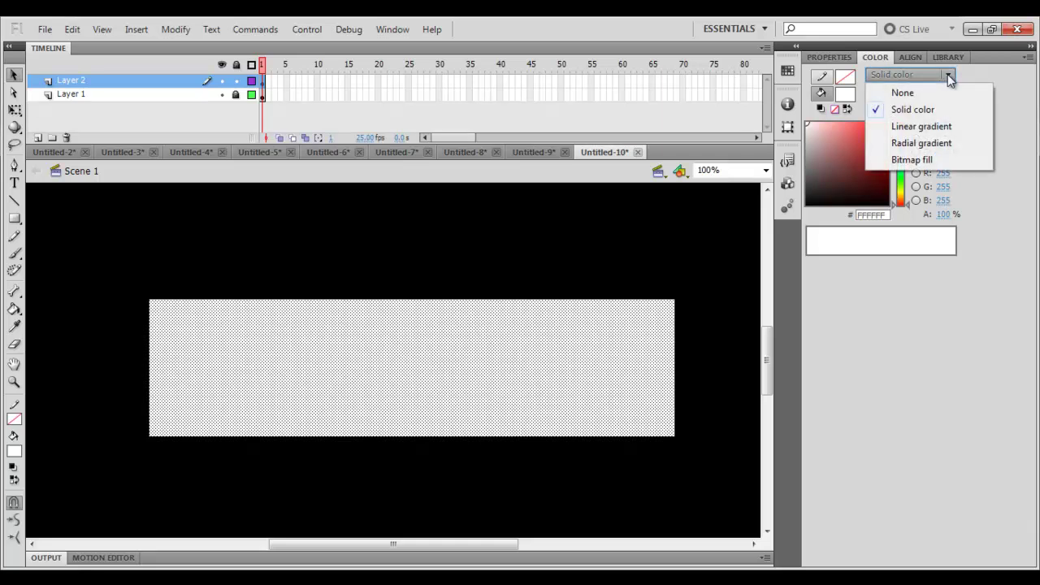
left_click(925, 145)
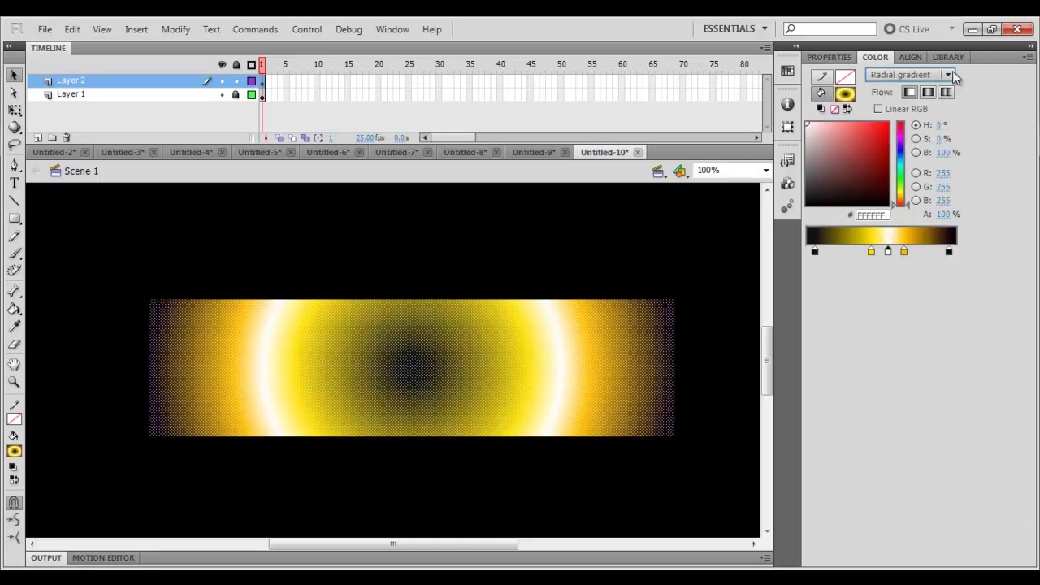
left_click(948, 74)
left_click(917, 147)
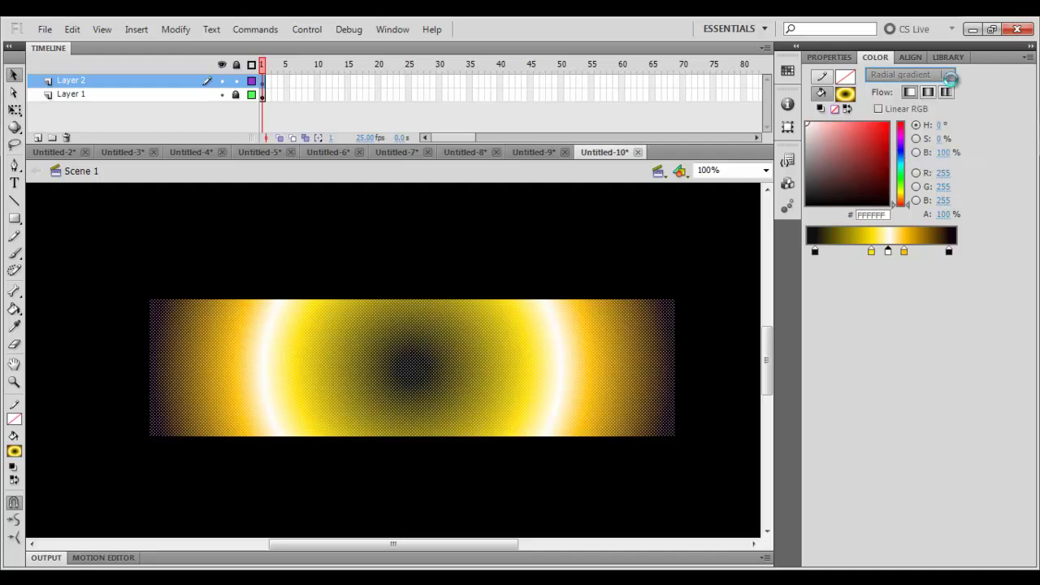
key("Down")
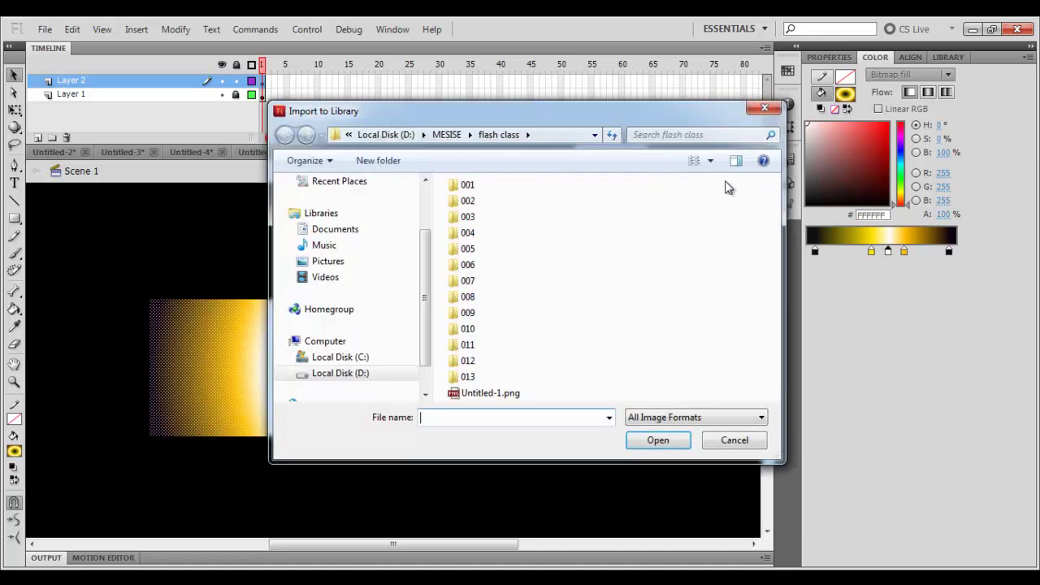
left_click(771, 106)
- Change the rectangle's fill type to Linear gradient
left_click(945, 75)
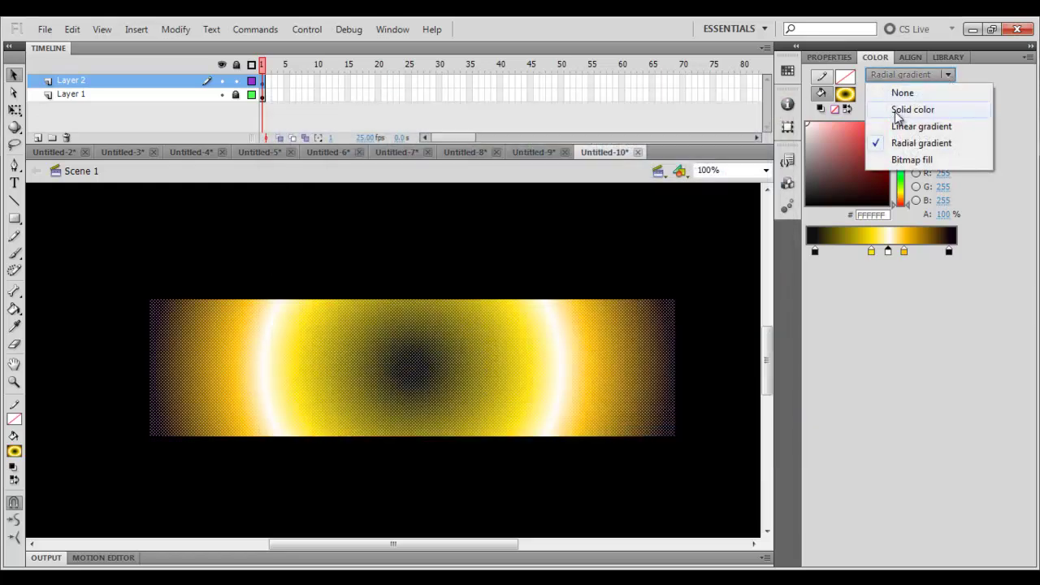
left_click(902, 111)
left_click(948, 74)
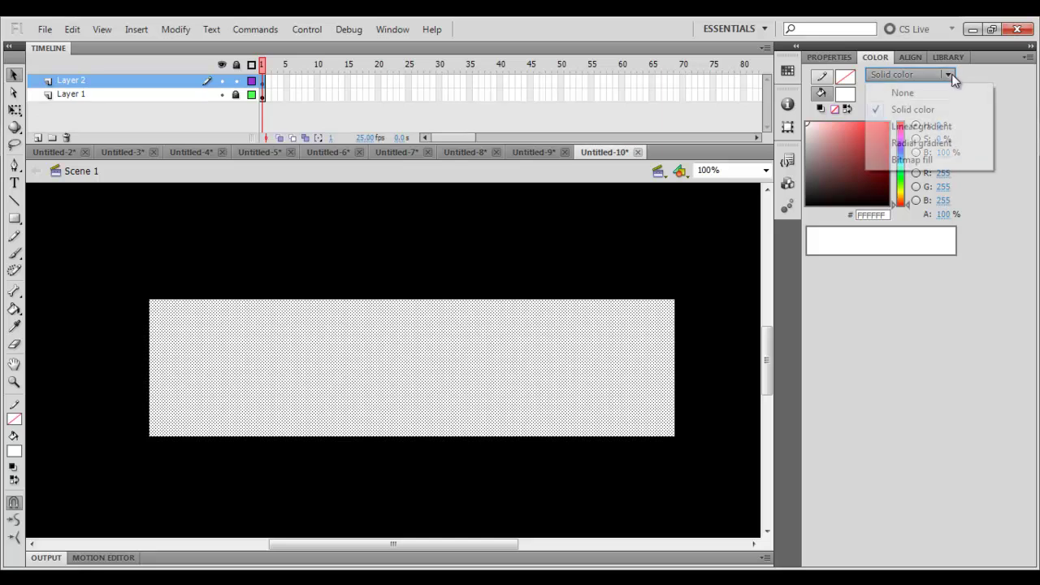
left_click(924, 128)
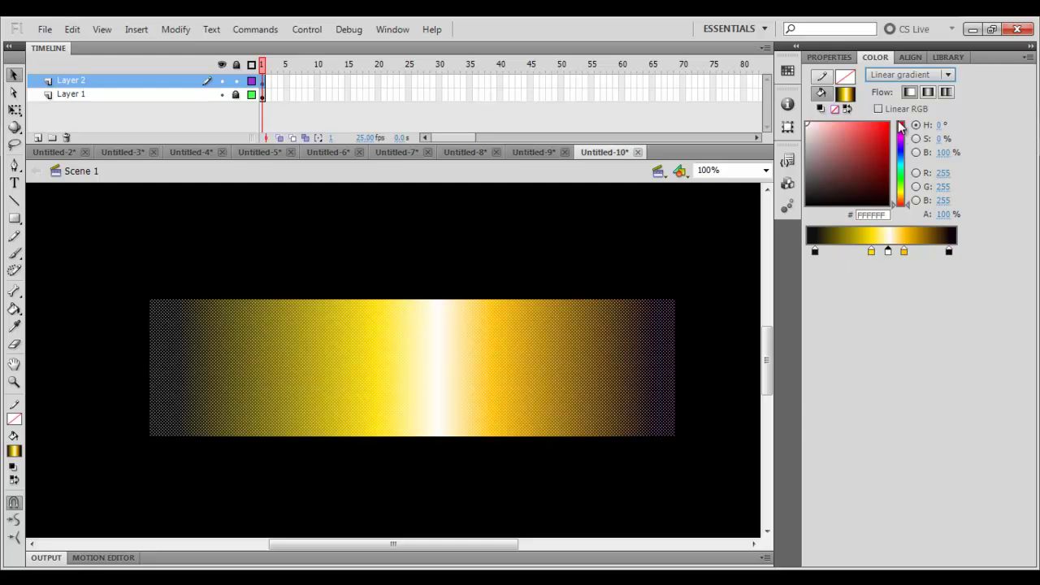
- Recolour the gradient's leftmost stop red and add an orange F88C11 stop between it and the yellow one
left_click(815, 251)
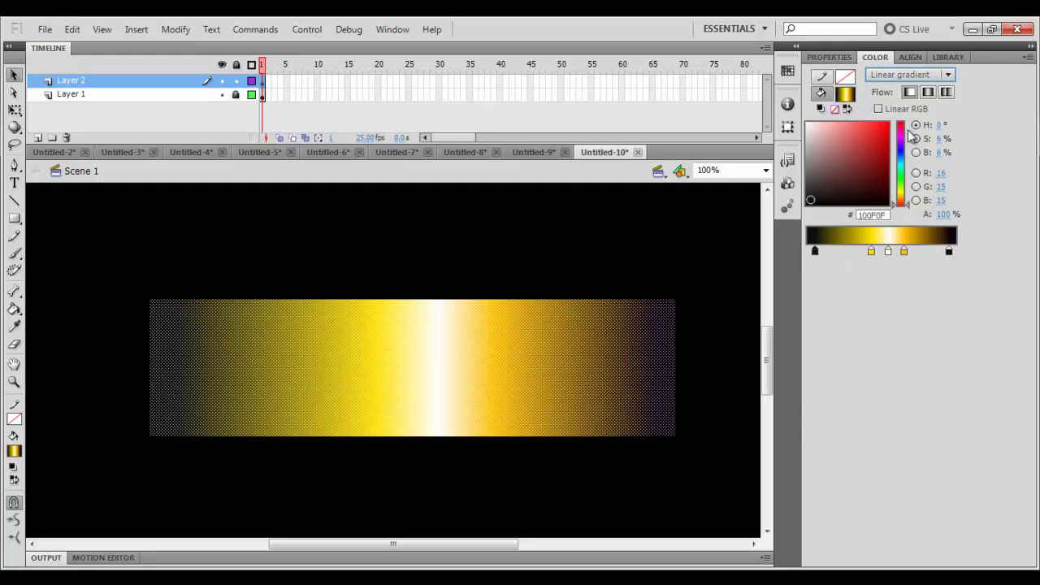
left_click(903, 126)
left_click(883, 127)
left_click(849, 248)
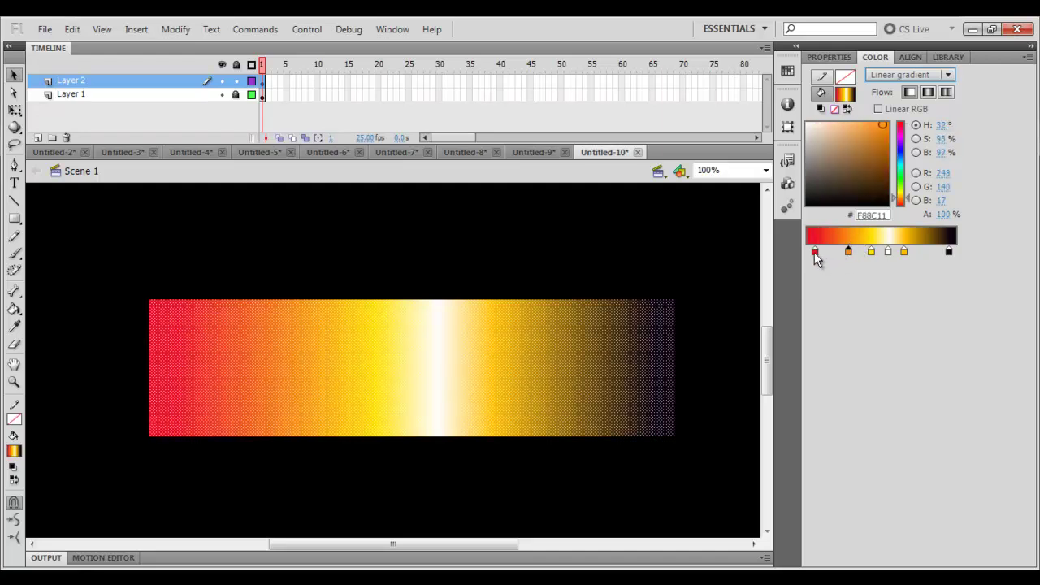
- Set the leftmost gradient stop to near-black 0C0B0B and add a dark red A60E27 stop between it and the orange one
left_click(815, 252)
left_click(813, 200)
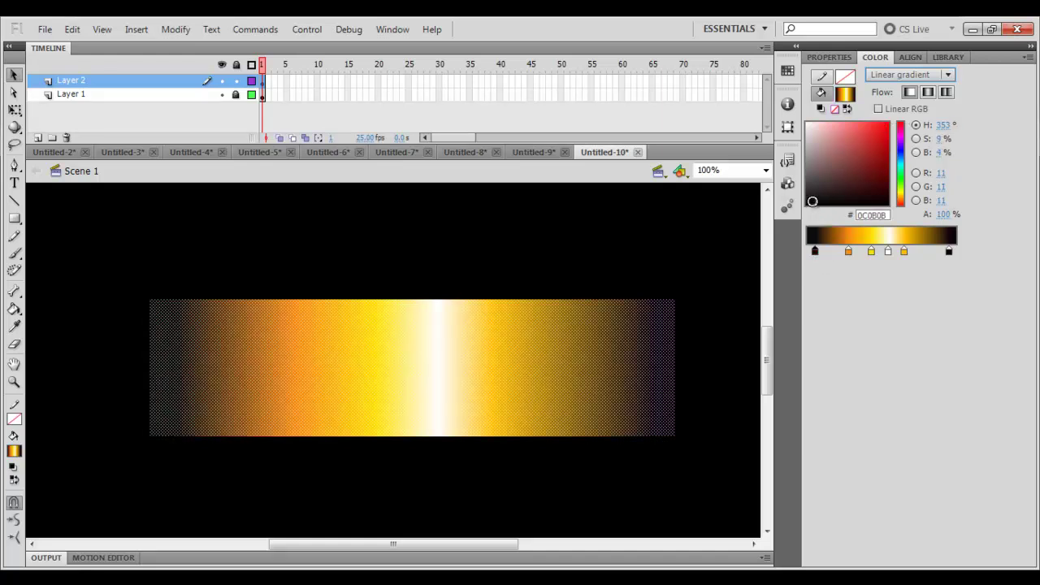
left_click(837, 238)
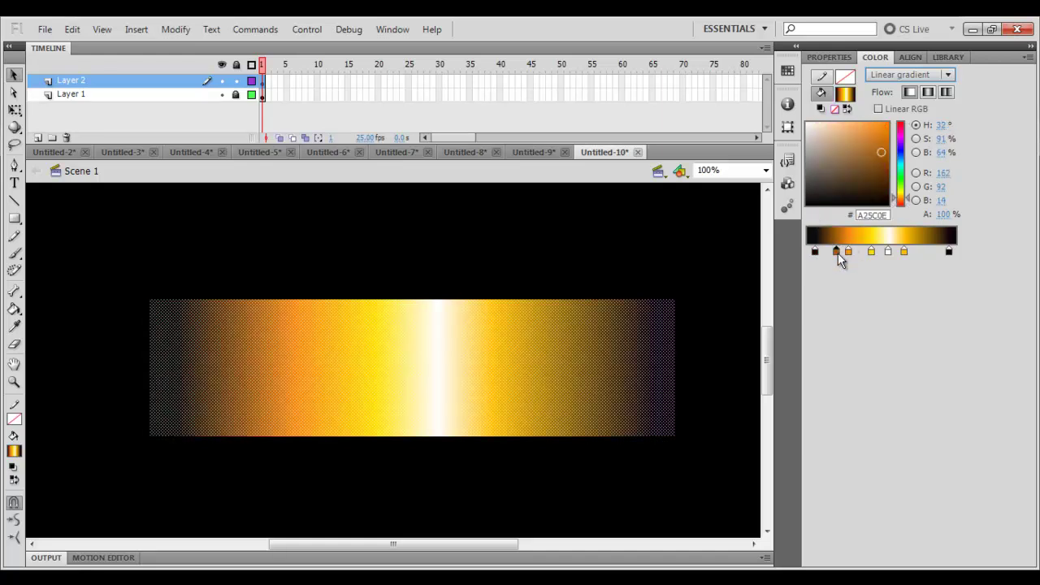
left_click(900, 126)
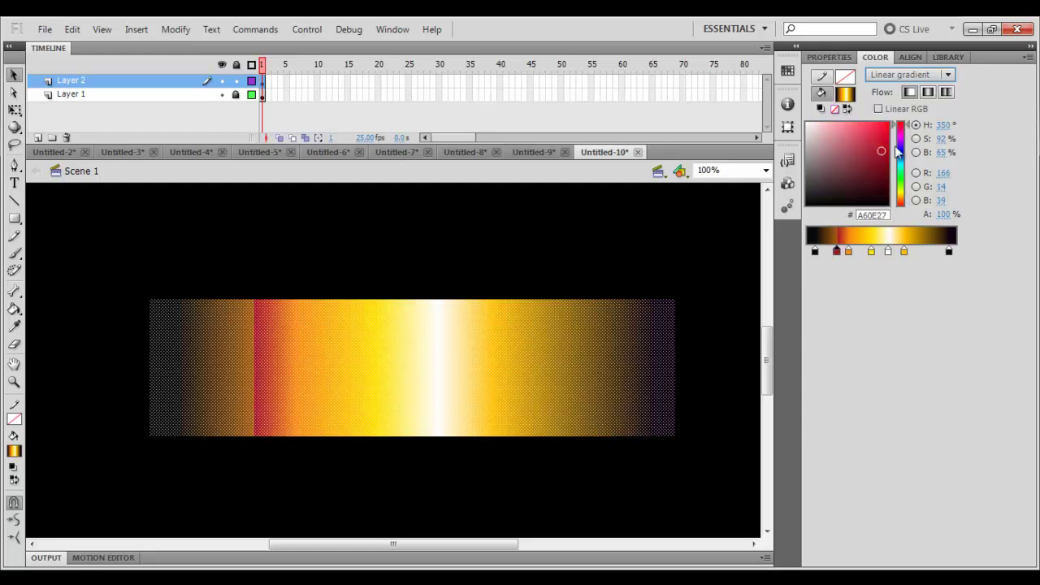
- Recolour the orange stop to blue 3B11F8, remove the yellow stop and move the blue stop into its place
left_click(849, 251)
left_click_drag(859, 253, 863, 254)
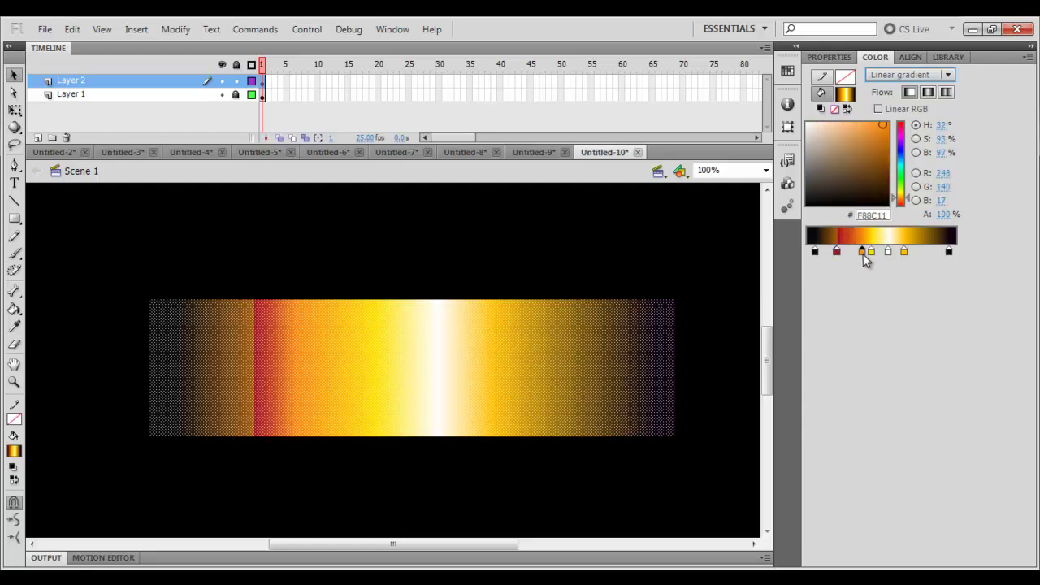
left_click(901, 142)
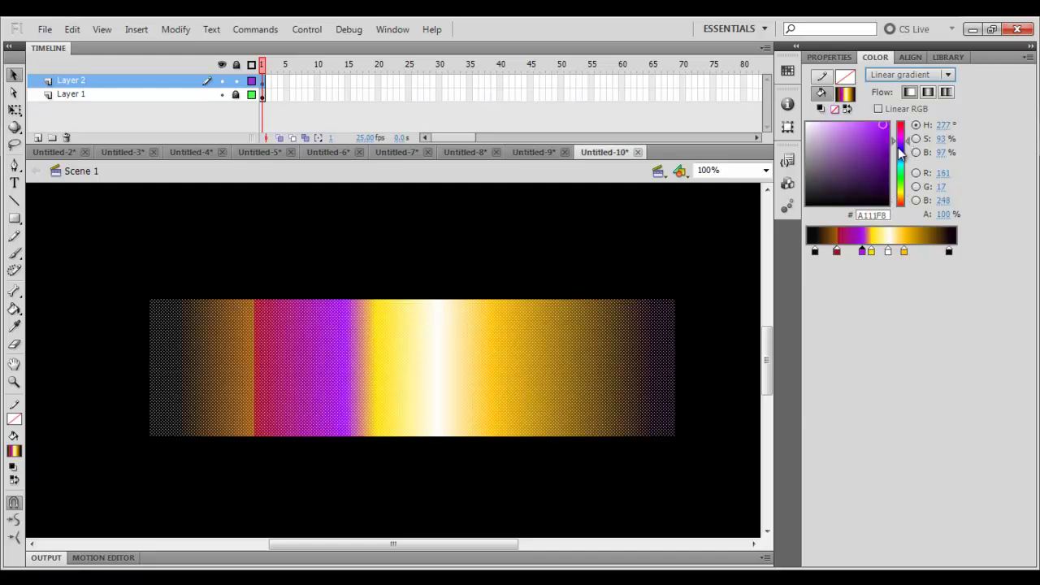
left_click(902, 148)
left_click_drag(872, 250, 888, 292)
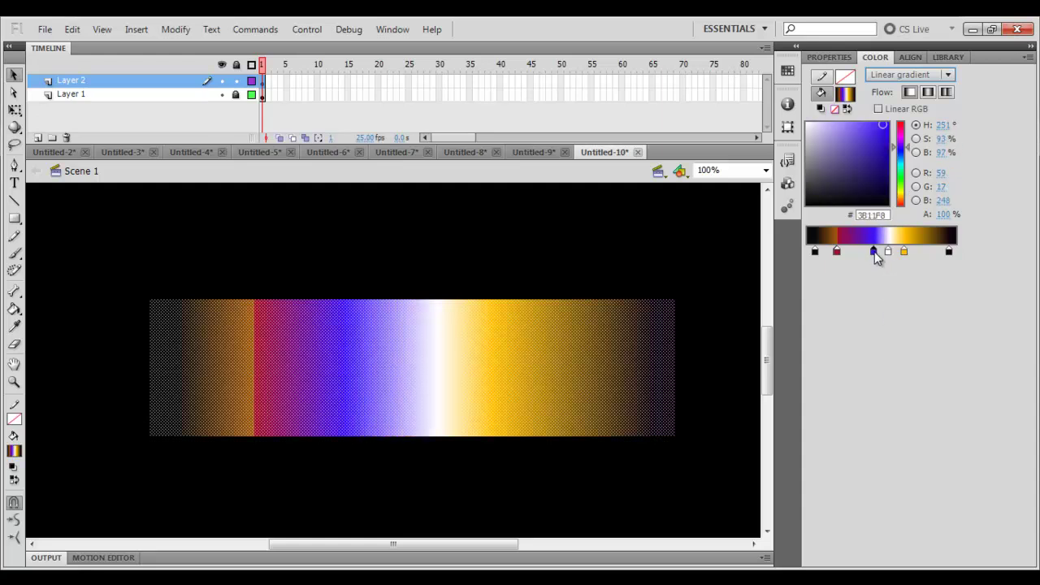
left_click_drag(874, 252, 877, 254)
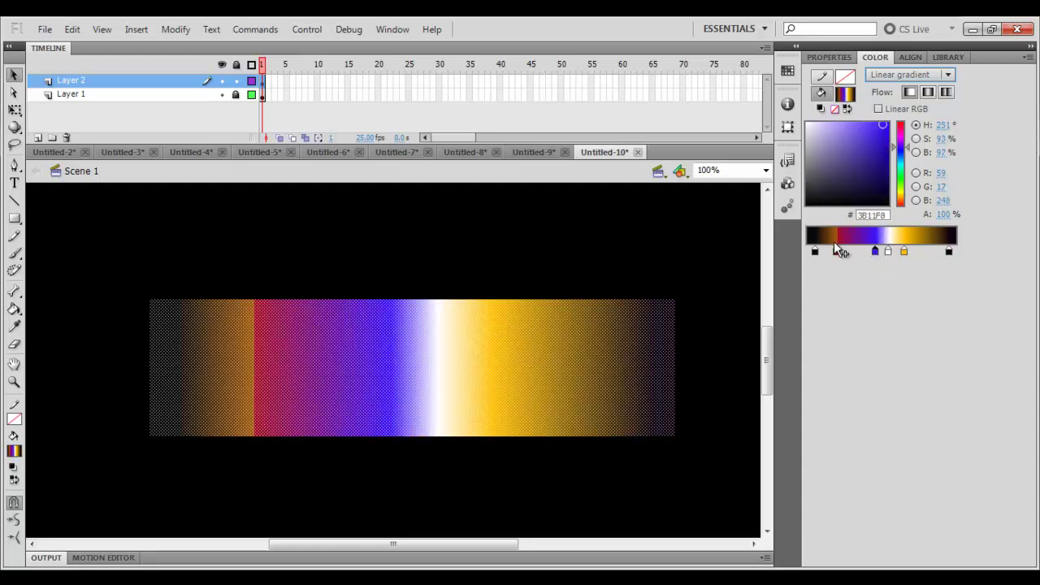
- Remove the surplus brown stops around the dark red stop from the gradient
left_click(837, 249)
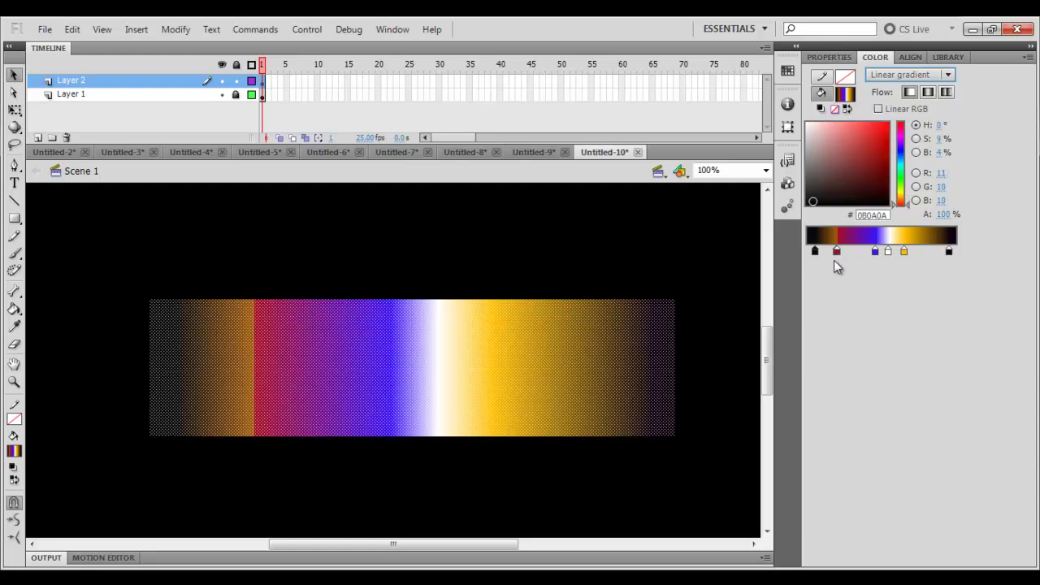
left_click(832, 239)
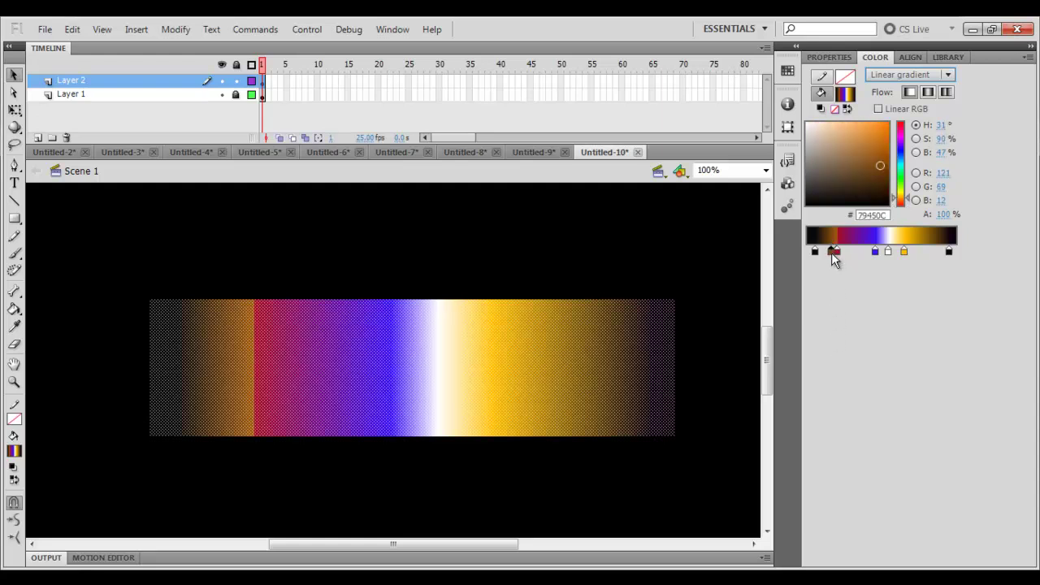
left_click_drag(827, 253, 828, 293)
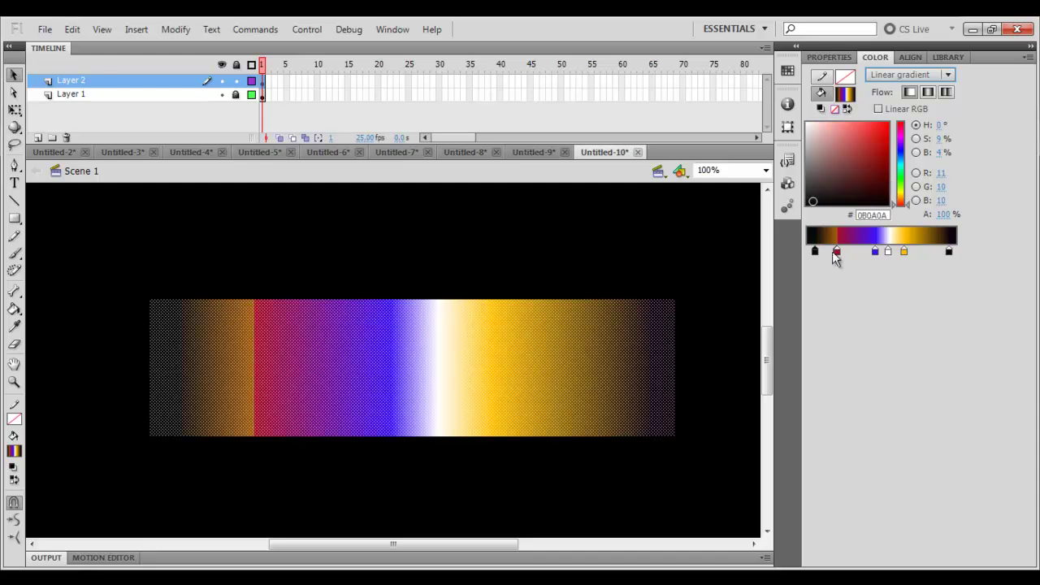
left_click_drag(841, 253, 860, 254)
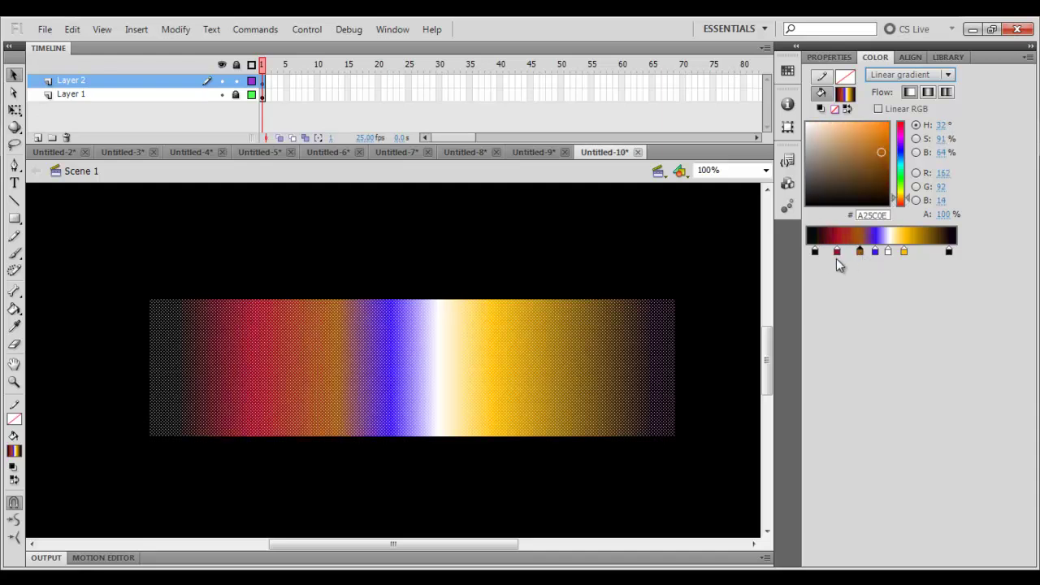
left_click_drag(863, 296, 862, 292)
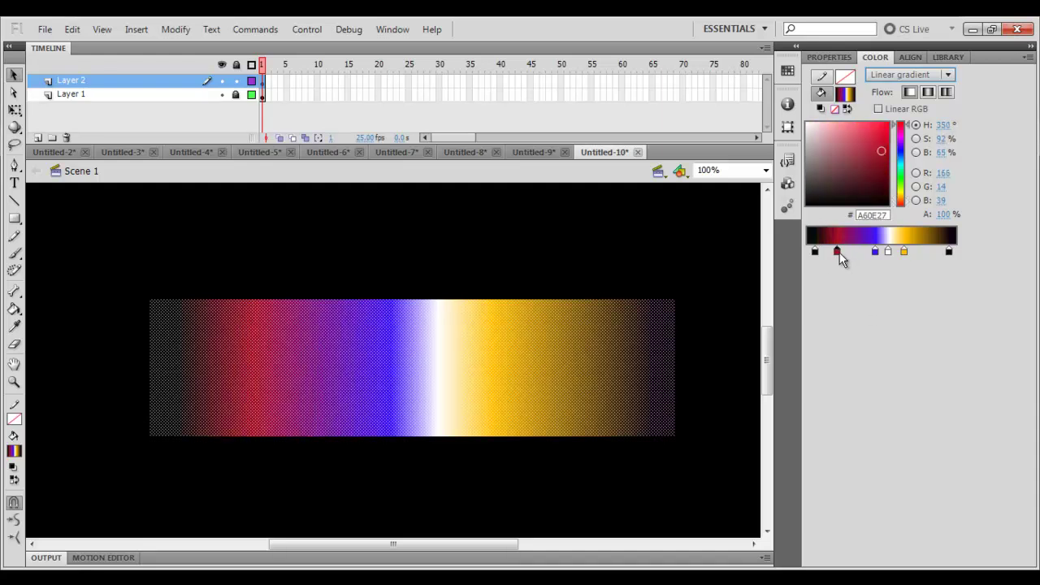
- Shift the dark red stop toward the blue one and replace the white and amber stops with a cyan 0FE3E9 stop
left_click_drag(838, 252, 907, 291)
left_click_drag(888, 251, 907, 255)
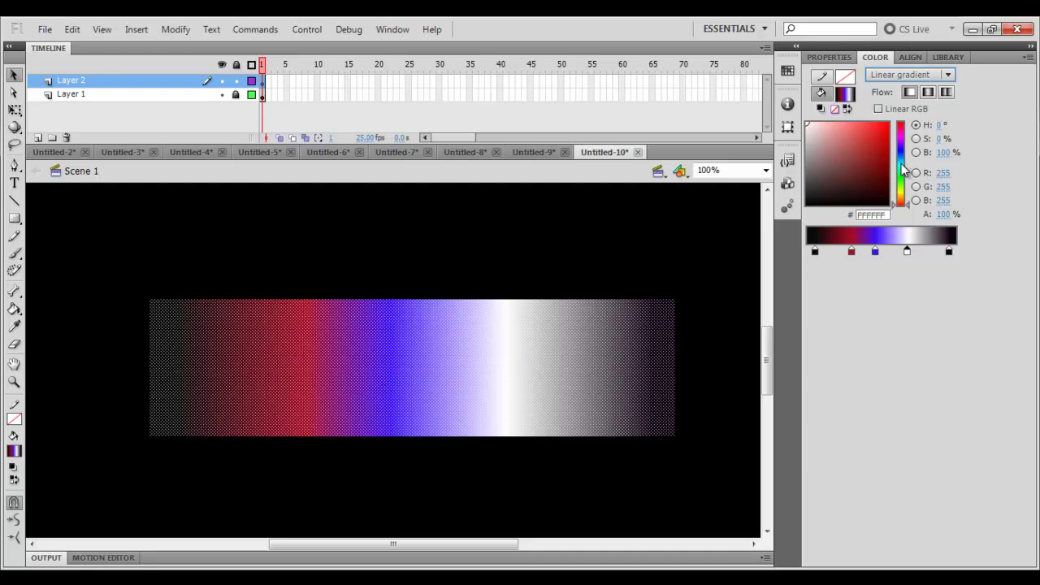
left_click(903, 163)
left_click(883, 130)
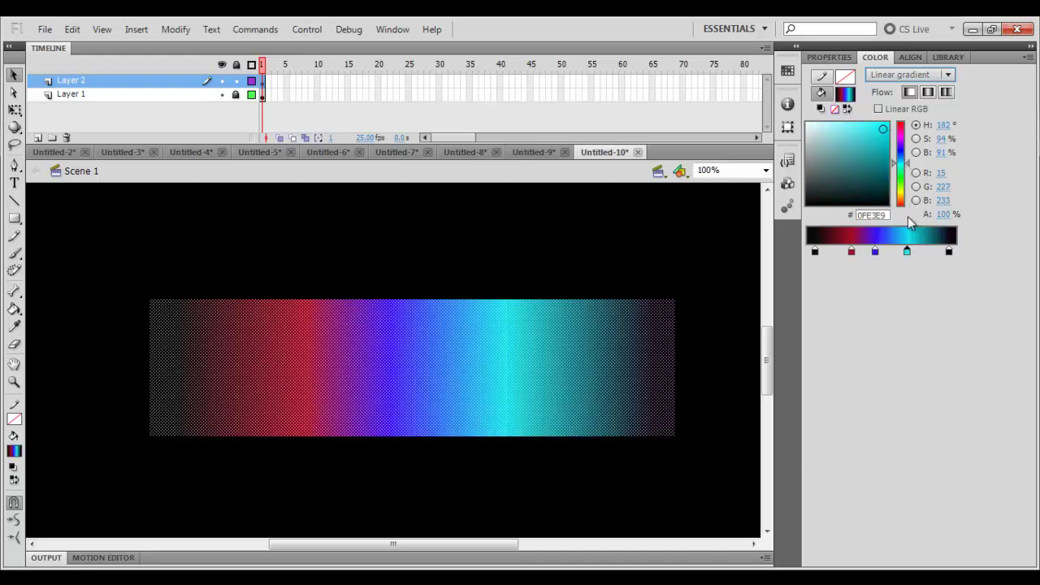
- Add a green 24E20A stop between the cyan and the black end stops and shift it slightly toward the cyan
left_click(931, 244)
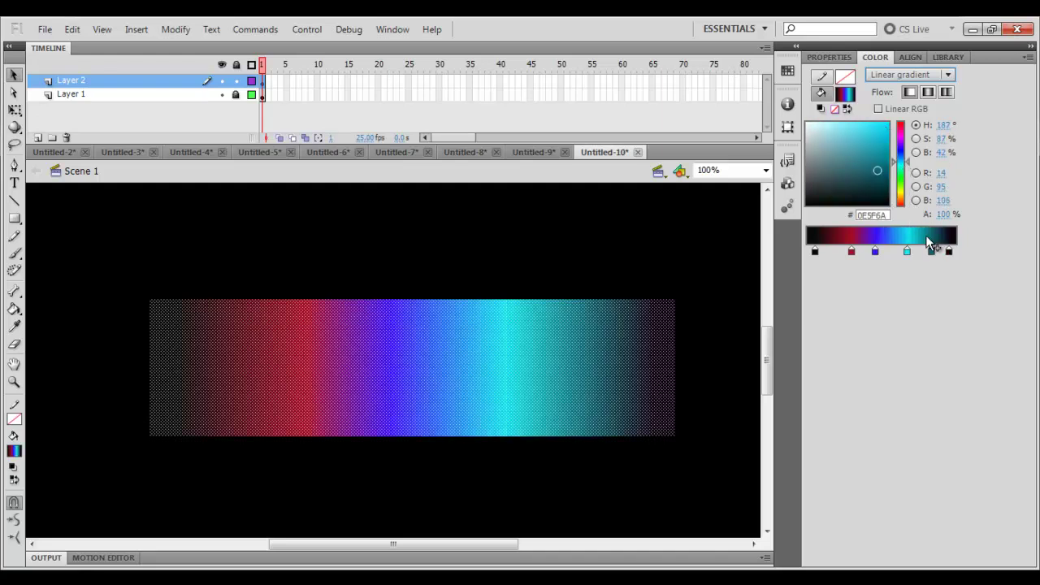
left_click(902, 190)
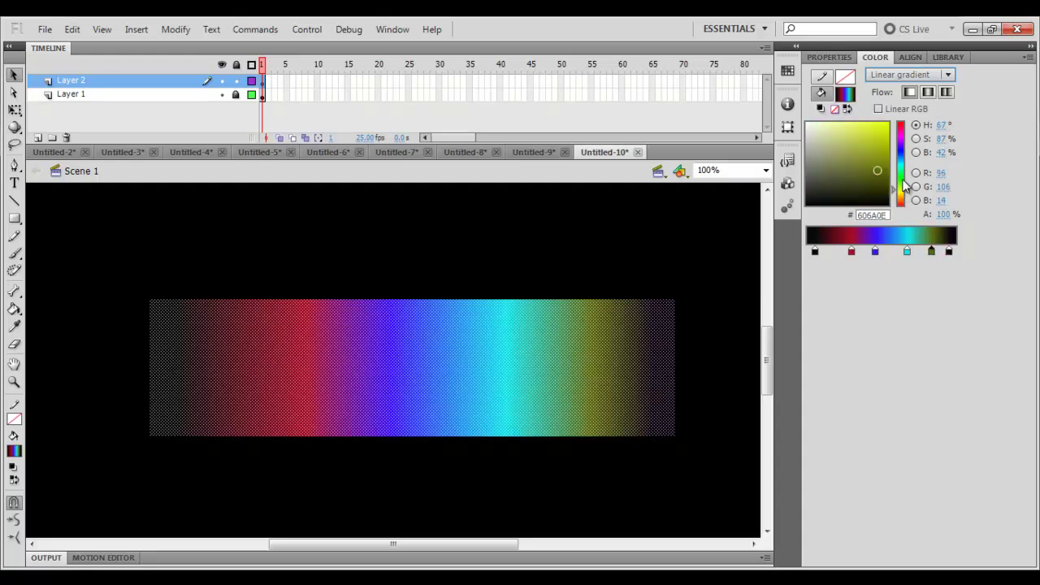
left_click(905, 180)
left_click(884, 131)
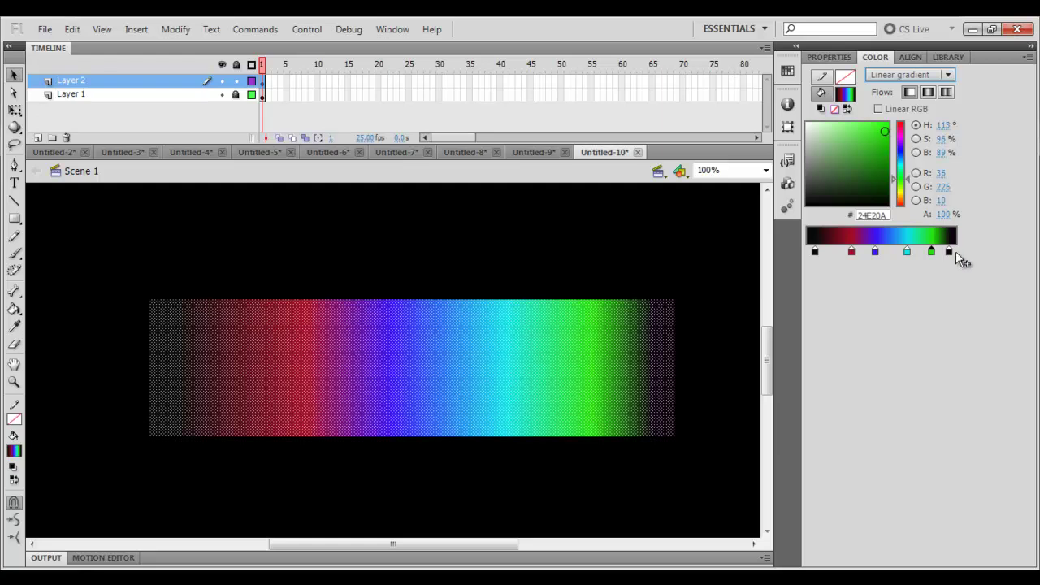
left_click_drag(933, 252, 929, 253)
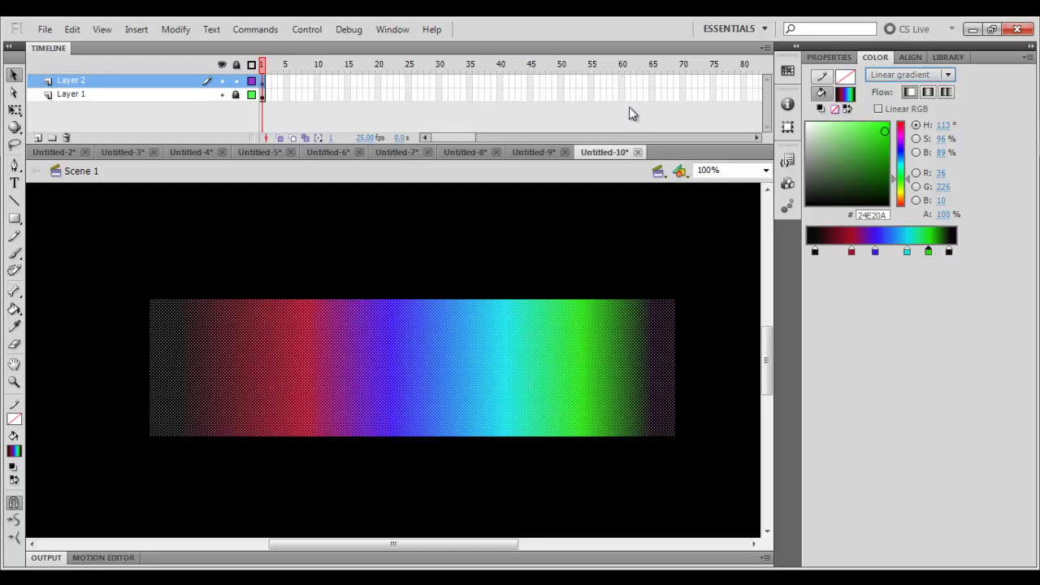
- Convert the gradient rectangle to a symbol
right_click(581, 372)
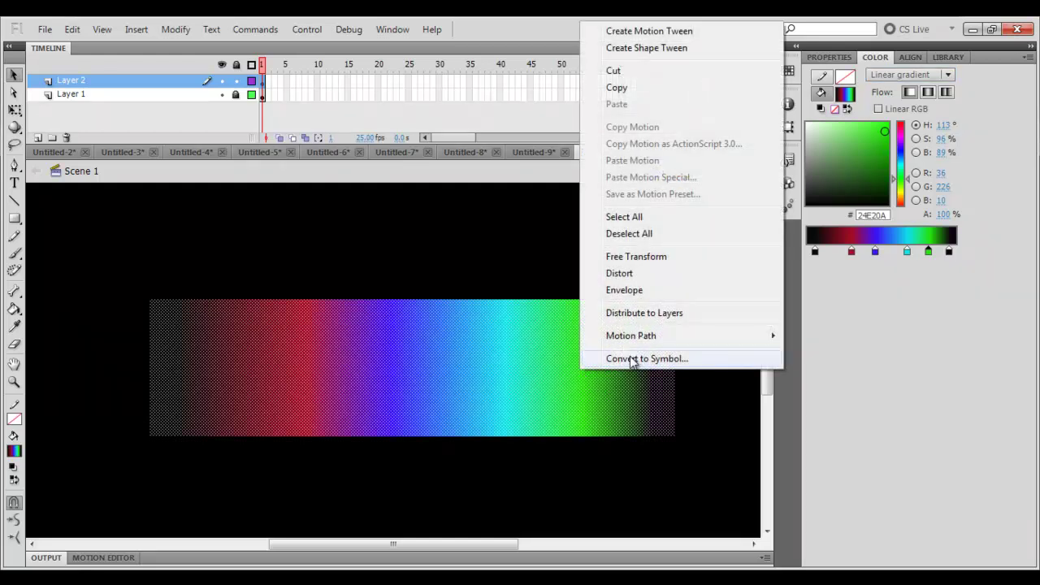
left_click(638, 359)
left_click(637, 99)
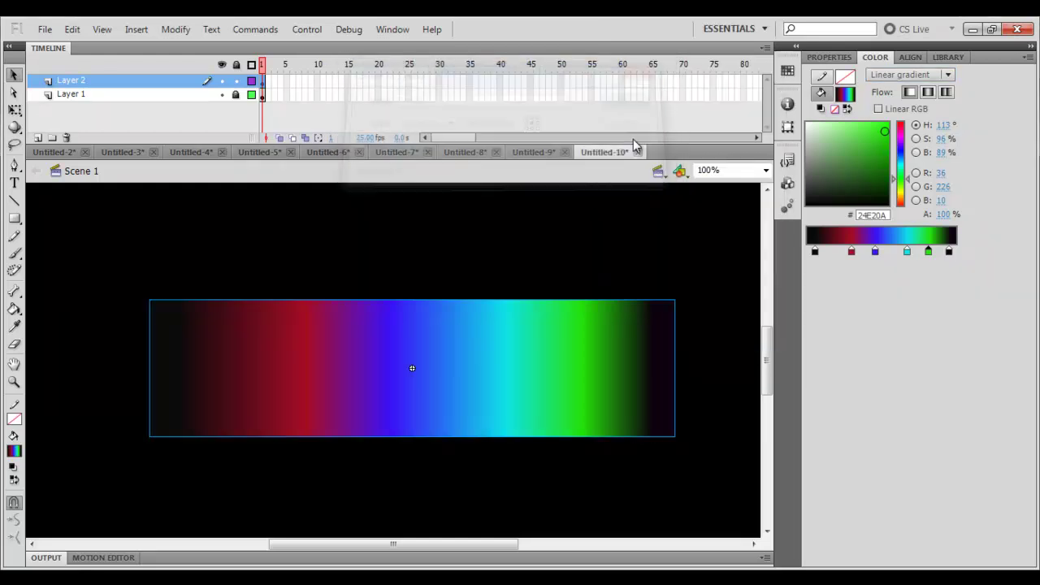
- Extend both Layer 1 and Layer 2 with frames up to frame 60
left_click(636, 112)
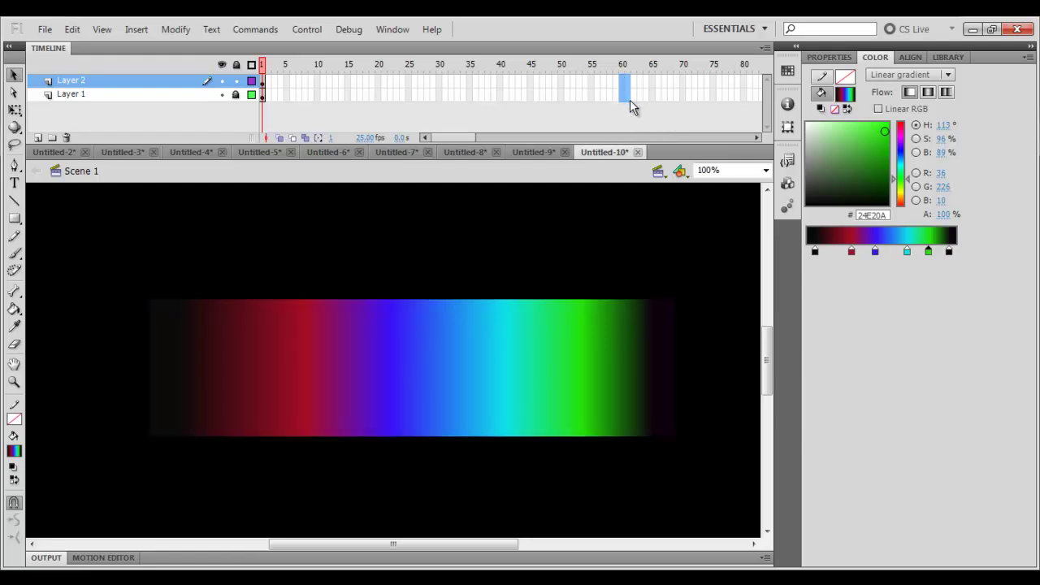
right_click(621, 96)
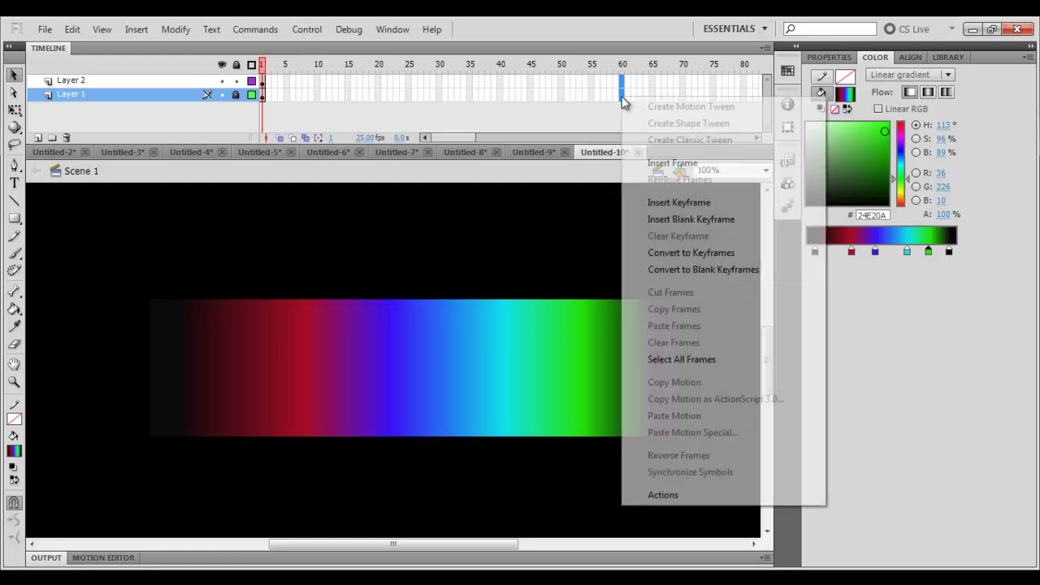
left_click(671, 163)
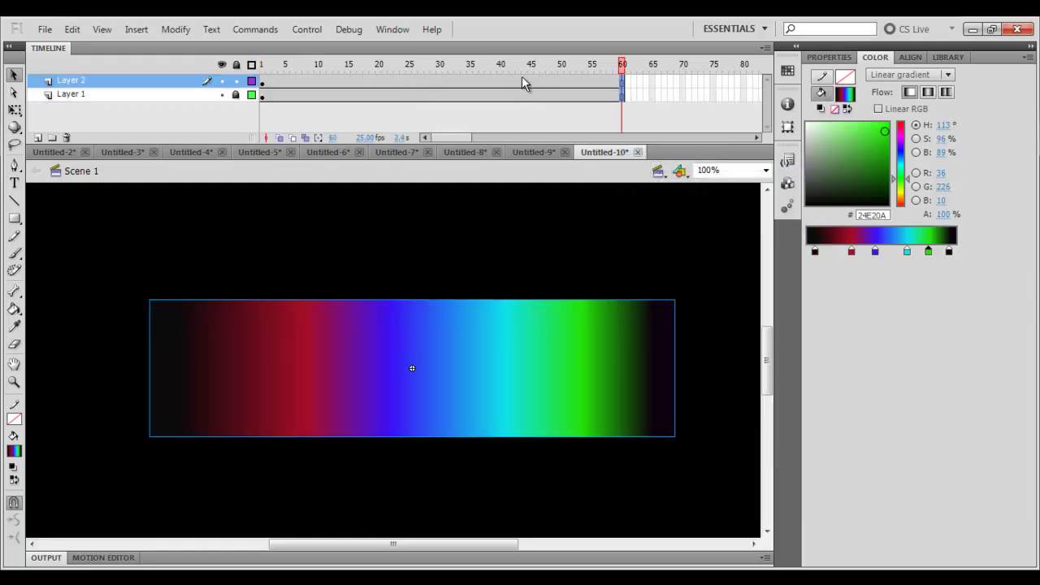
- Insert a keyframe at frame 60 of Layer 2
right_click(622, 81)
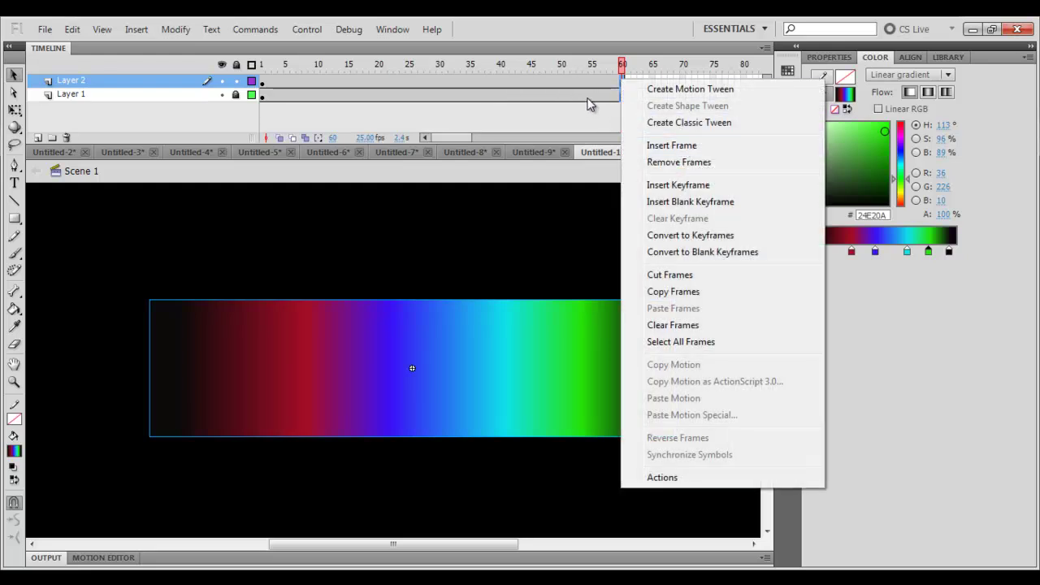
left_click(585, 95)
right_click(621, 95)
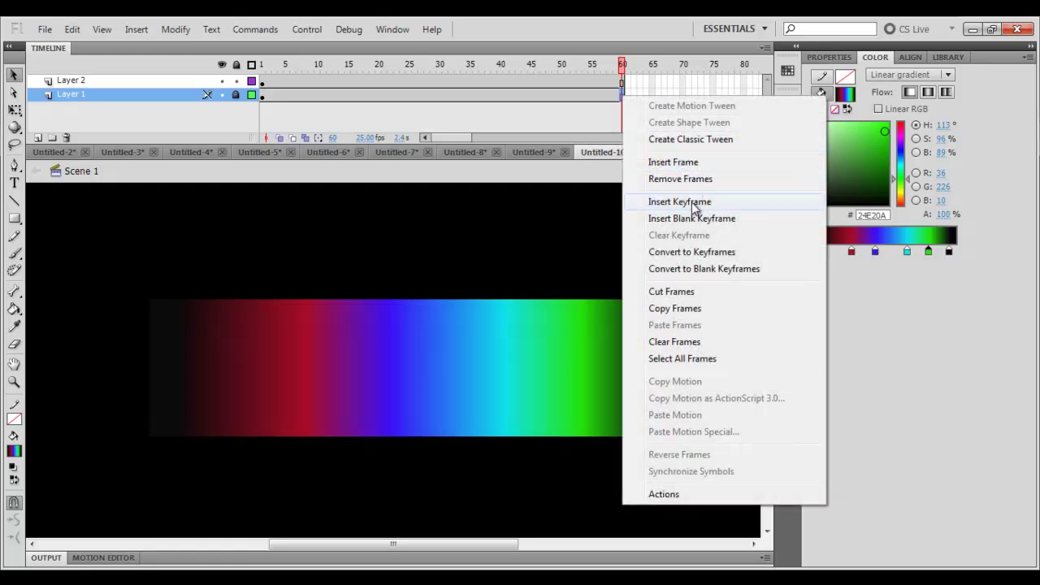
left_click(621, 80)
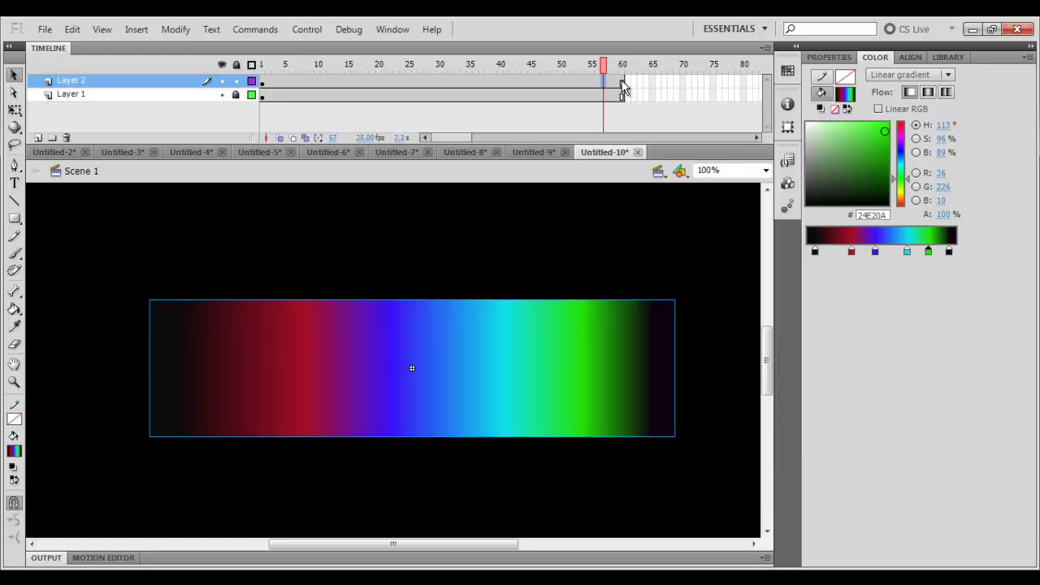
right_click(623, 81)
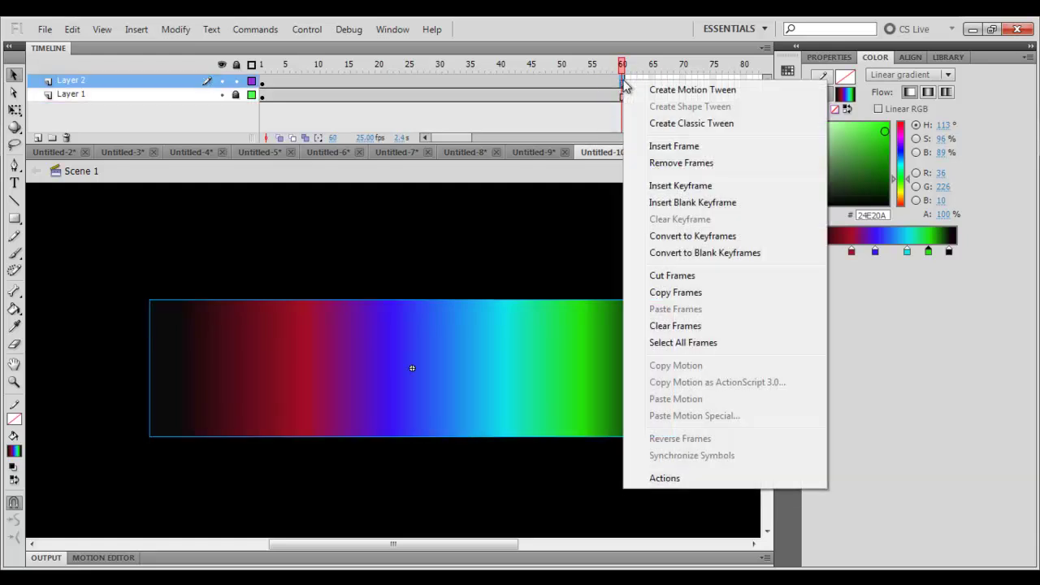
left_click(668, 186)
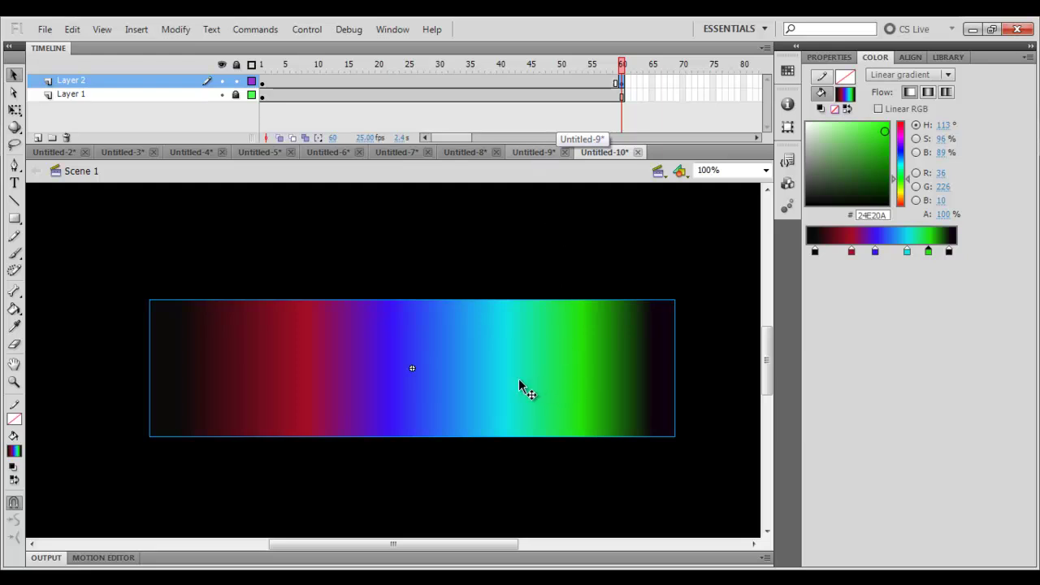
- Move the gradient symbol just past the text's left side at frame 60 and past its right side at frame 1
left_click_drag(518, 379, 80, 376)
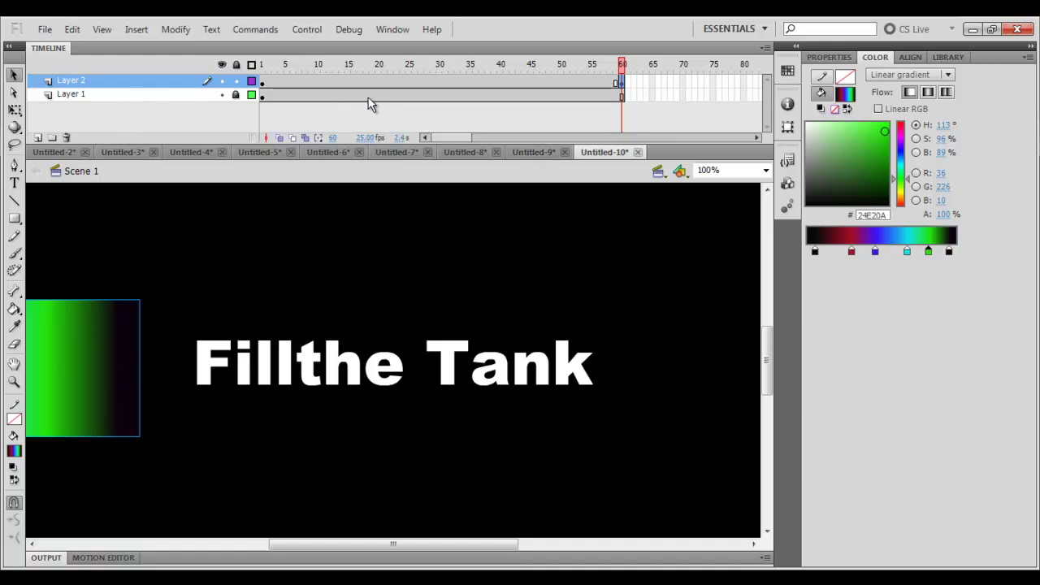
left_click(620, 95)
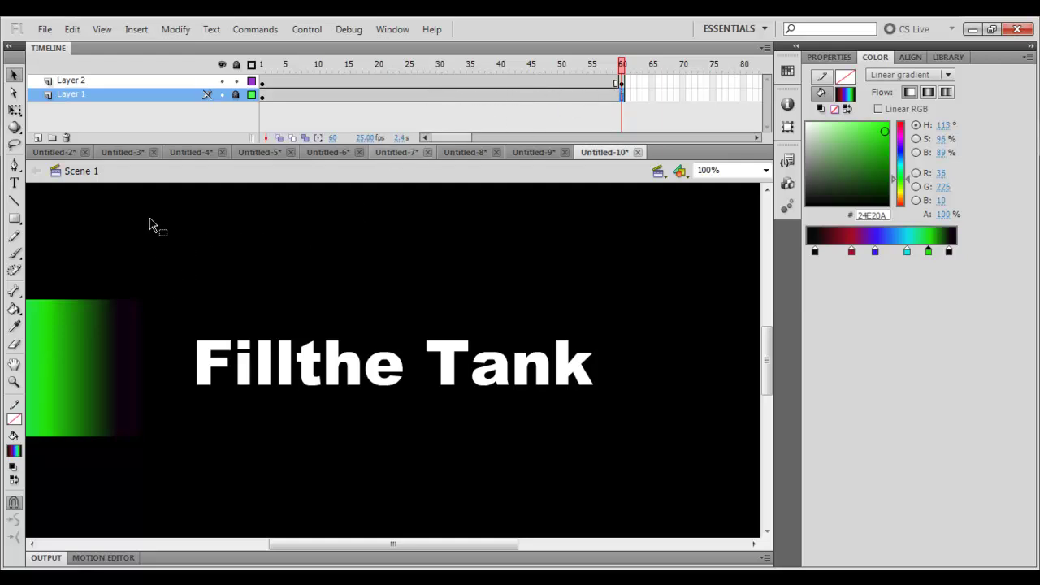
left_click(264, 81)
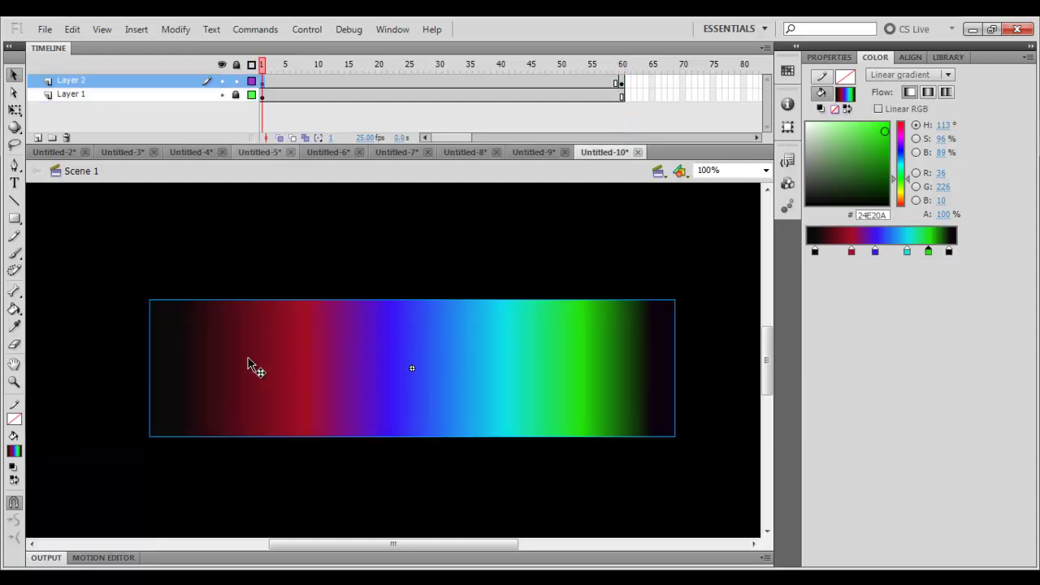
left_click_drag(183, 370, 727, 384)
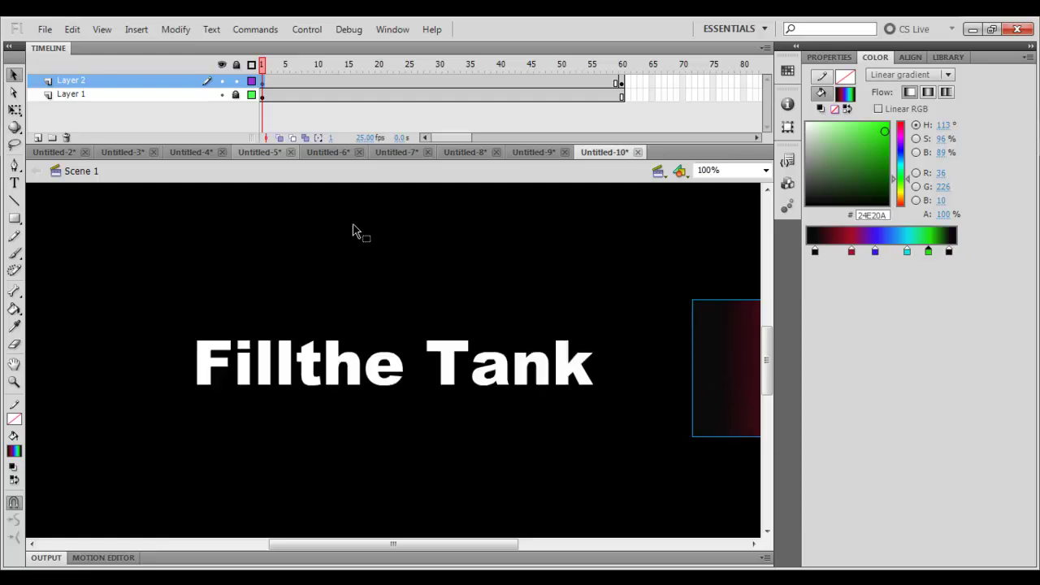
- Create a classic tween between the frame 1 and frame 60 keyframes of Layer 2
right_click(523, 81)
left_click(566, 123)
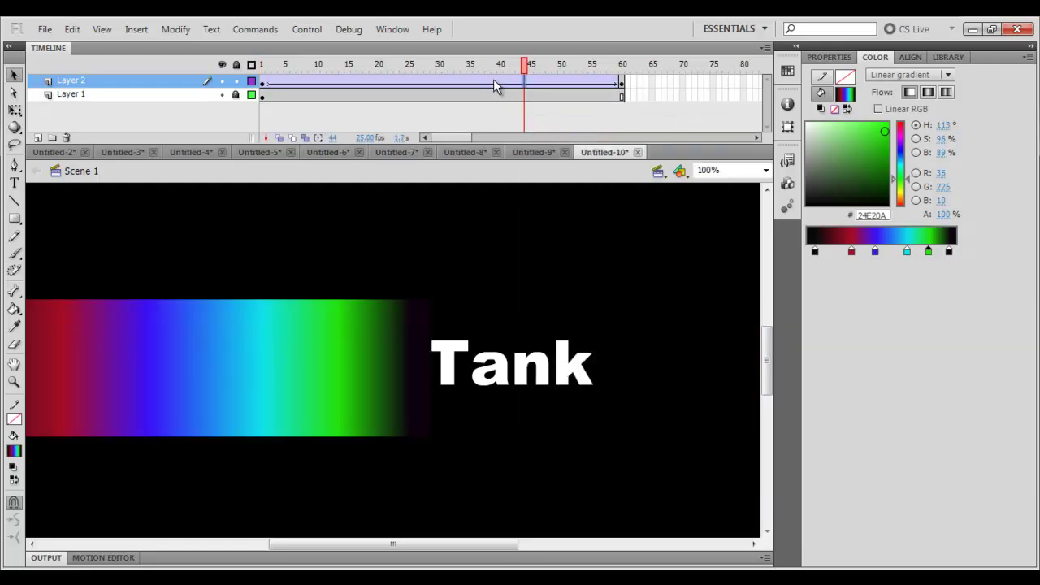
left_click(414, 81)
key("F6")
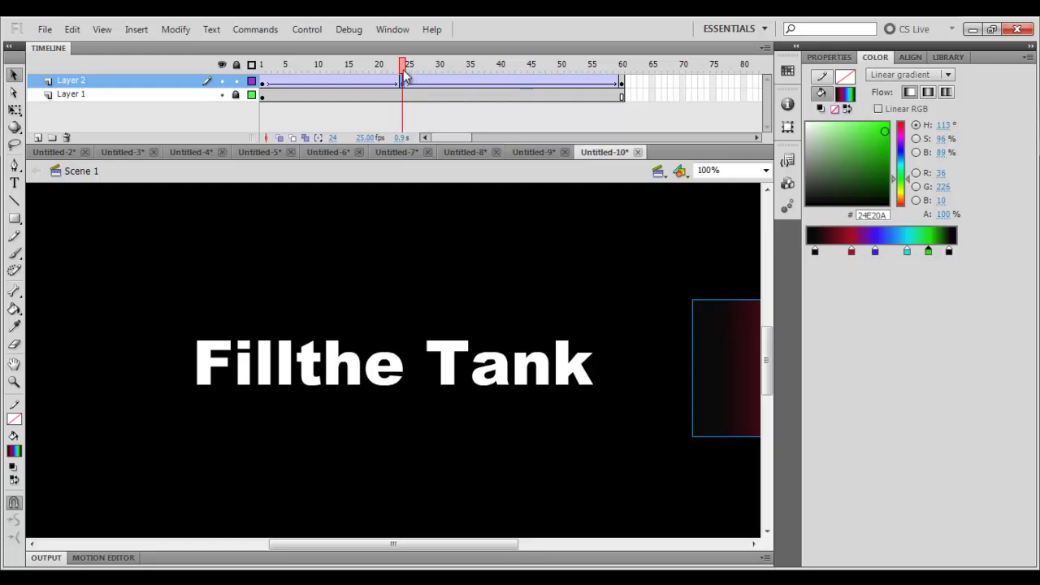
mouse_move(398, 69)
left_mouse_down()
mouse_move(568, 94)
mouse_move(262, 97)
mouse_move(626, 124)
mouse_move(426, 108)
mouse_move(403, 88)
left_mouse_up()
right_click(403, 85)
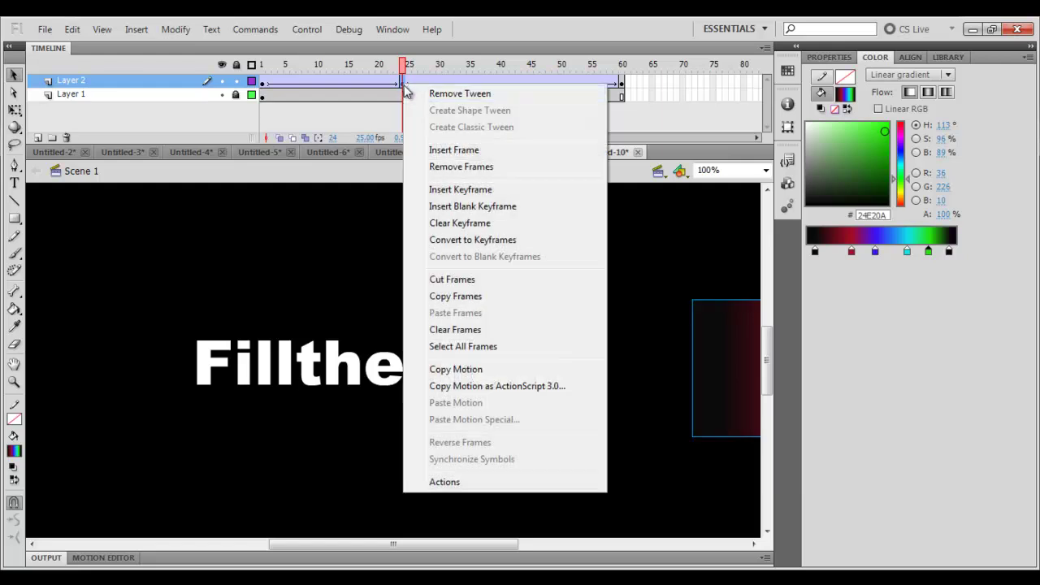
left_click(467, 225)
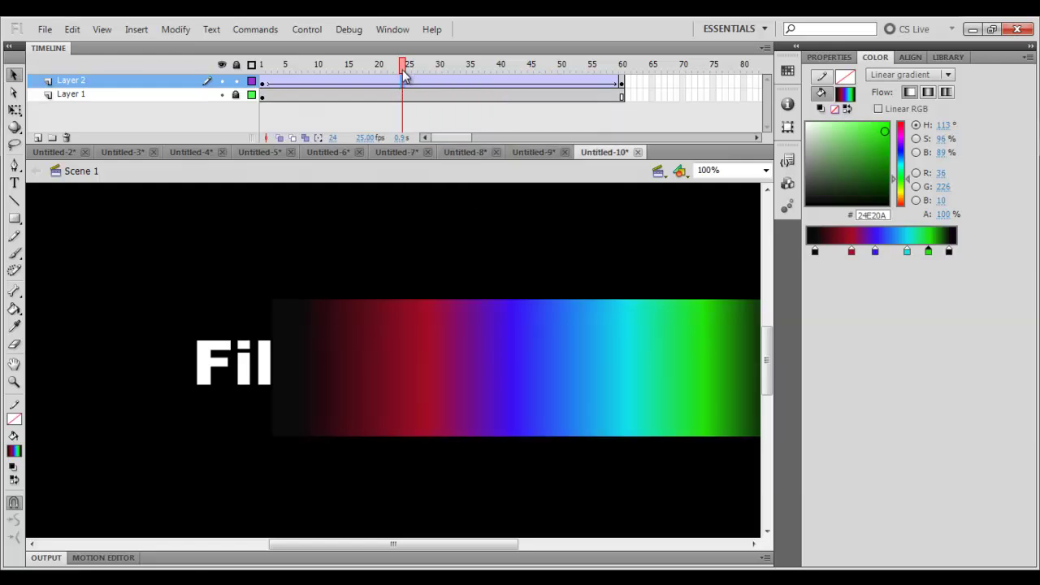
- Preview the tween through frame 60, then place Layer 1 above Layer 2 and make it a mask
left_click_drag(404, 71, 625, 101)
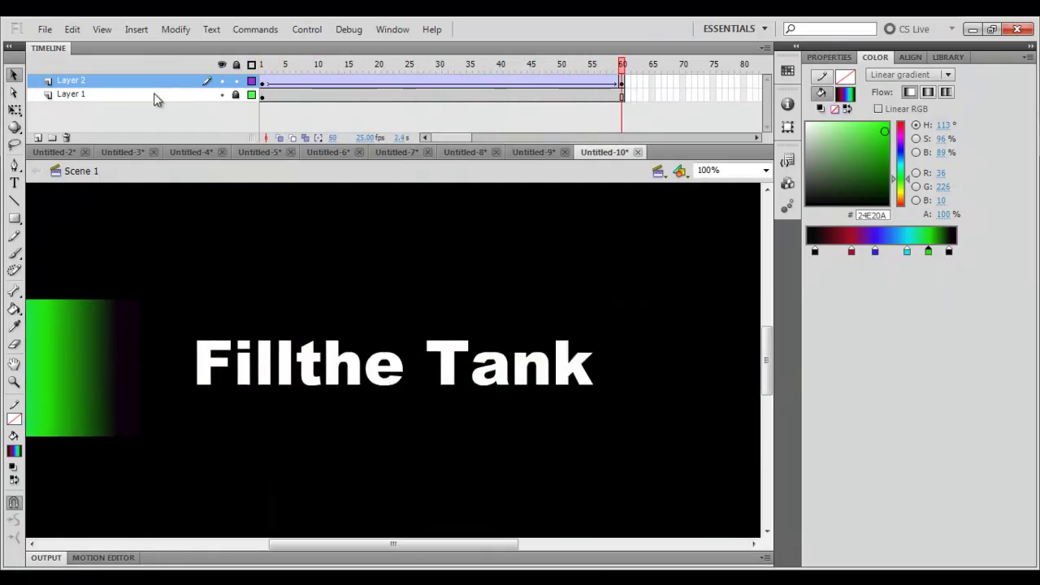
left_click_drag(157, 98, 154, 81)
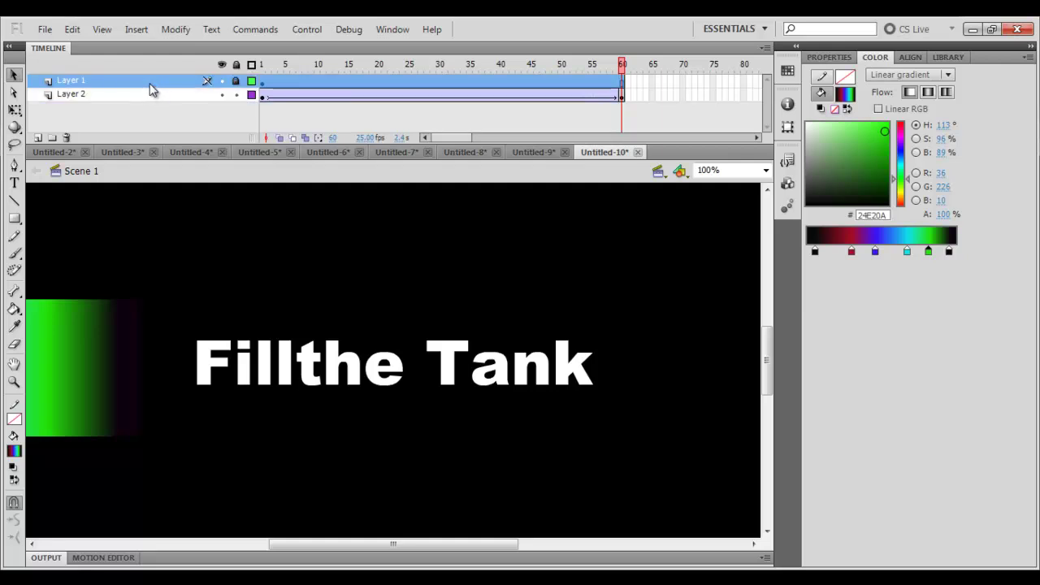
right_click(149, 90)
left_click(191, 229)
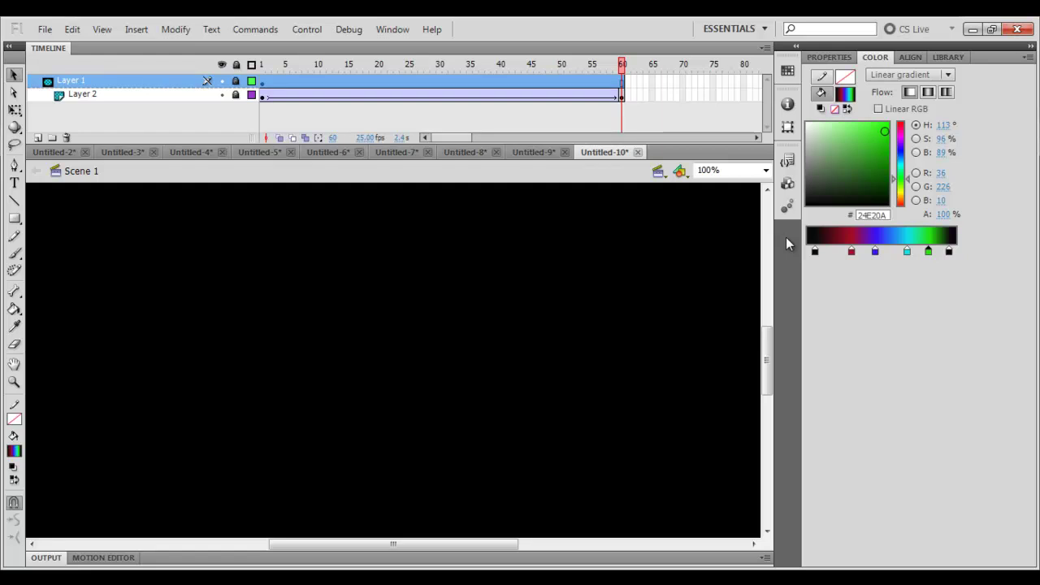
- Test the movie and watch the gradient sweep through the masked text with the Show All display option
key("ctrl+Return")
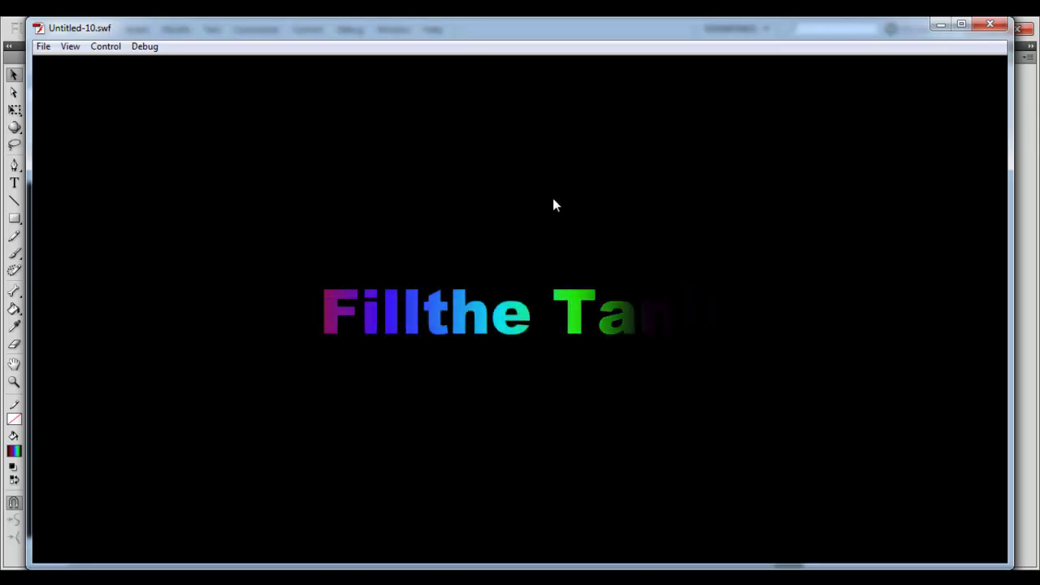
right_click(603, 218)
left_click(663, 281)
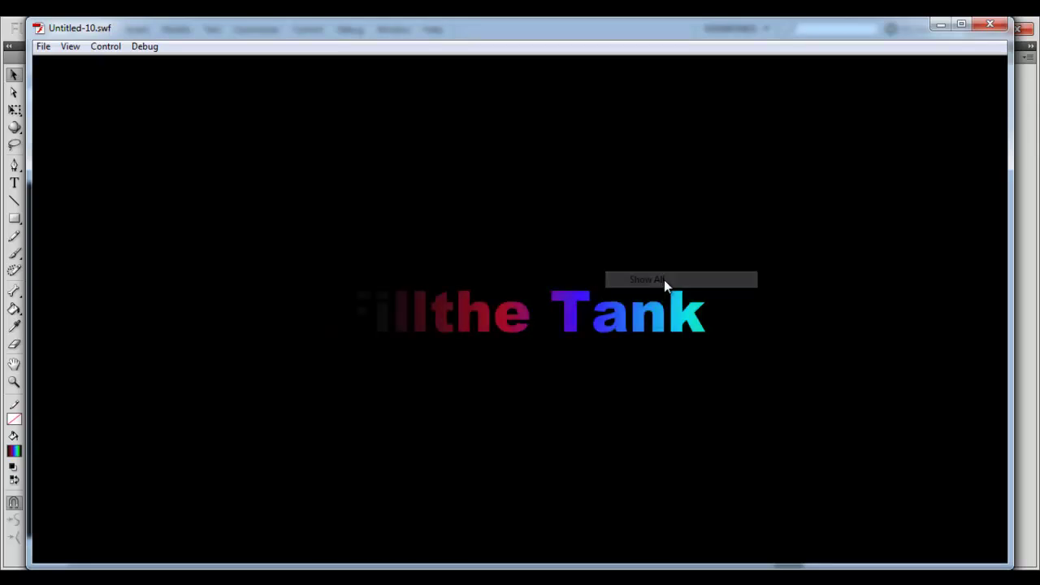
right_click(663, 279)
left_click(759, 195)
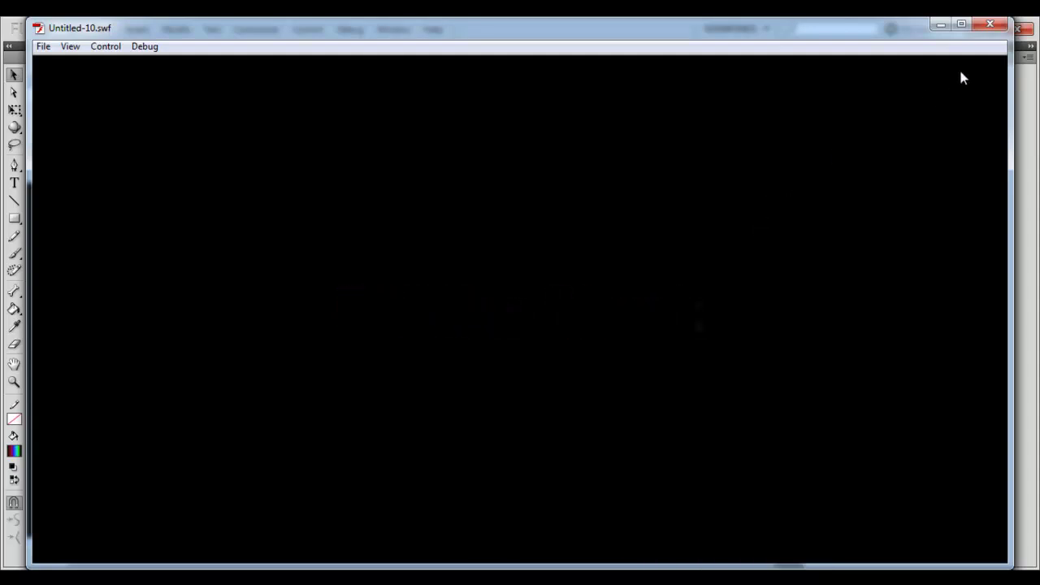
mouse_move(882, 38)
left_mouse_down()
mouse_move(872, 42)
mouse_move(875, 29)
left_mouse_up()
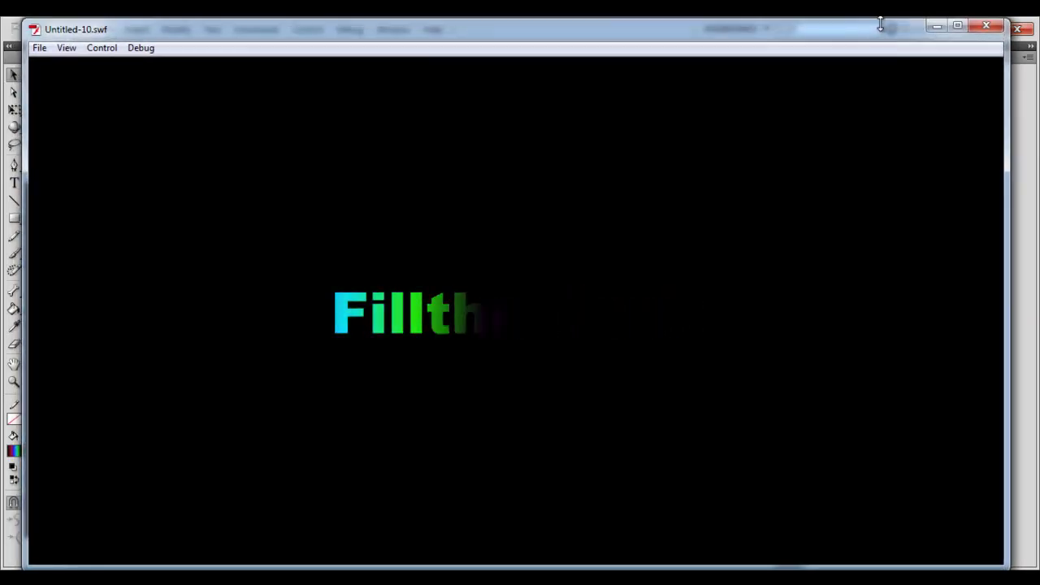